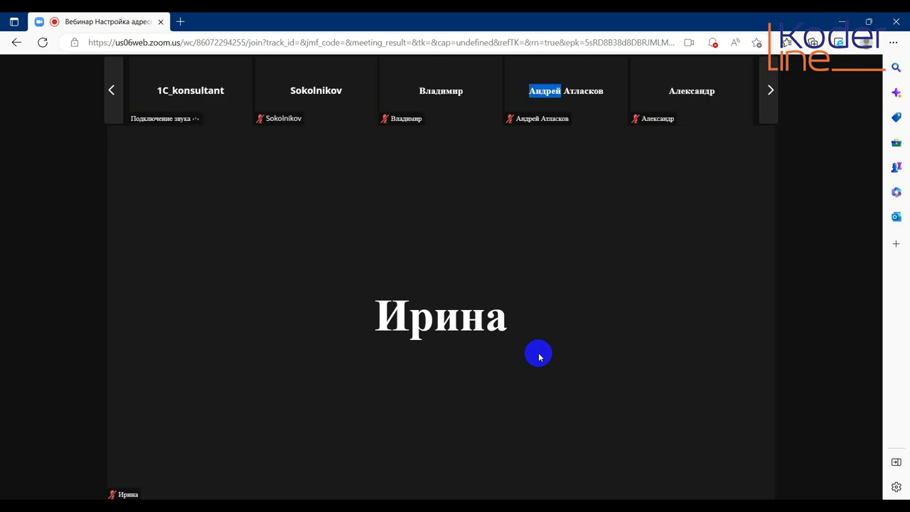
# Step: Switch to 1C:ERP and open the "Склады и магазины" reference list from the НСИ section
pyautogui.moveTo(440, 398)
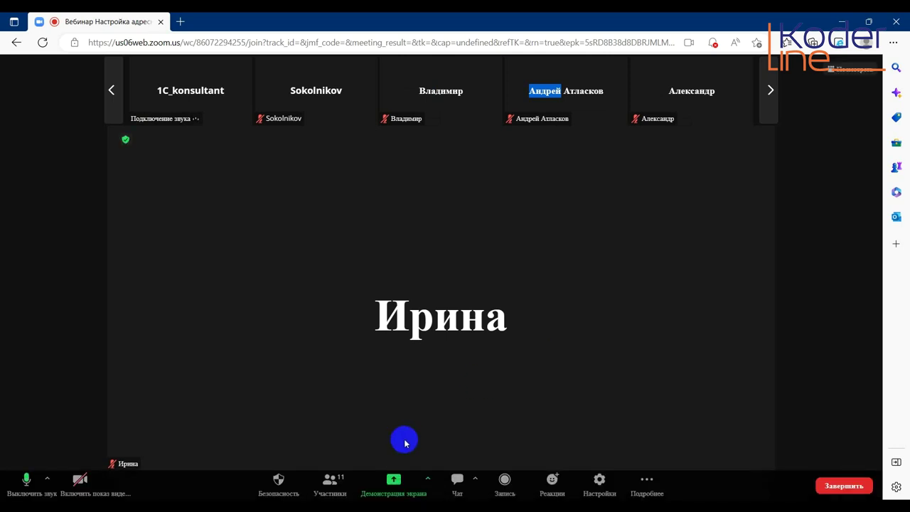
pyautogui.hotkey('alt', 'Tab')
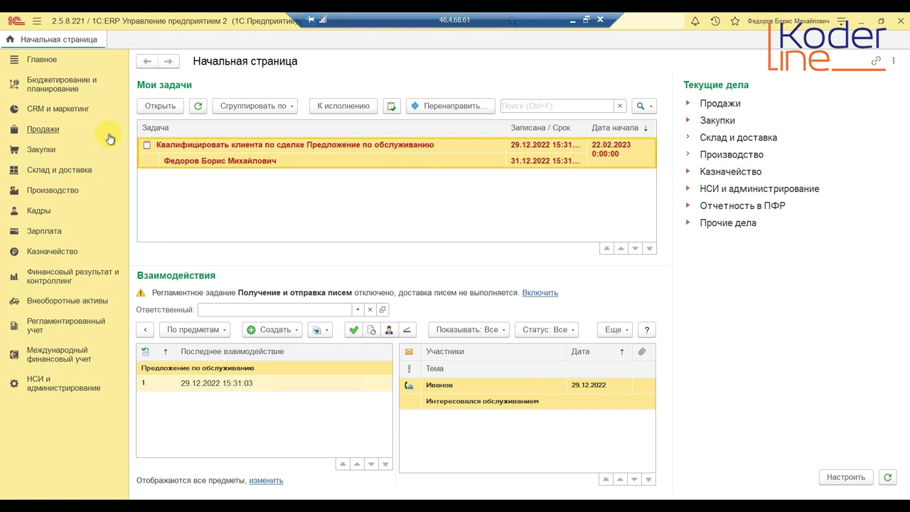
pyautogui.click(44, 384)
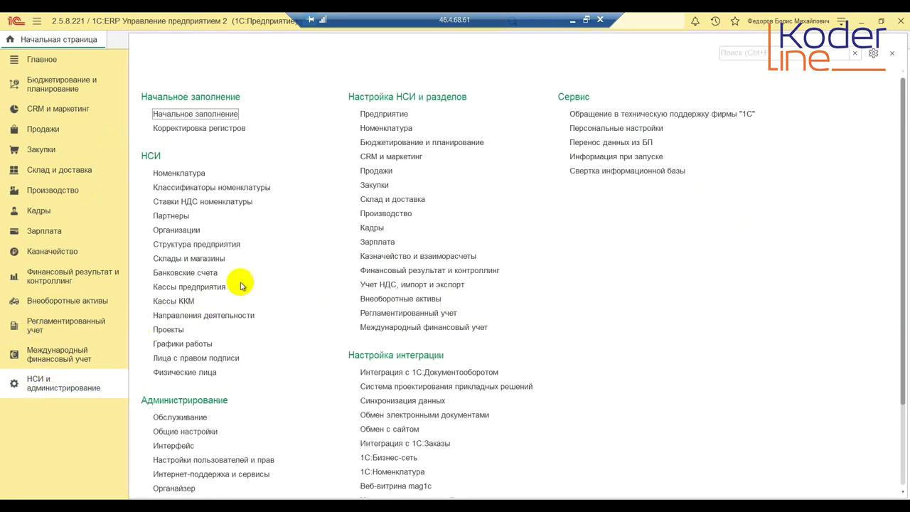
pyautogui.click(212, 259)
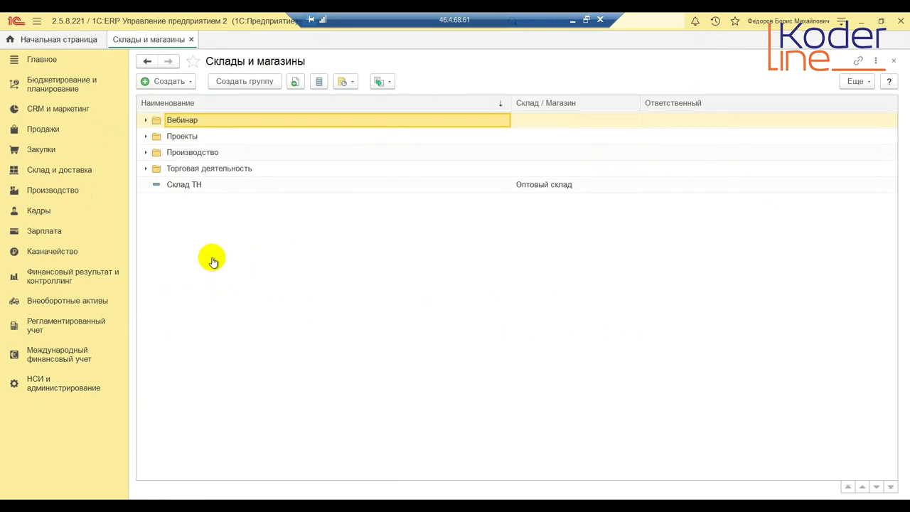
# Step: Create a new warehouse and name it "Адресный склад"
pyautogui.click(171, 81)
pyautogui.click(209, 97)
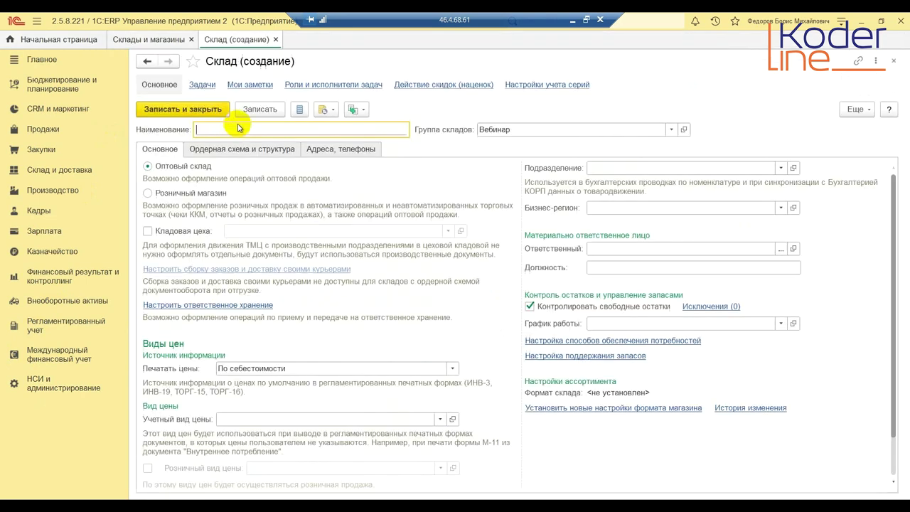
pyautogui.write('Адресный ')
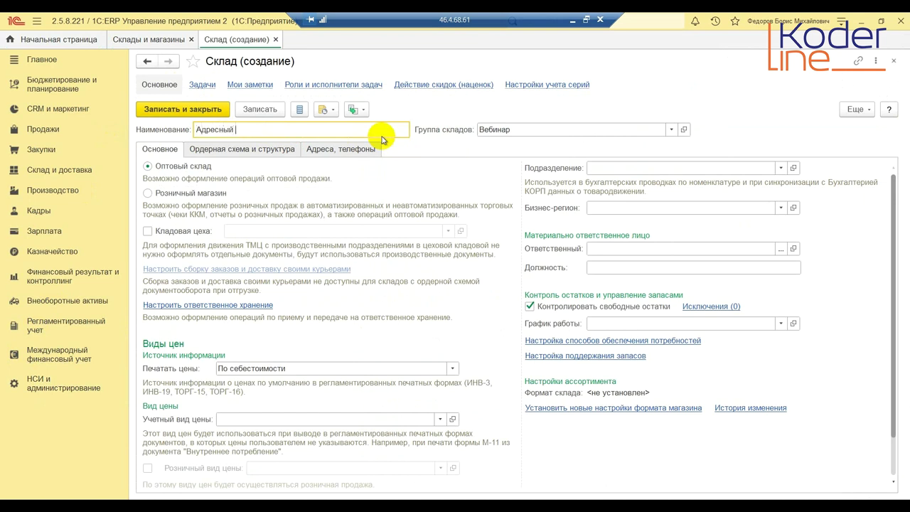
pyautogui.write('склад')
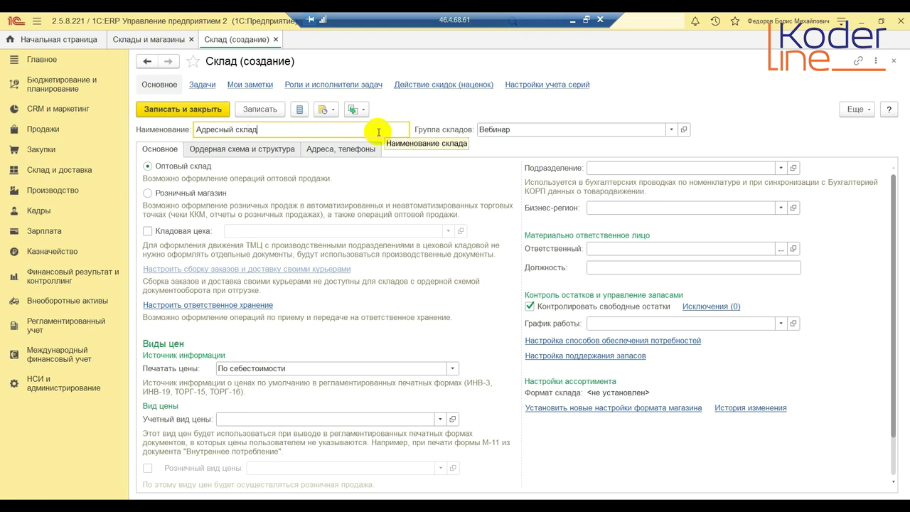
# Step: Switch to the Zoom meeting, share the entire screen with the participants, and return to 1C:ERP
pyautogui.hotkey('alt', 'Tab')
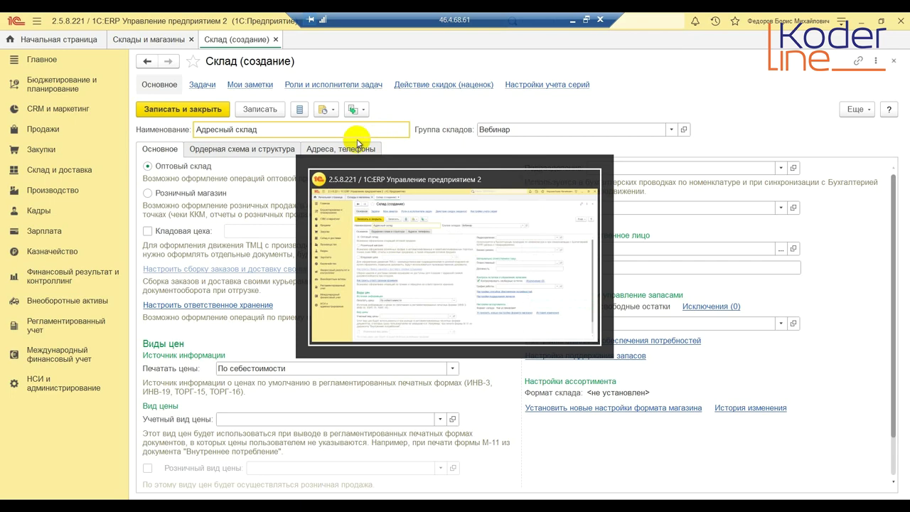
pyautogui.click(571, 25)
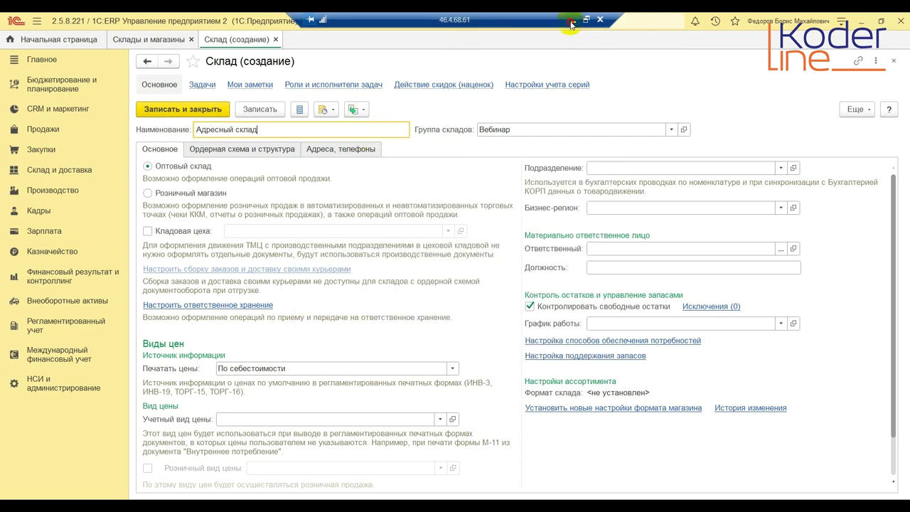
pyautogui.click(394, 481)
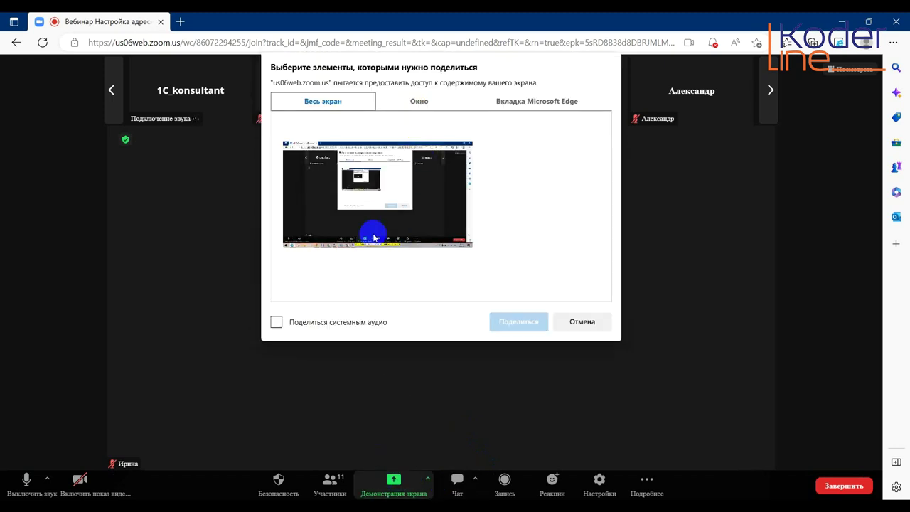
pyautogui.click(429, 226)
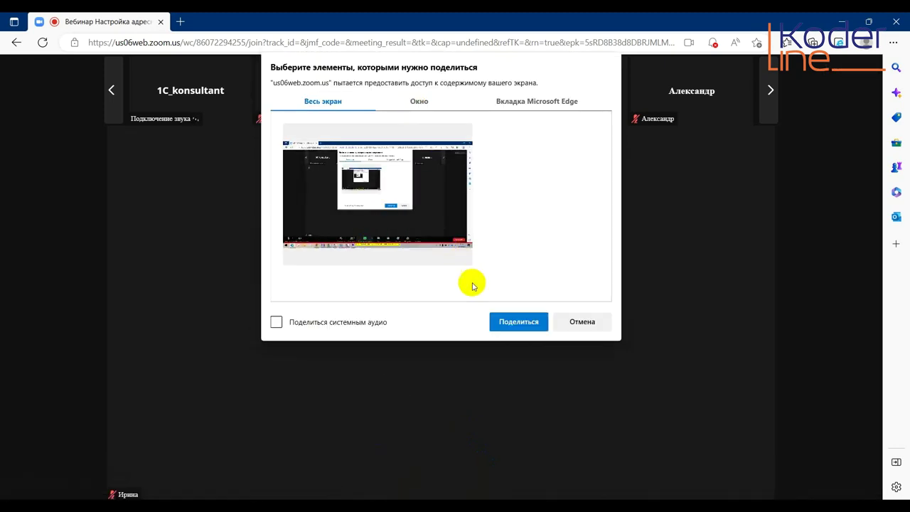
pyautogui.click(505, 323)
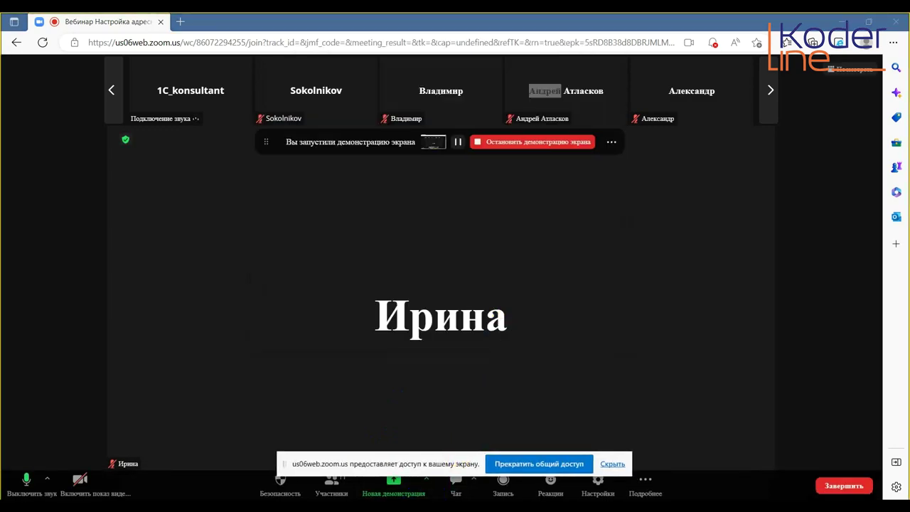
pyautogui.hotkey('alt', 'Tab')
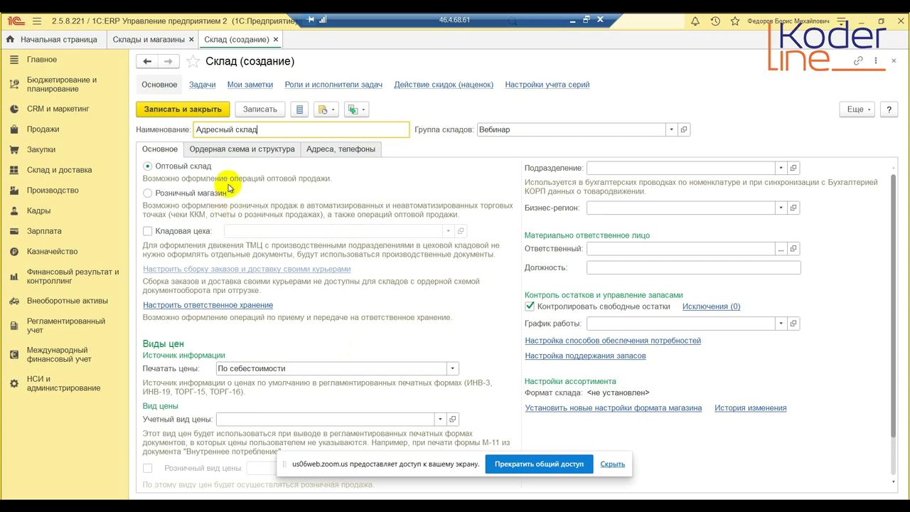
# Step: In the warehouse's order scheme and structure settings, set Ячейки to "Использовать для справочного размещения номенклатуры"
pyautogui.click(236, 148)
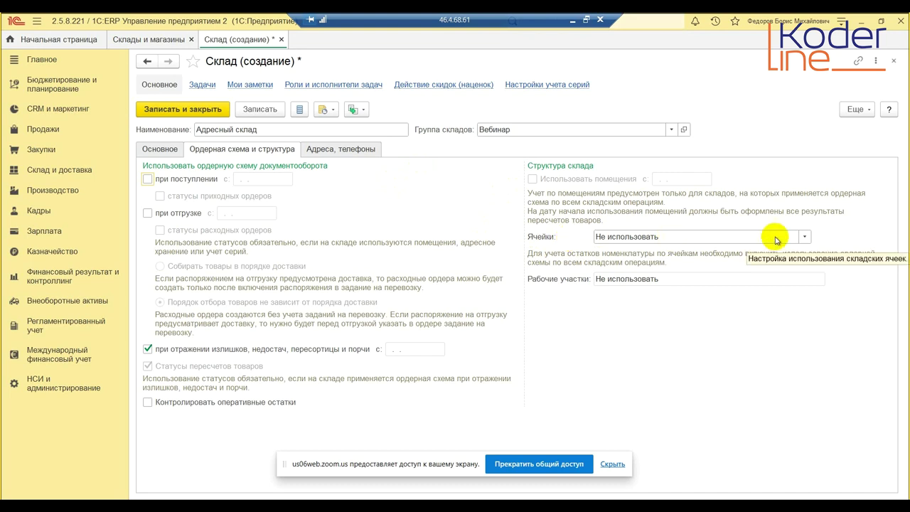
pyautogui.click(804, 236)
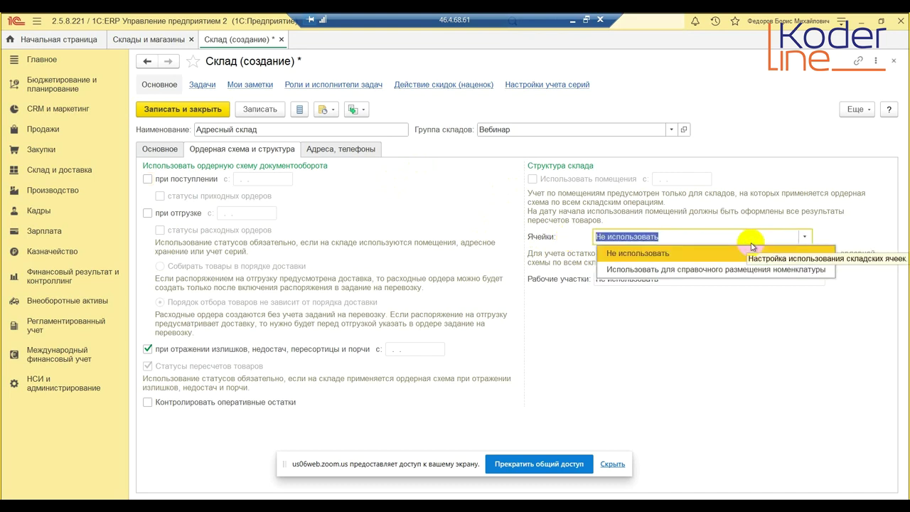
pyautogui.click(710, 269)
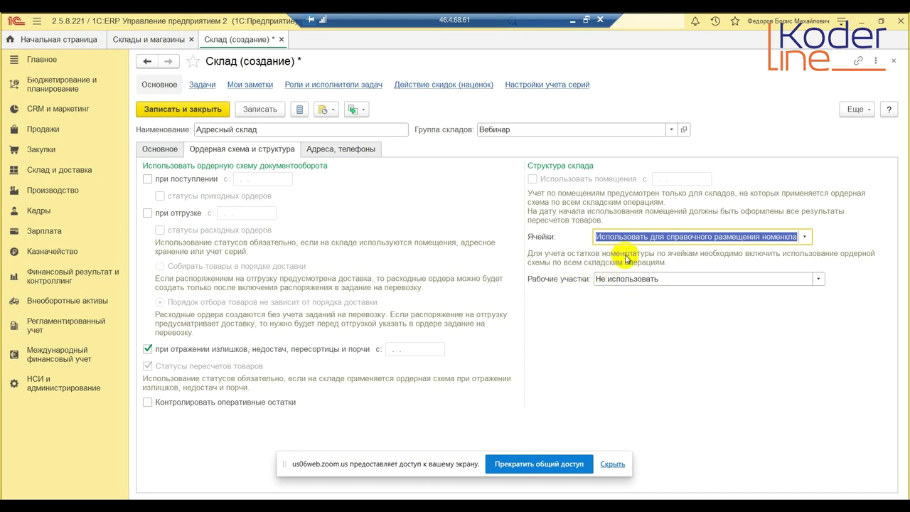
# Step: Enable the order scheme for receipt and shipment and set Ячейки to "Использовать для хранения остатков номенклатуры"
pyautogui.click(149, 178)
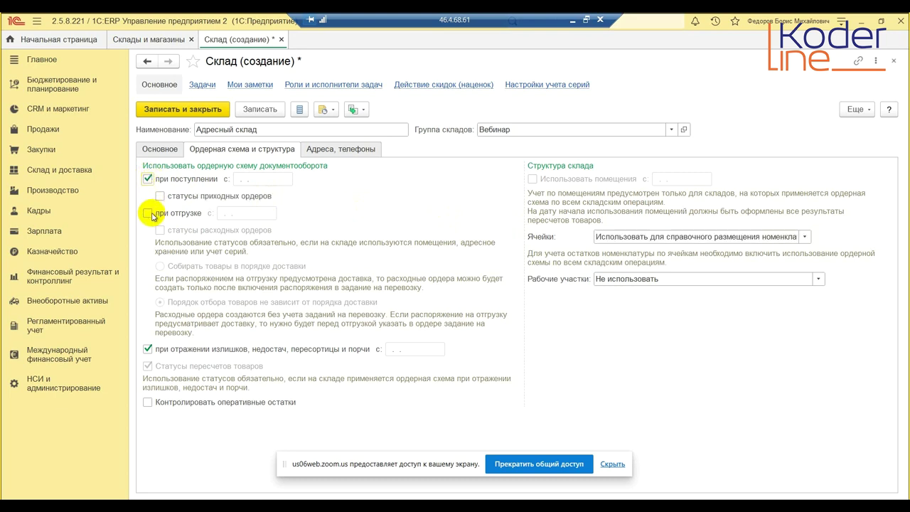
pyautogui.click(148, 213)
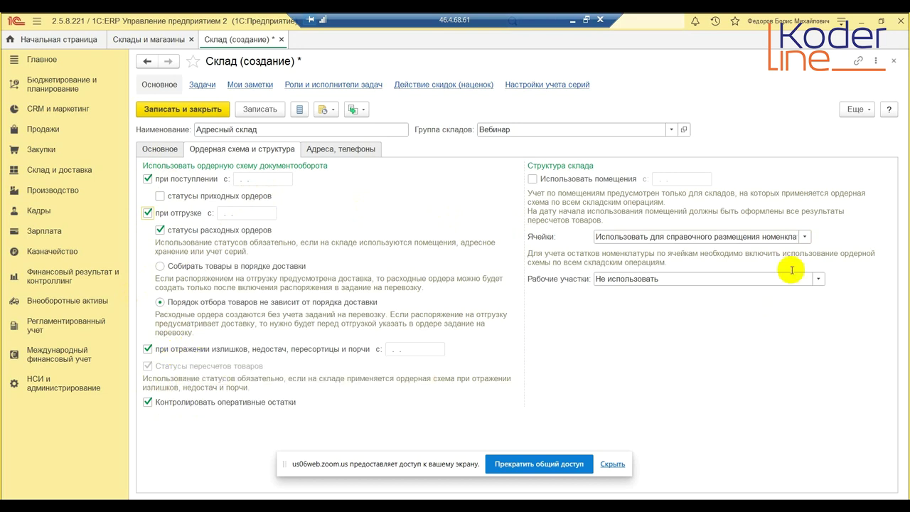
pyautogui.click(805, 237)
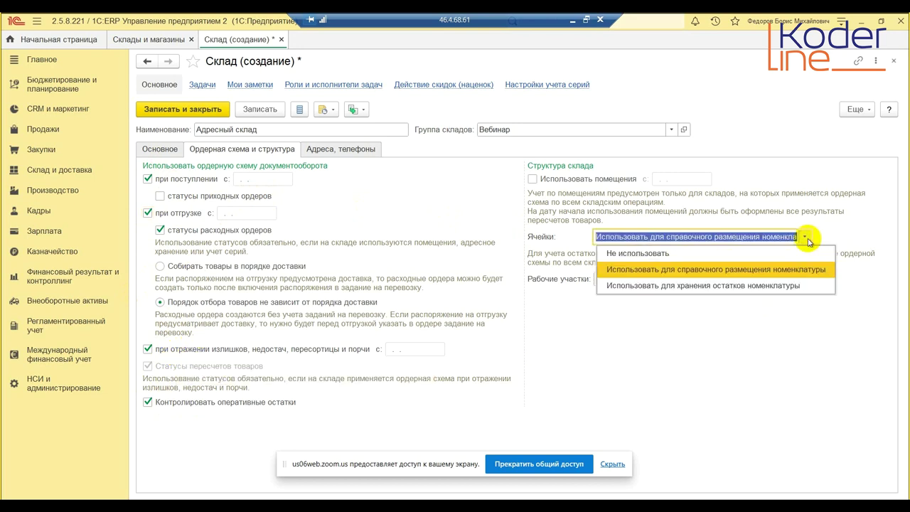
pyautogui.click(770, 286)
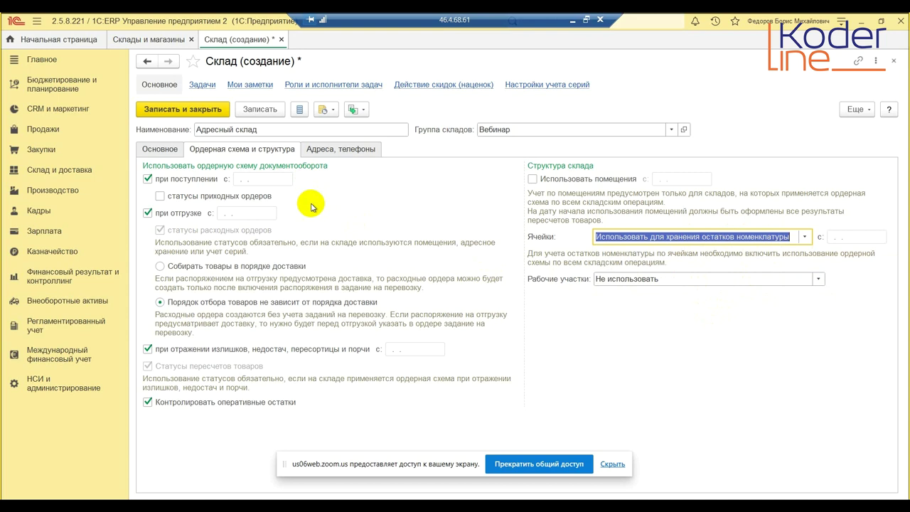
# Step: Set Рабочие участки to "Использовать" and save the warehouse record without closing it
pyautogui.click(670, 278)
pyautogui.click(659, 312)
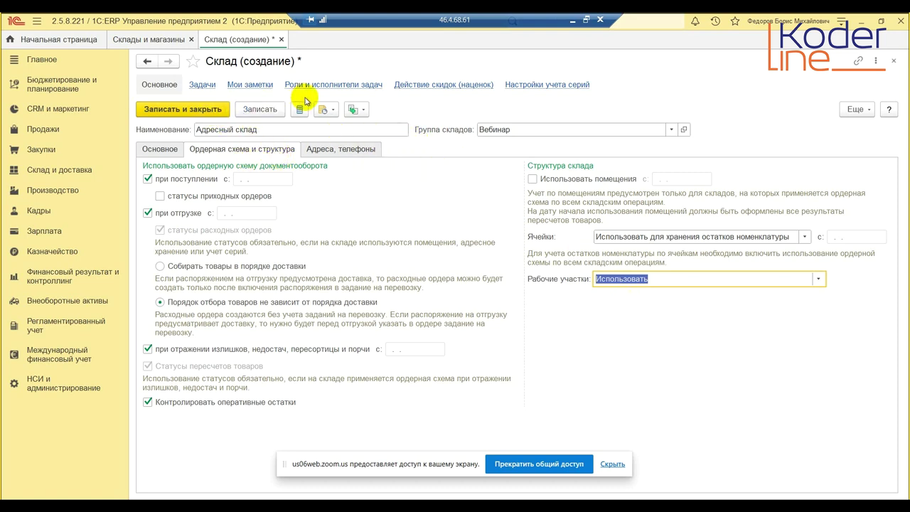
pyautogui.click(251, 116)
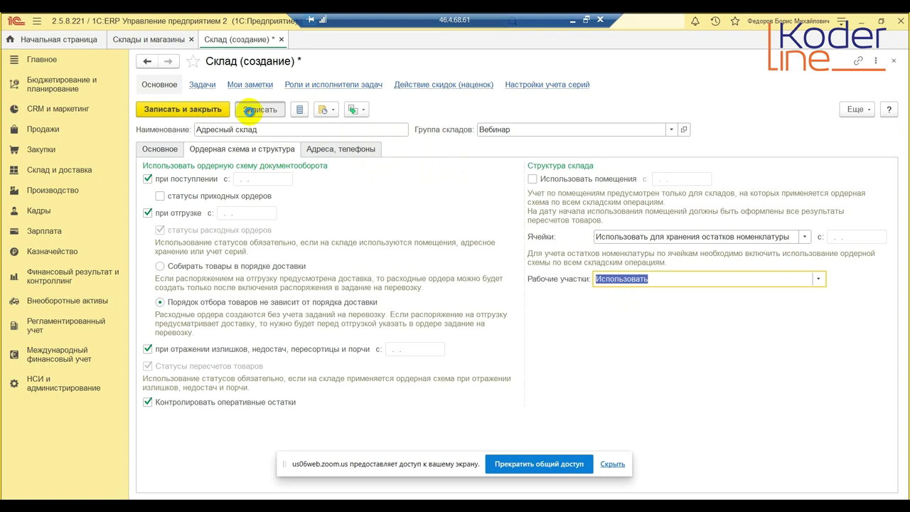
pyautogui.click(250, 111)
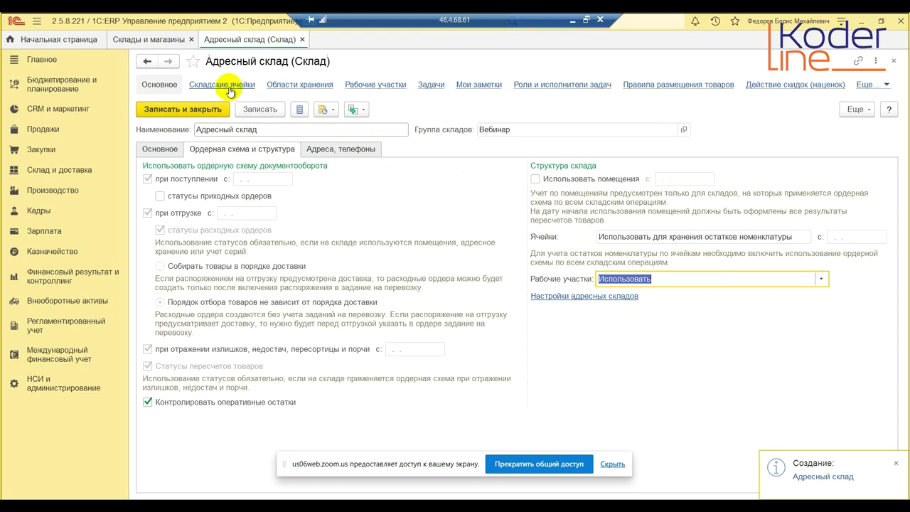
# Step: Open the warehouse's storage cell list, examine the form for a new storage cell, and close it without saving
pyautogui.click(230, 85)
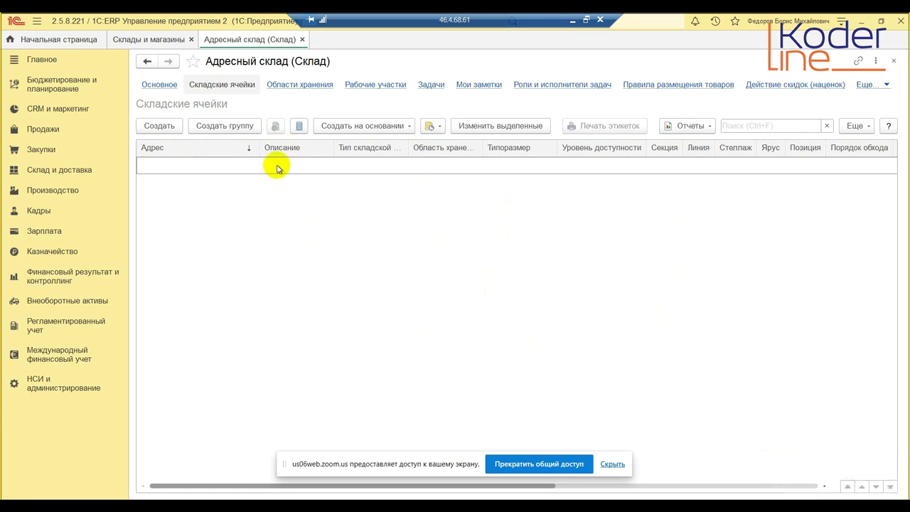
pyautogui.click(152, 126)
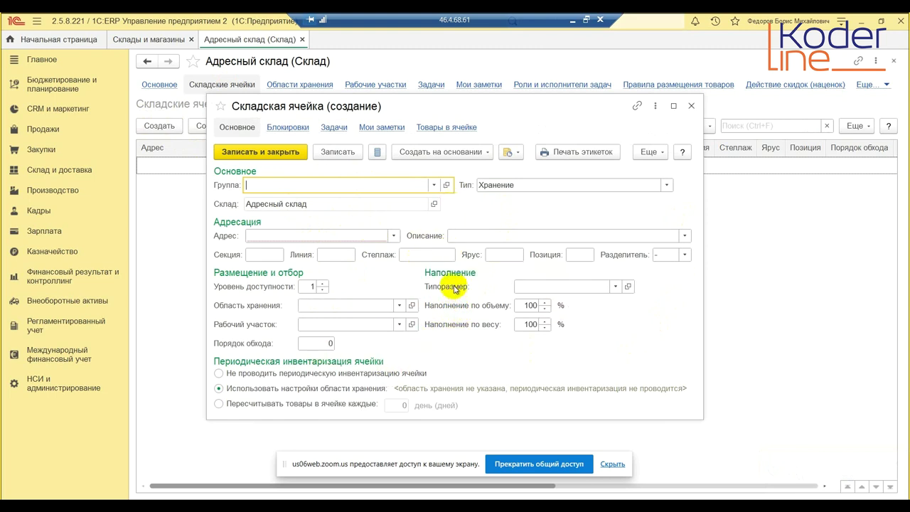
pyautogui.click(691, 106)
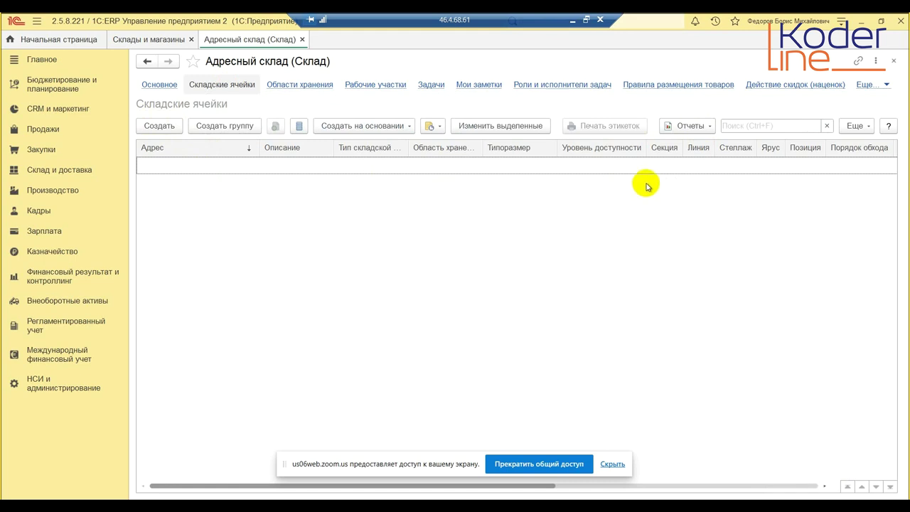
# Step: Switch to the Zoom meeting and check its chat
pyautogui.moveTo(627, 154)
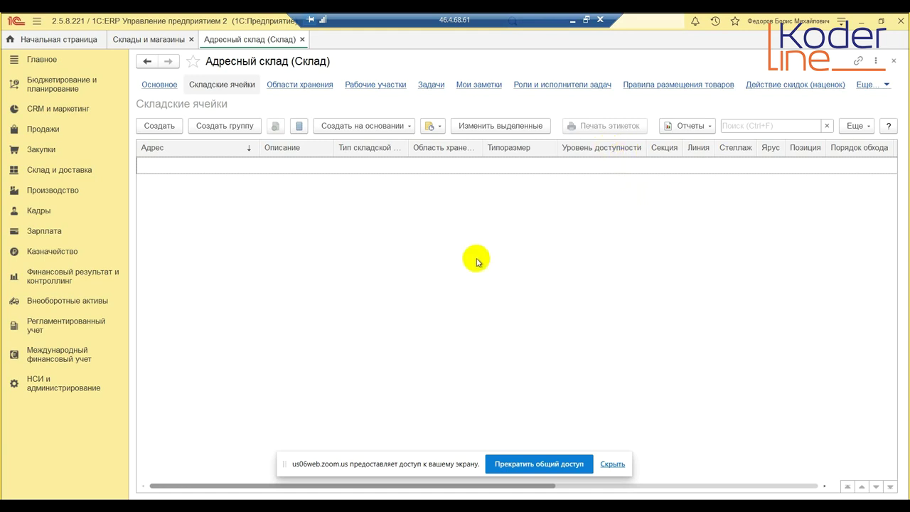
pyautogui.click(573, 21)
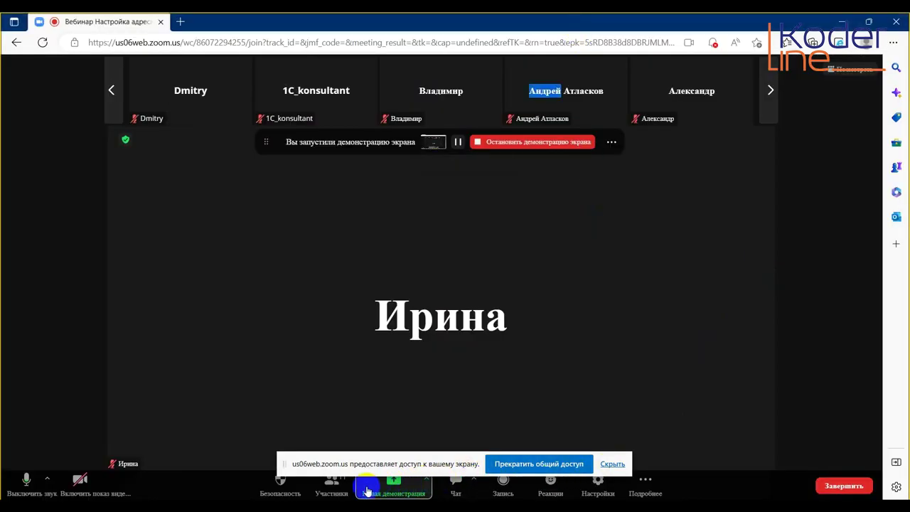
pyautogui.click(457, 485)
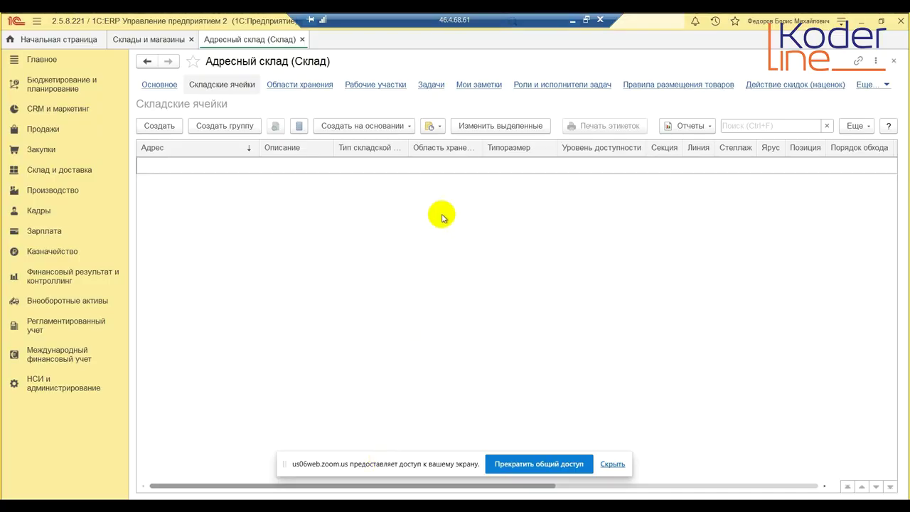
# Step: Open the warehouse topology generation tool and browse the full warehouse list for its Склад field
pyautogui.click(50, 172)
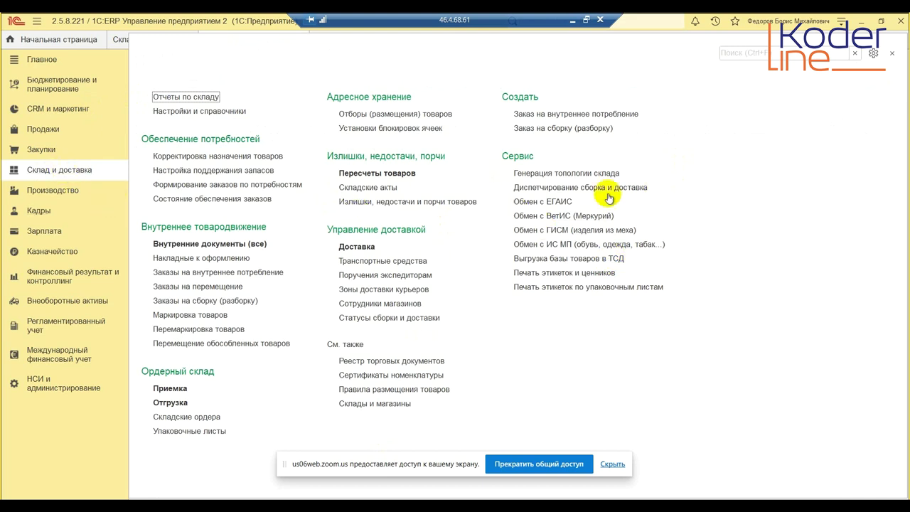
pyautogui.click(584, 175)
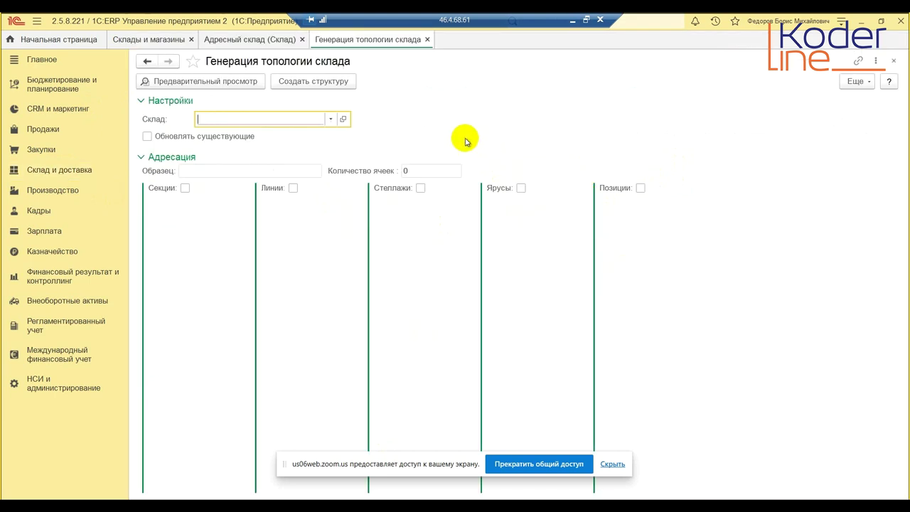
pyautogui.click(326, 120)
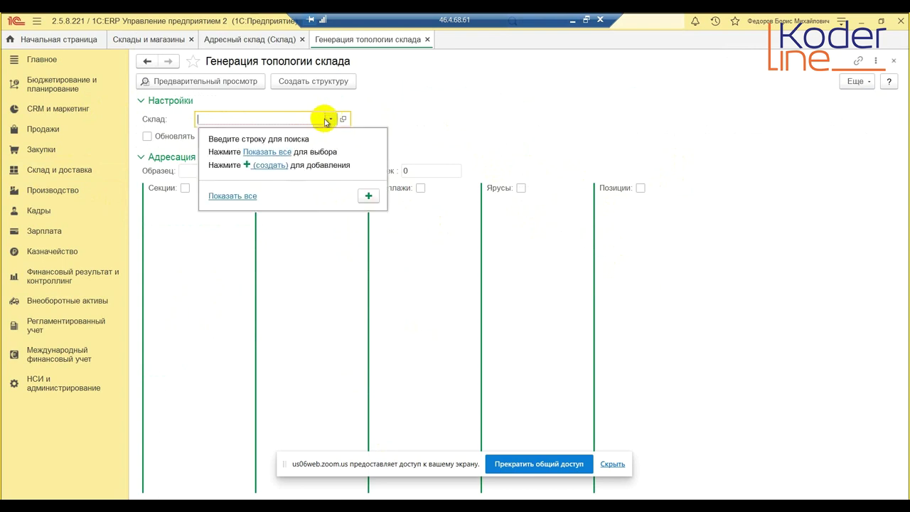
pyautogui.click(277, 153)
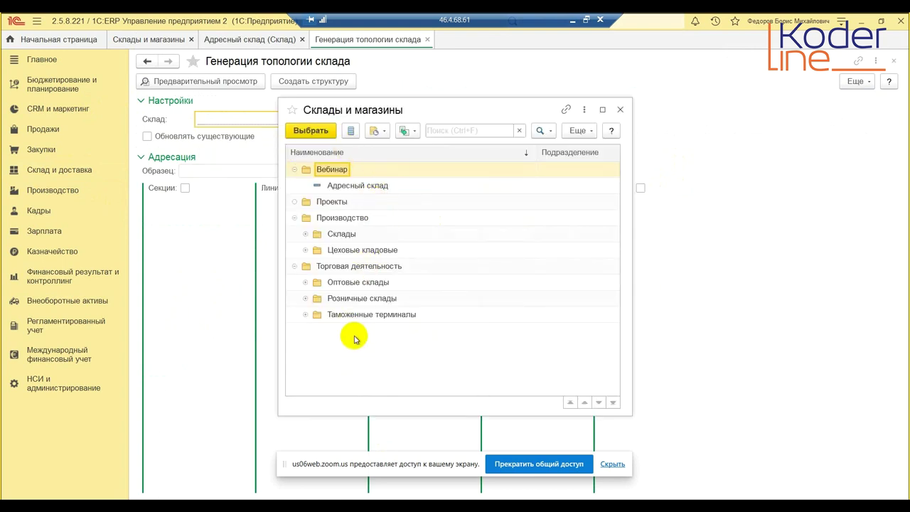
pyautogui.click(292, 171)
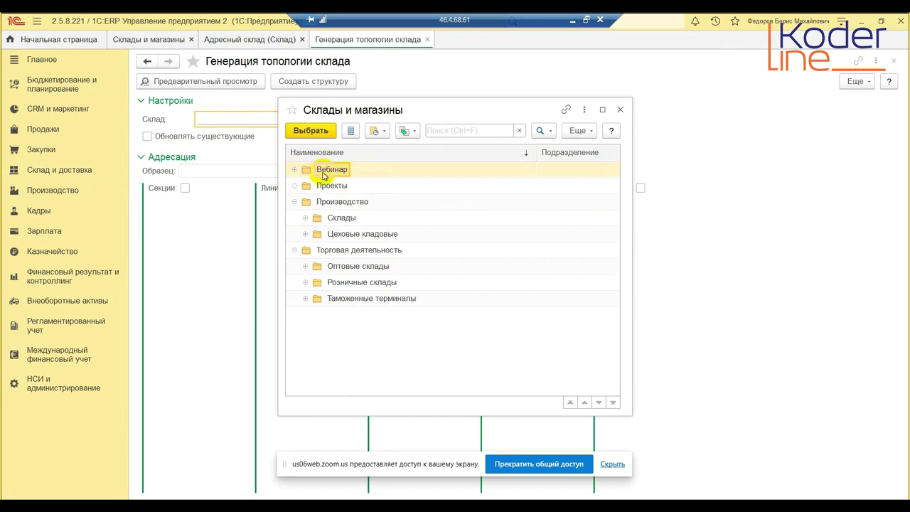
pyautogui.click(296, 170)
pyautogui.click(297, 170)
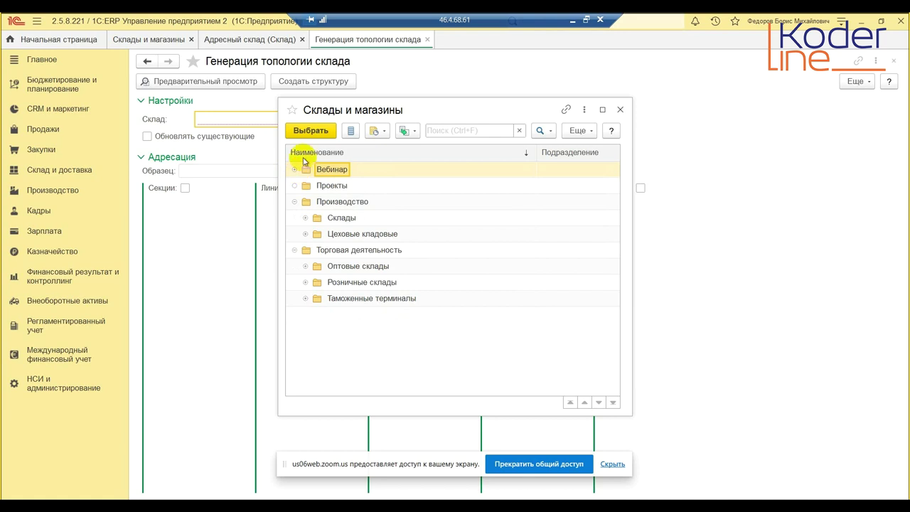
# Step: Review the order scheme and structure settings of "Адресный склад", and select that warehouse from the Вебинар group for topology generation
pyautogui.click(265, 41)
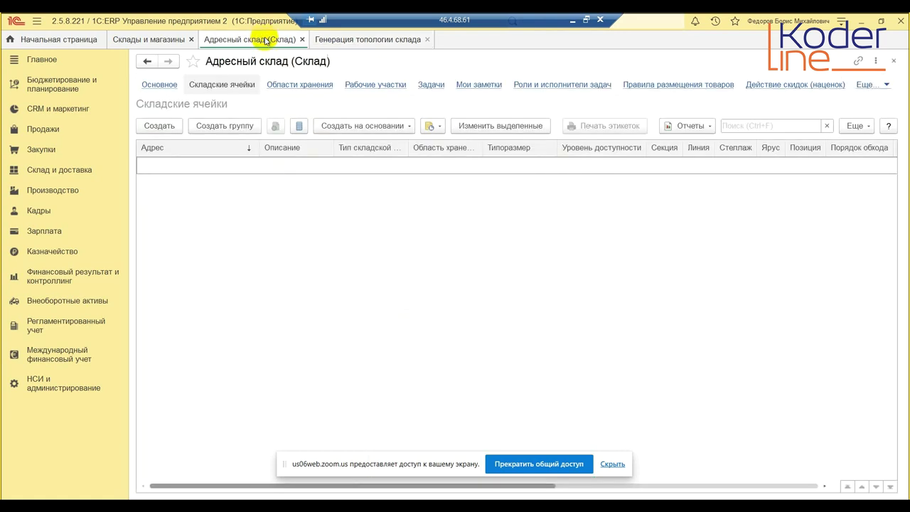
pyautogui.click(166, 85)
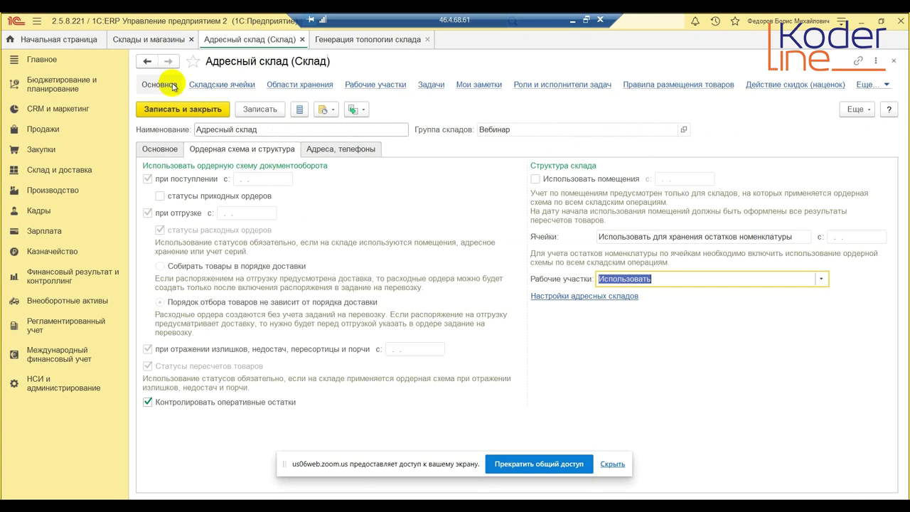
pyautogui.click(376, 40)
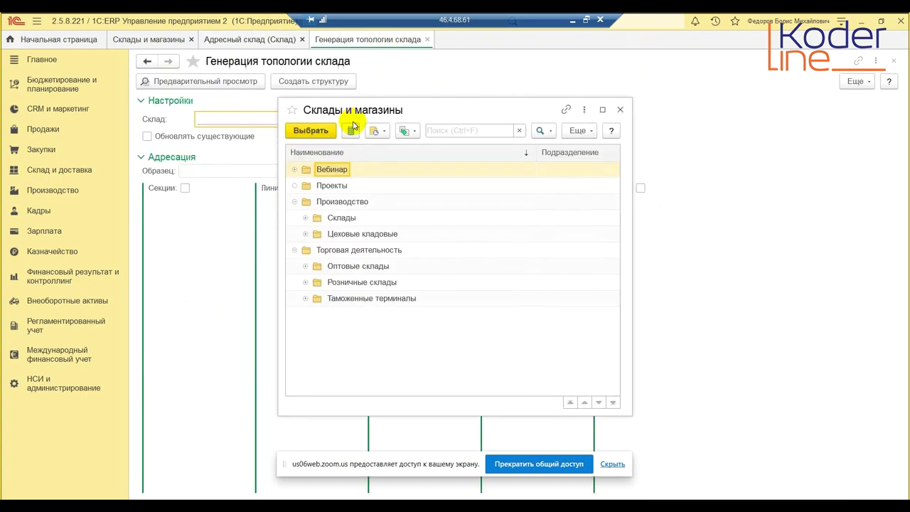
pyautogui.click(294, 169)
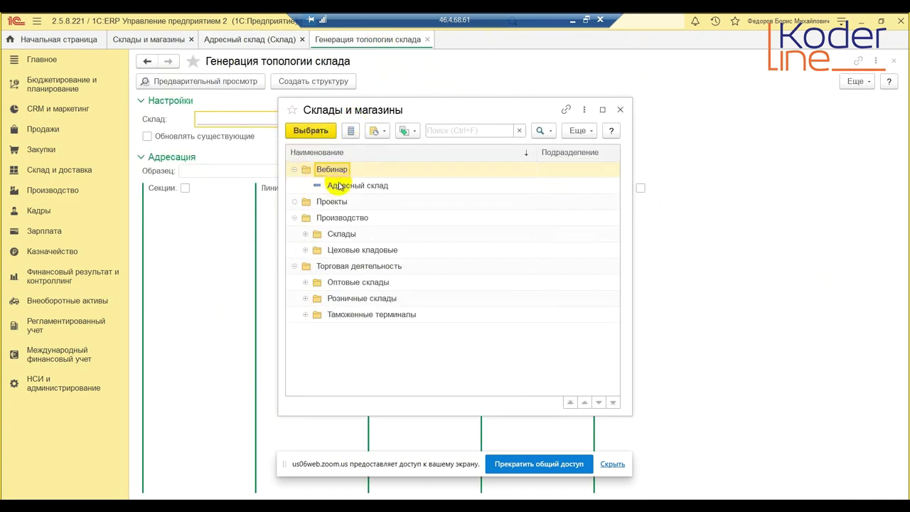
pyautogui.doubleClick(338, 185)
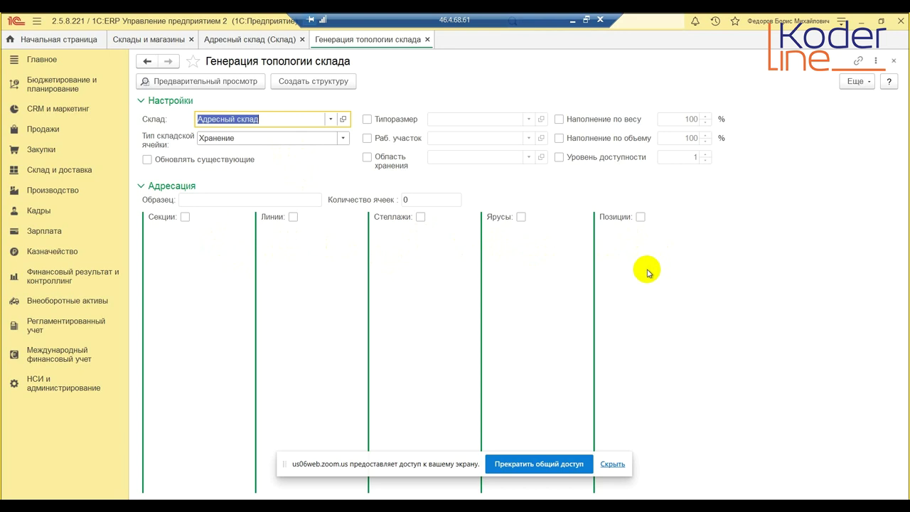
# Step: Enable Стеллажи, Ярусы and Позиции in the cell addressing and set the rack number range to 1–10
pyautogui.click(420, 217)
pyautogui.click(533, 217)
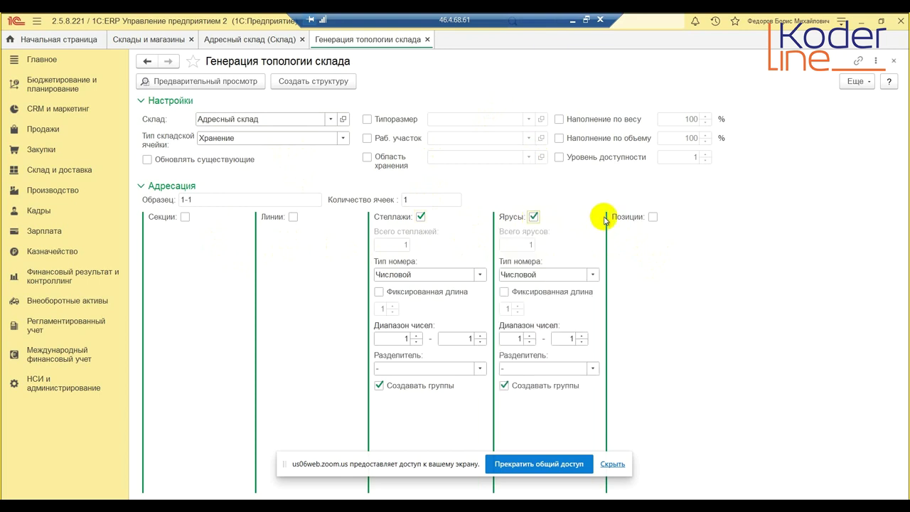
pyautogui.click(653, 216)
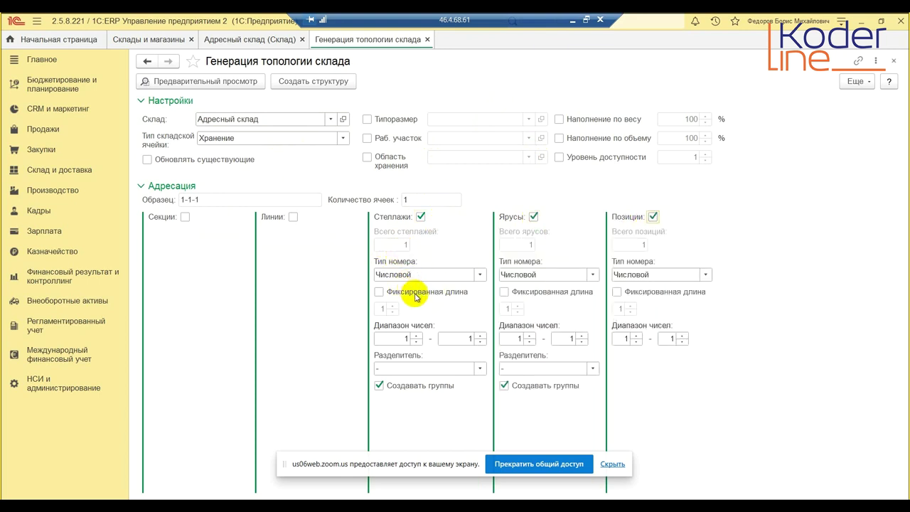
pyautogui.click(462, 339)
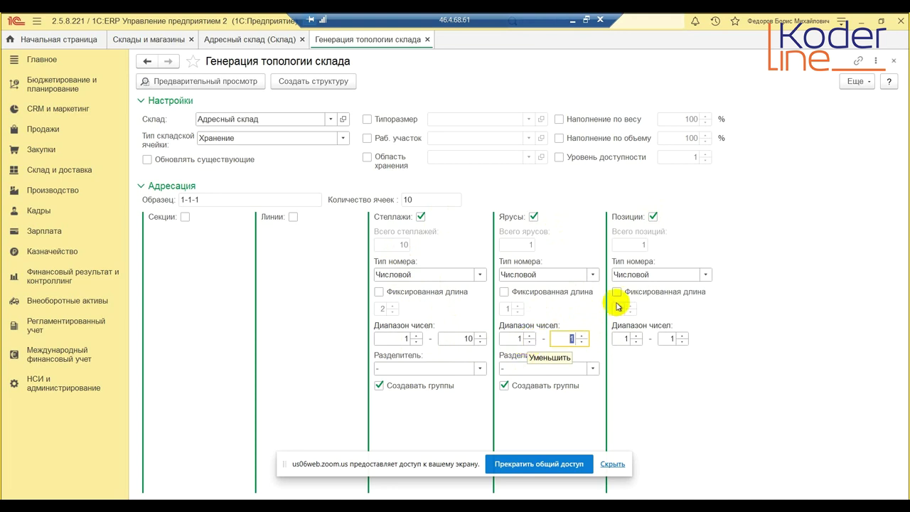
# Step: Set the tier number type to "Алфавитно-цифровой (рус.)" with a letter range from А to Е
pyautogui.click(593, 276)
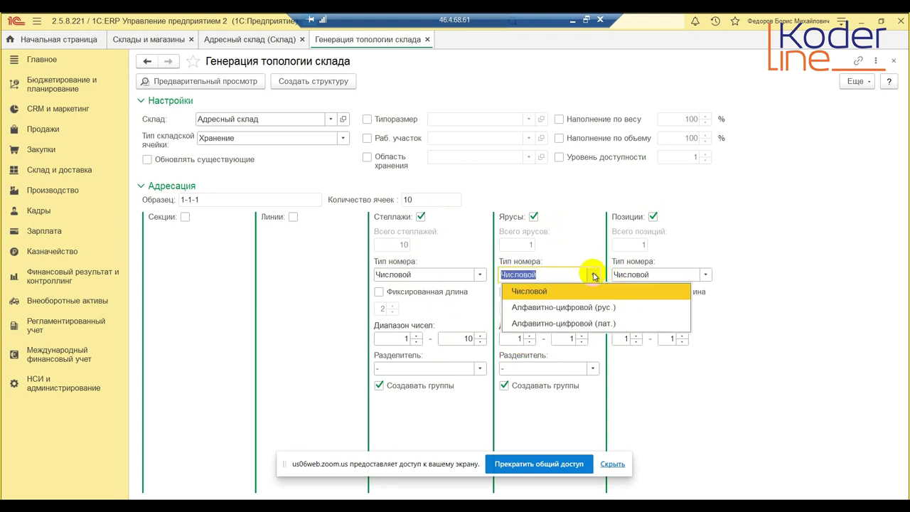
pyautogui.click(596, 313)
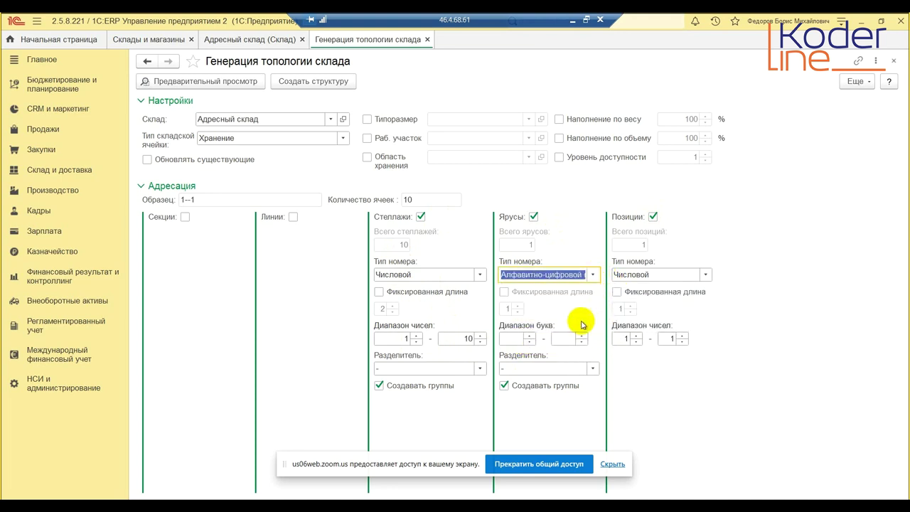
pyautogui.click(520, 338)
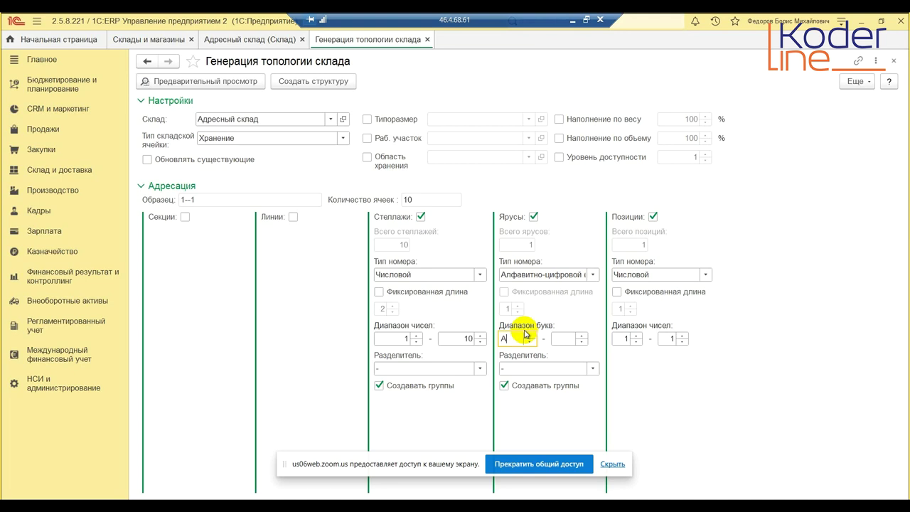
pyautogui.click(562, 338)
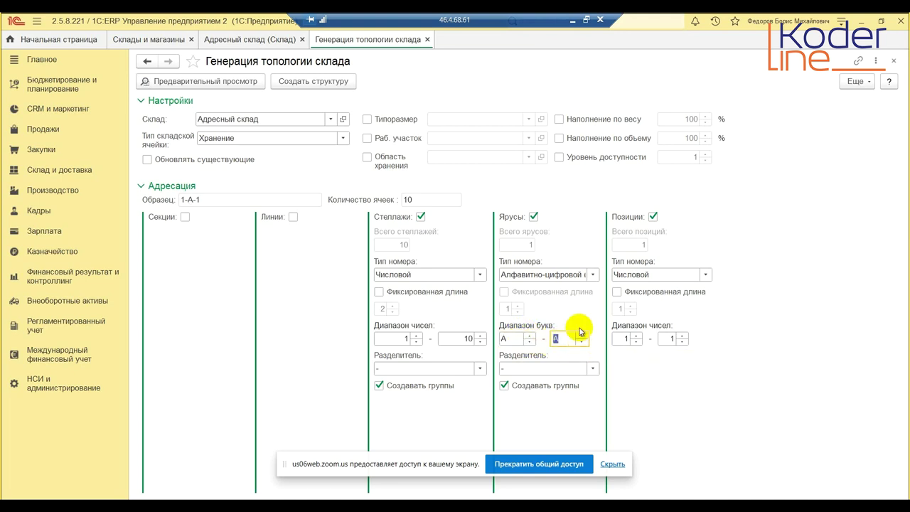
pyautogui.click(580, 335)
pyautogui.click(580, 335)
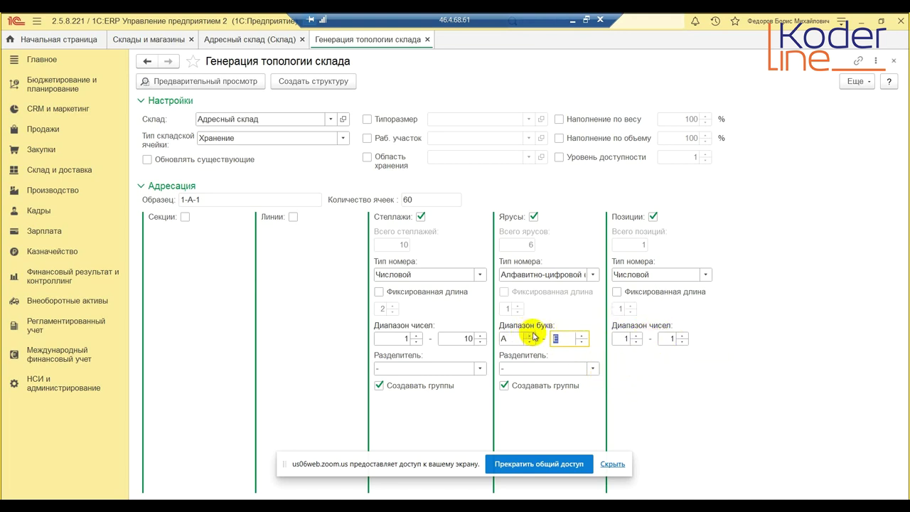
# Step: Set the position number range to 1–10 and turn on a fixed number length of 2 for racks and positions
pyautogui.doubleClick(668, 339)
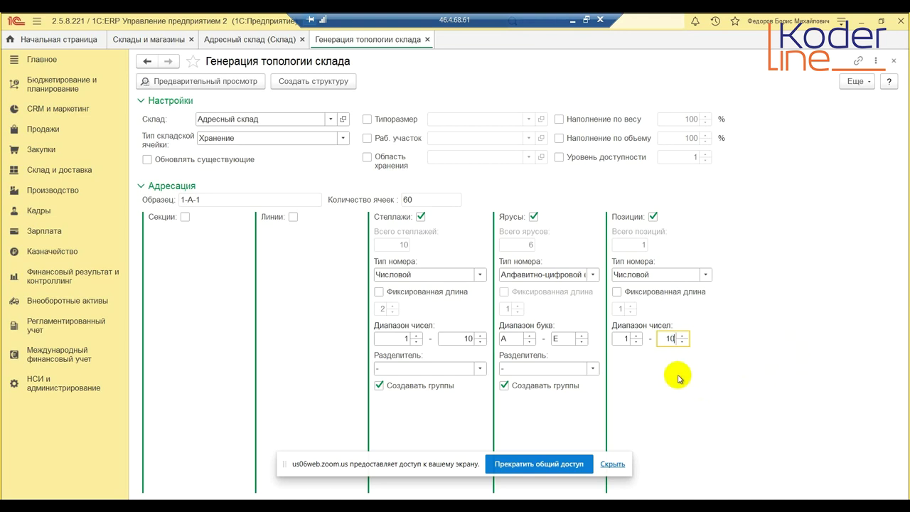
pyautogui.click(696, 317)
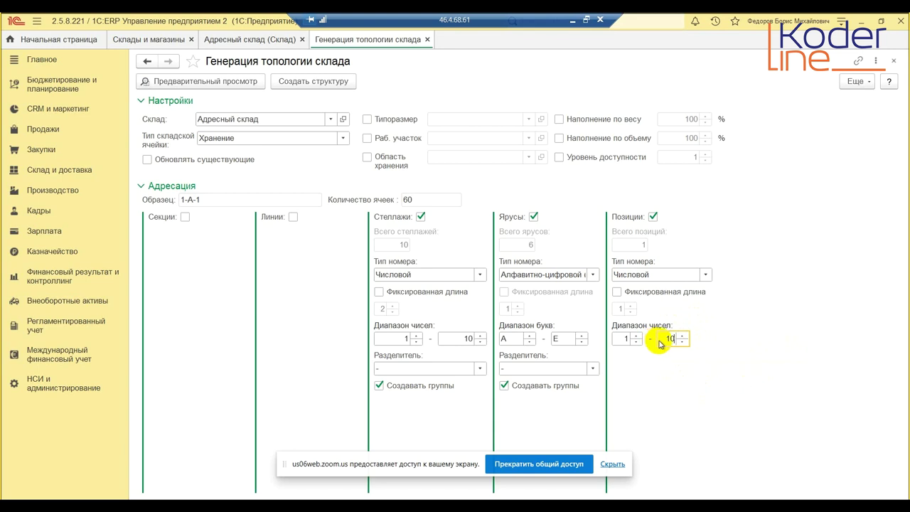
pyautogui.click(202, 200)
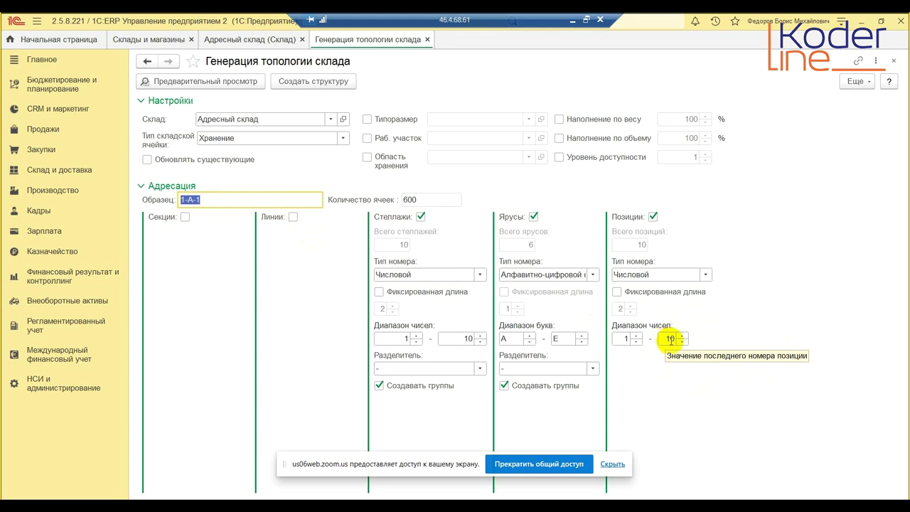
pyautogui.click(378, 292)
pyautogui.click(617, 292)
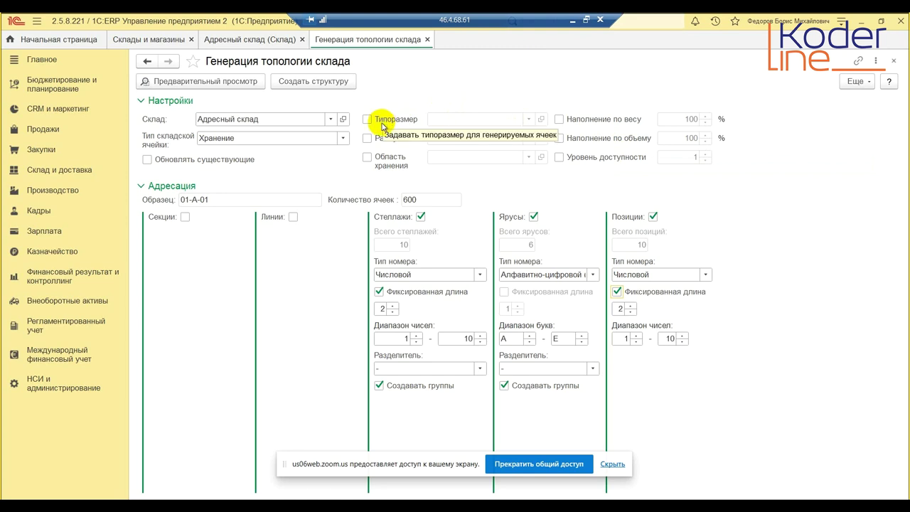
# Step: Open the Типоразмеры ячеек catalog from the warehouse settings and start a new cell size named "Паллетоместо"
pyautogui.click(51, 175)
pyautogui.click(185, 111)
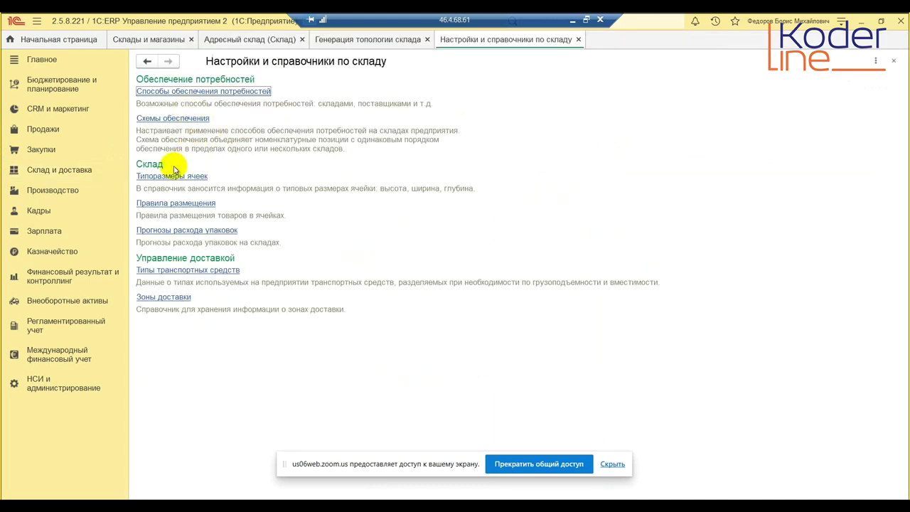
pyautogui.click(177, 177)
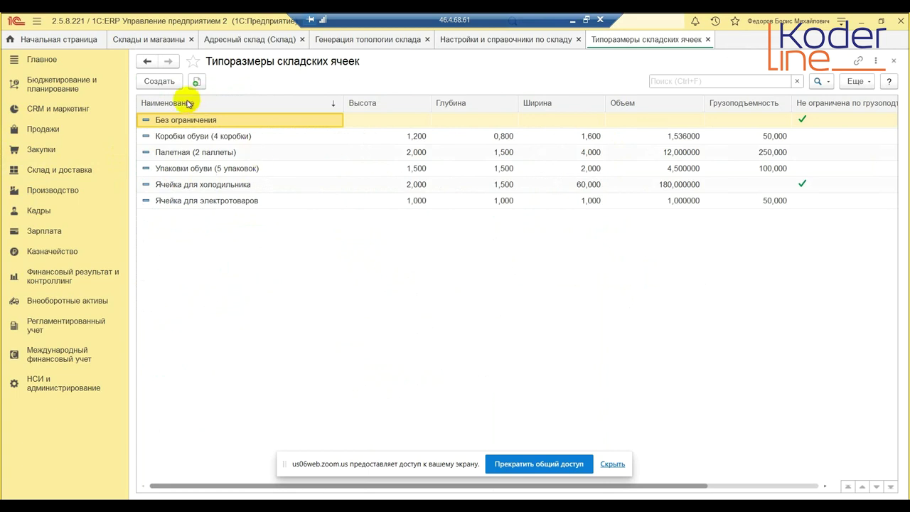
pyautogui.click(157, 81)
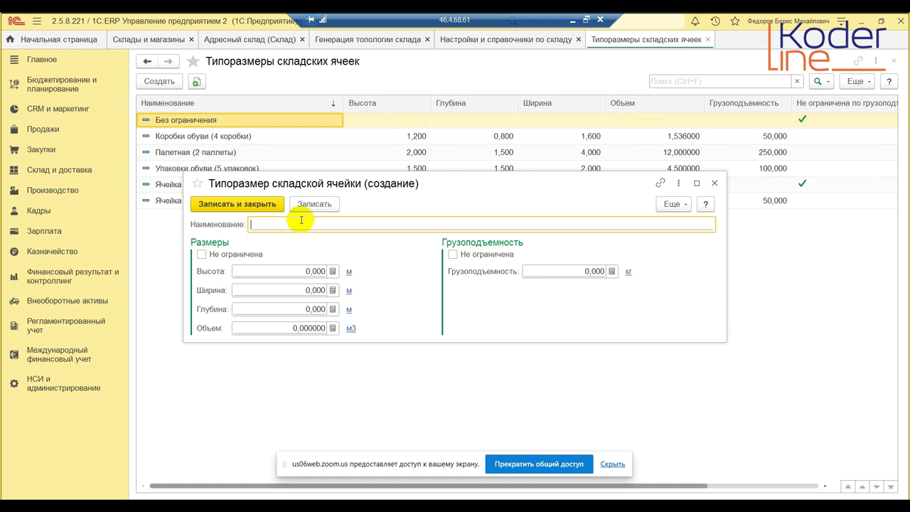
pyautogui.write('Паллетоместо')
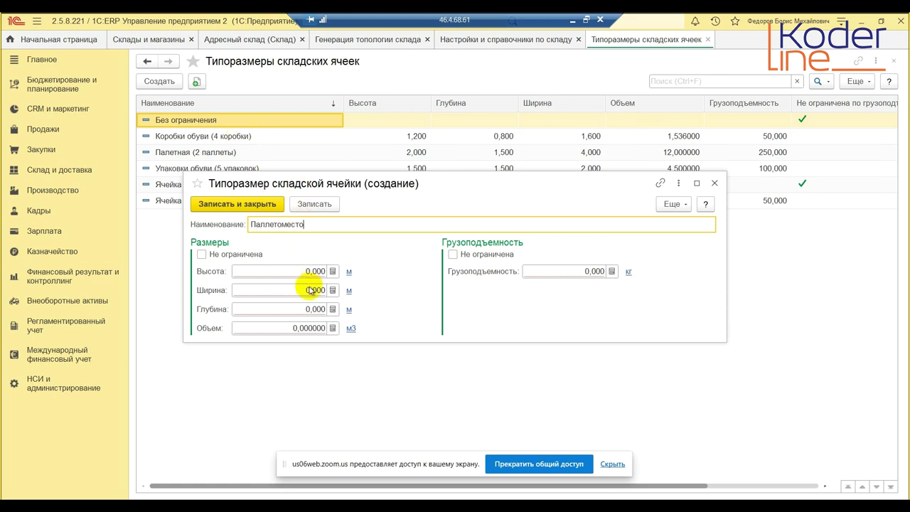
# Step: Set the new cell size's height to 1 m, width to 0,8 m and depth to 1,2 m
pyautogui.click(313, 271)
pyautogui.write('1')
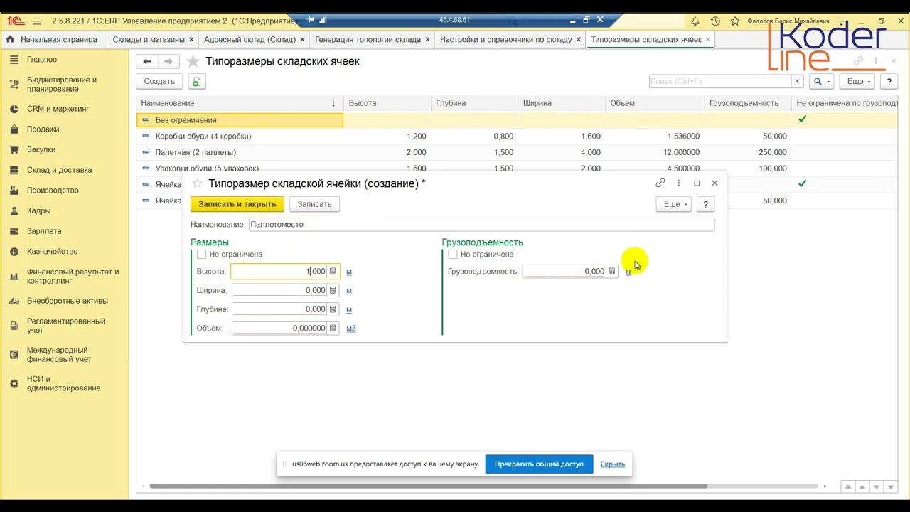
pyautogui.click(309, 291)
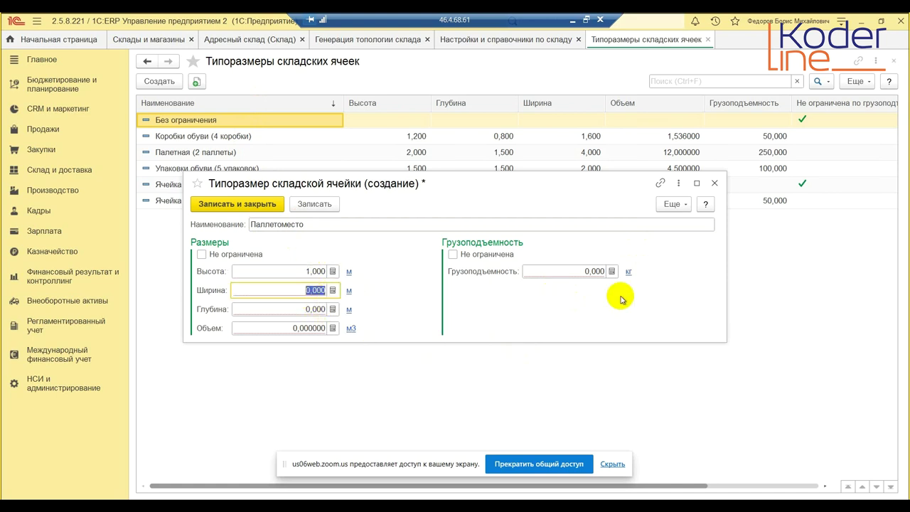
pyautogui.write('0,8')
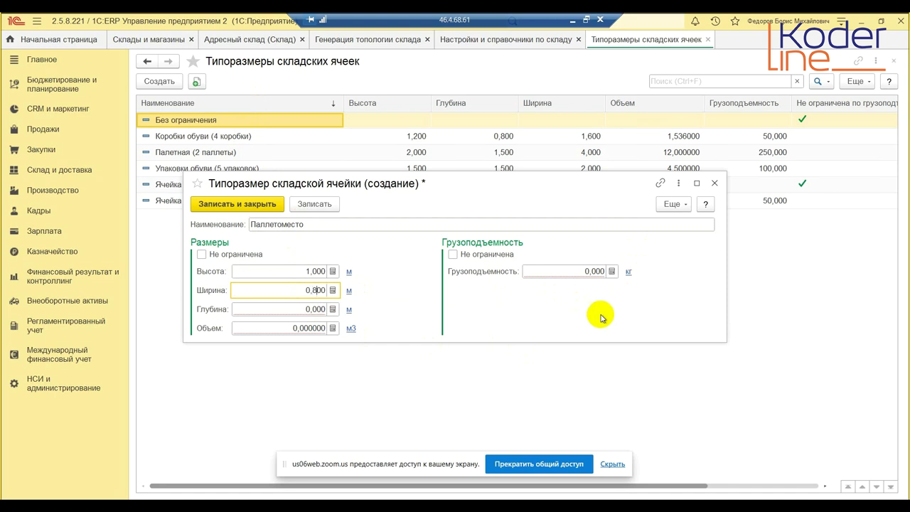
pyautogui.click(311, 309)
pyautogui.write('1')
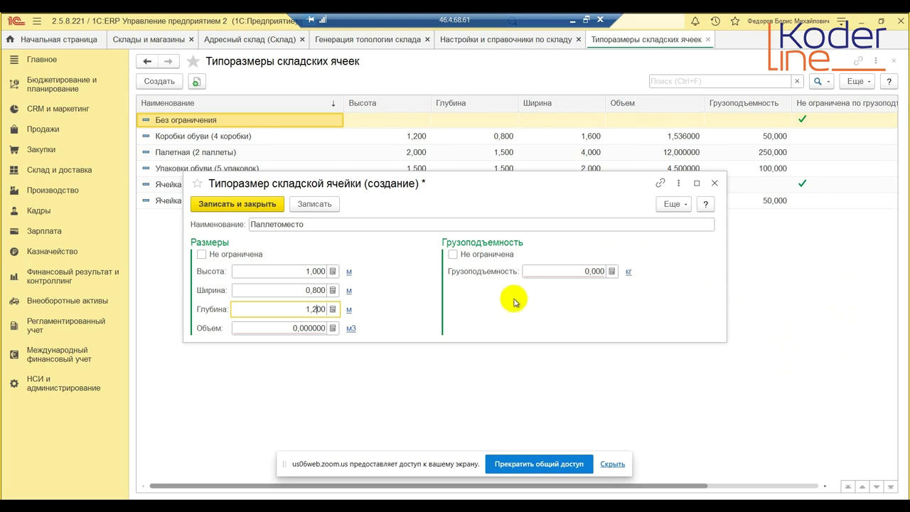
pyautogui.click(359, 328)
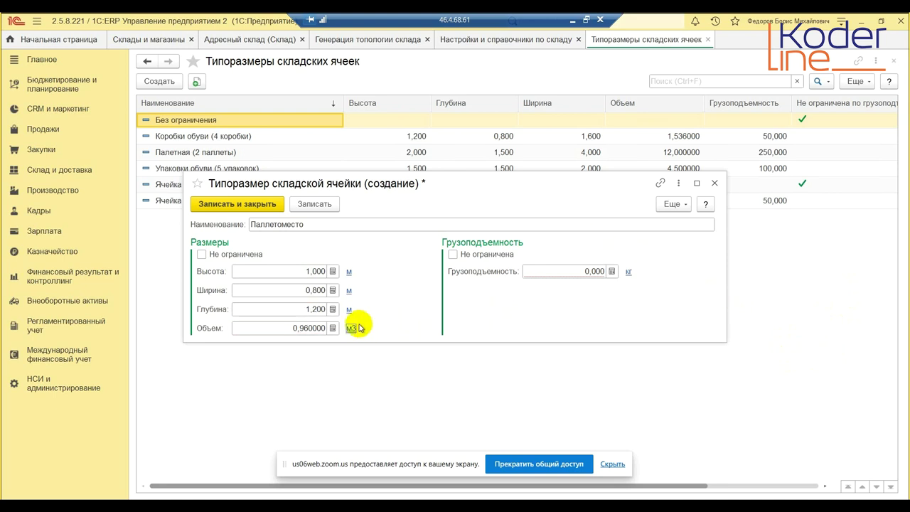
# Step: Set the load capacity of the "Паллетоместо" cell size to 3 000 kg
pyautogui.click(546, 272)
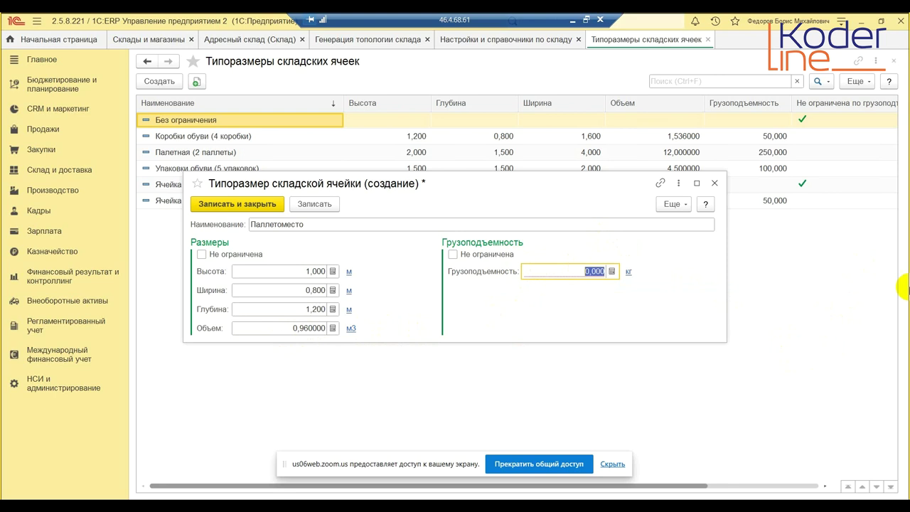
pyautogui.write('3 00')
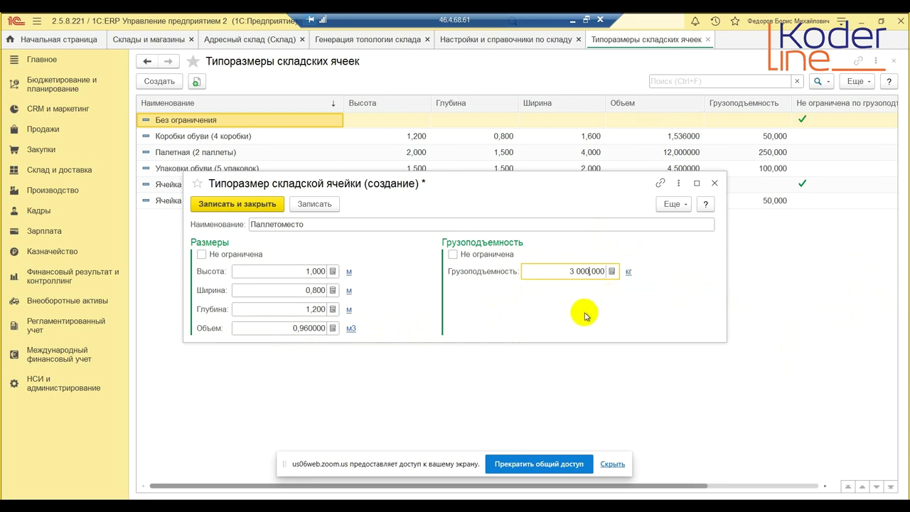
pyautogui.click(499, 224)
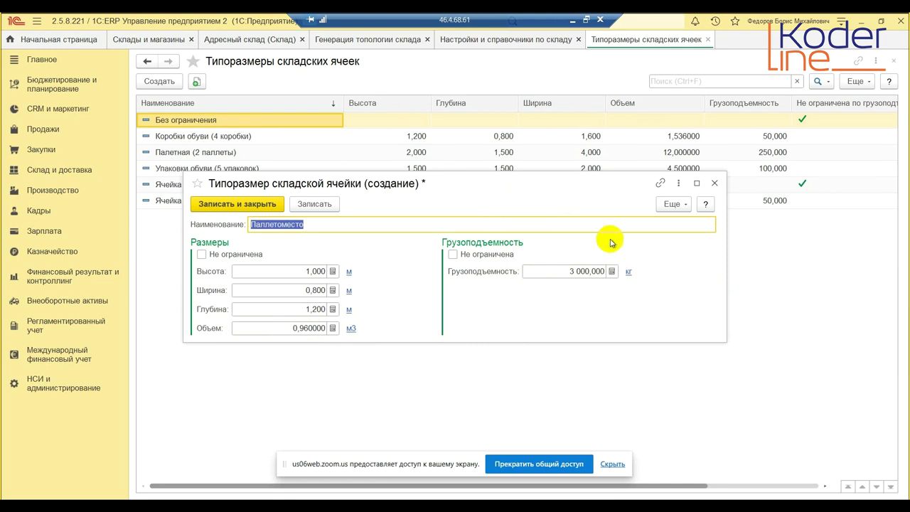
# Step: Save the "Паллетоместо" cell size and assign it as the Типоразмер in the warehouse topology generation
pyautogui.click(244, 204)
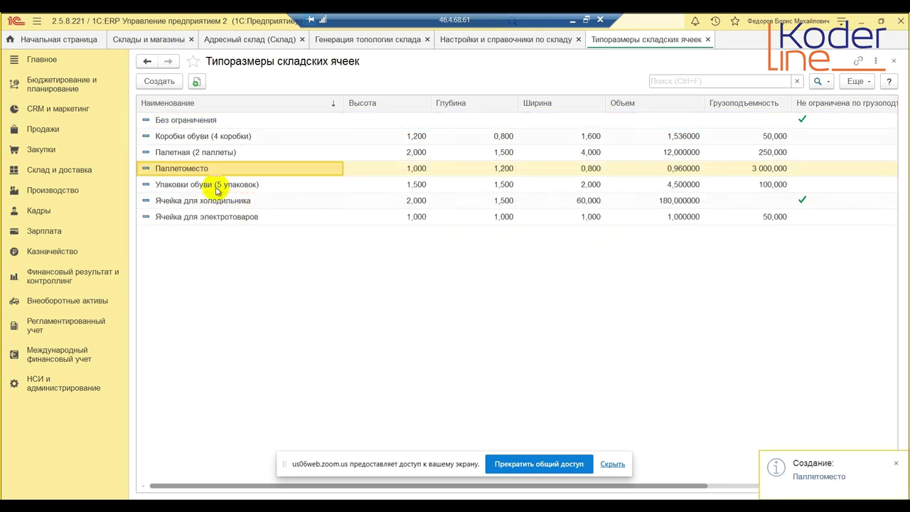
pyautogui.click(370, 39)
pyautogui.click(396, 119)
pyautogui.click(455, 118)
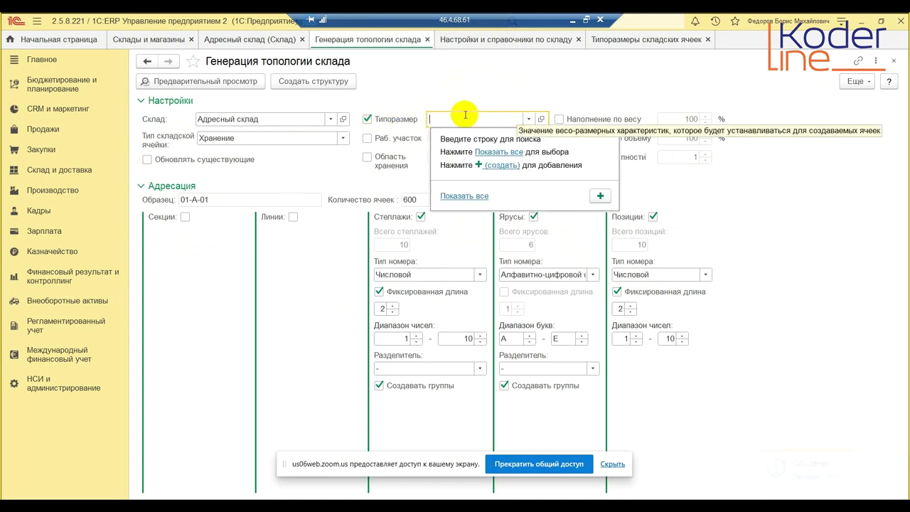
pyautogui.write('па')
pyautogui.click(469, 147)
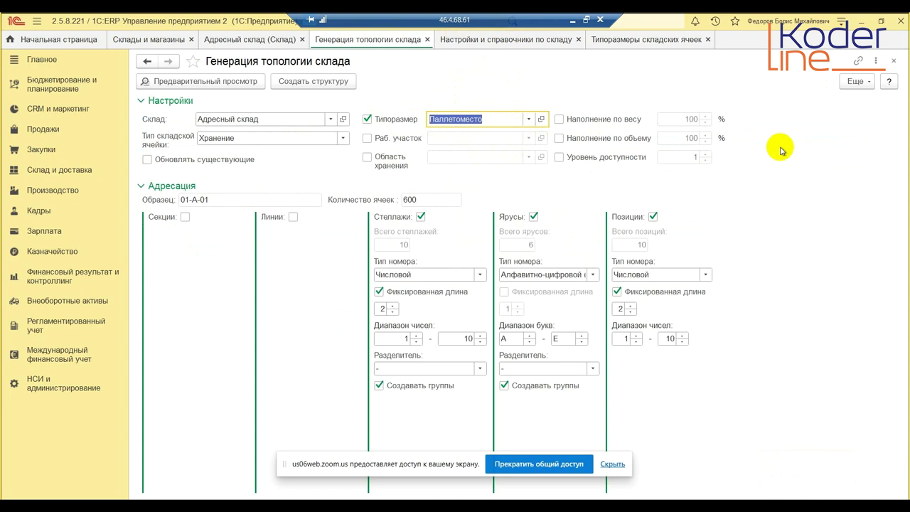
# Step: Enable filling by volume and by weight for the new cells, and create the warehouse cell structure
pyautogui.click(559, 139)
pyautogui.click(559, 119)
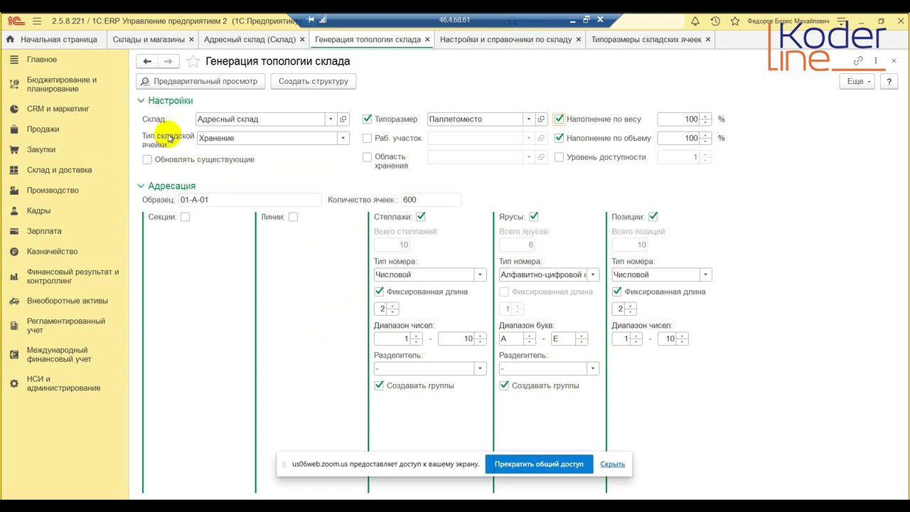
pyautogui.click(304, 84)
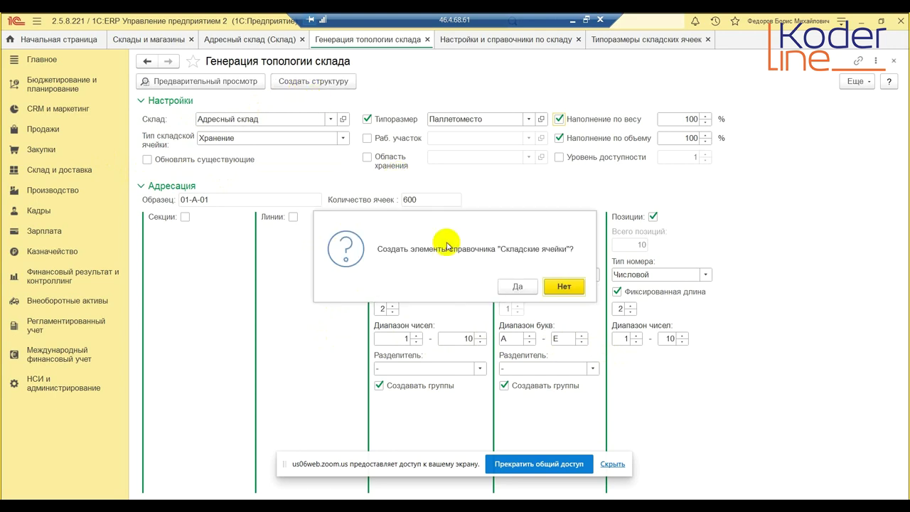
pyautogui.click(512, 286)
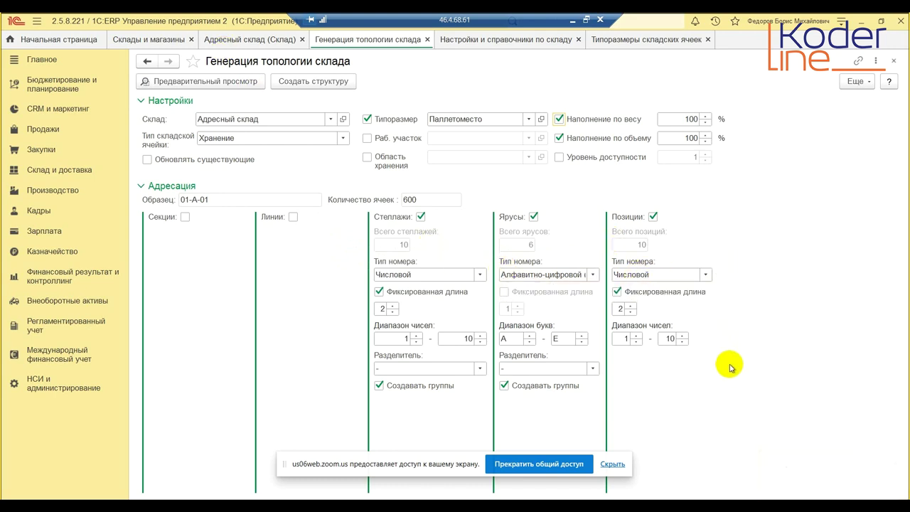
# Step: Review the generated storage cells of "Адресный склад" by expanding rack 01 and its tier 01-А
pyautogui.click(249, 39)
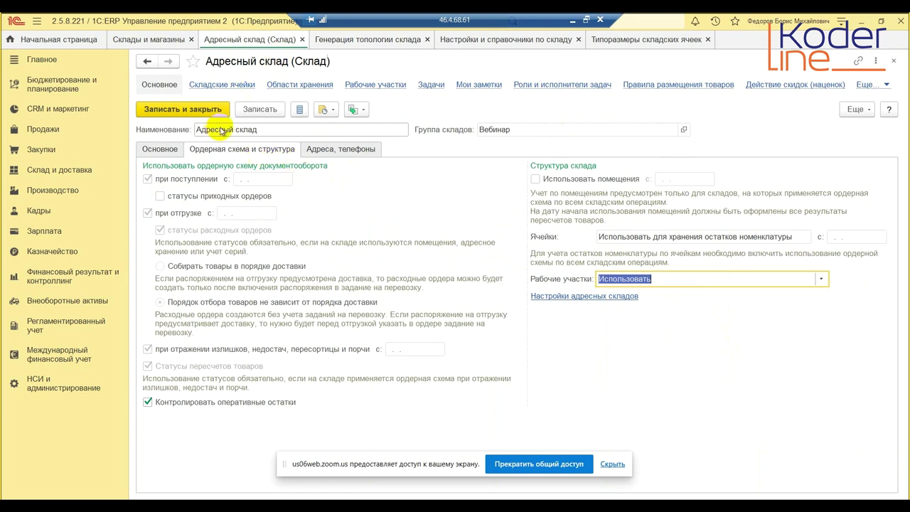
pyautogui.click(226, 86)
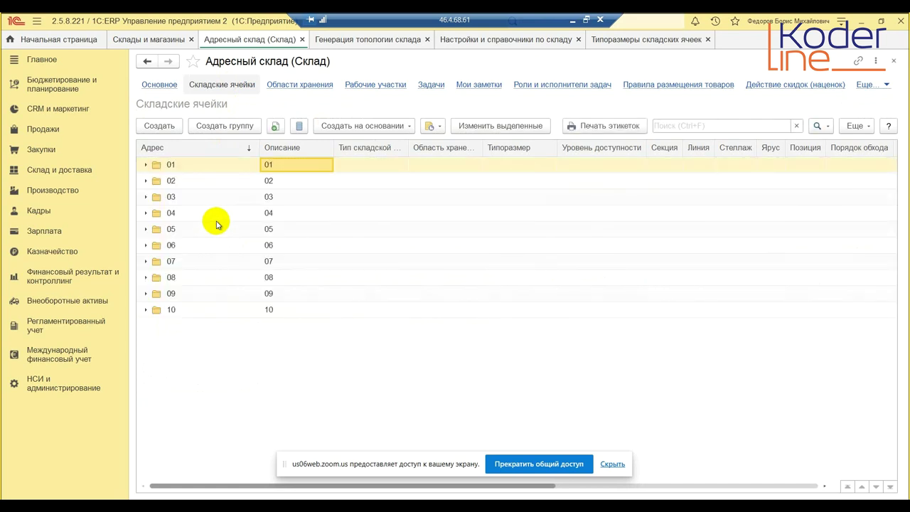
pyautogui.click(147, 164)
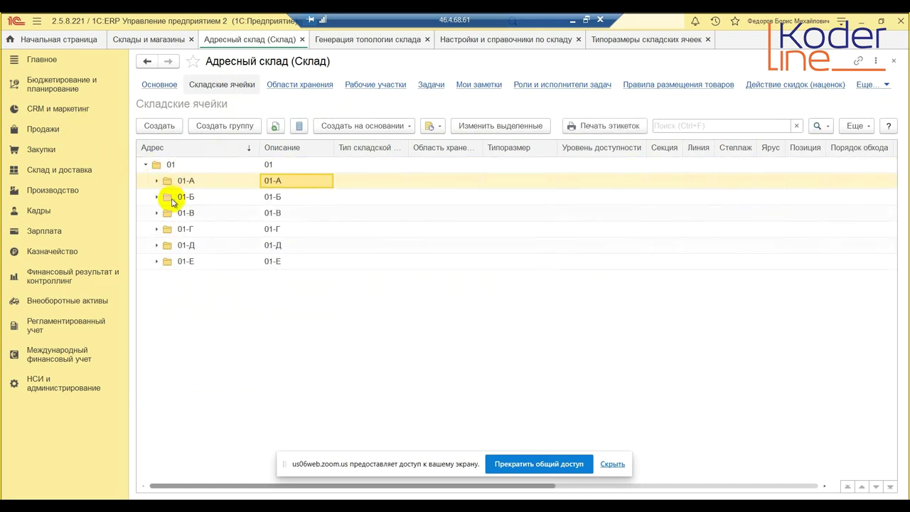
pyautogui.click(157, 181)
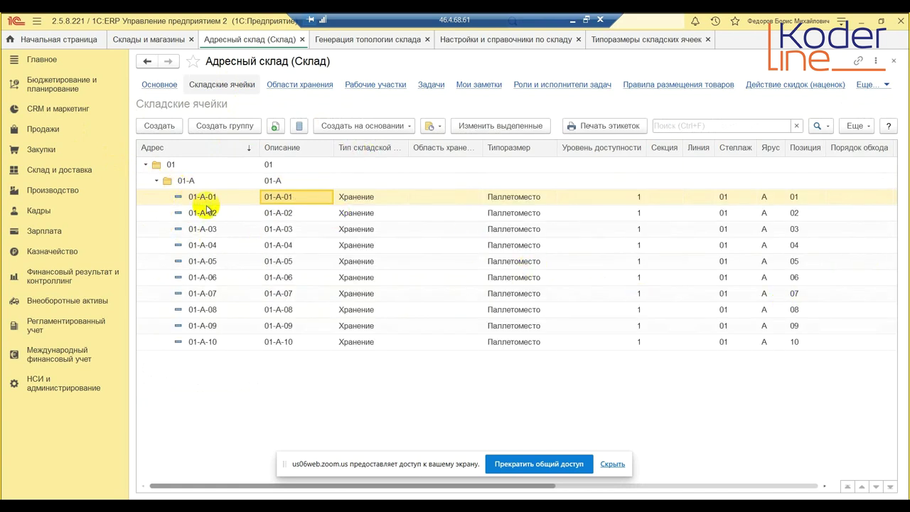
pyautogui.click(145, 164)
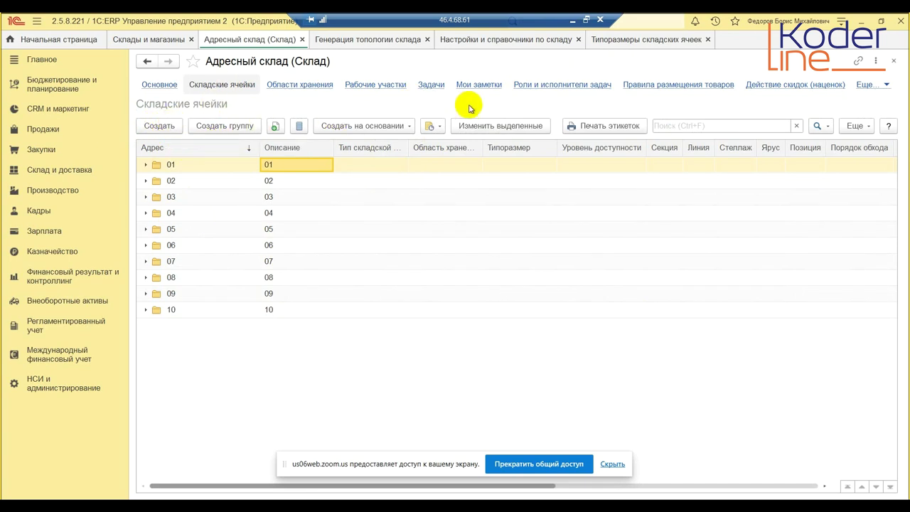
# Step: Check which storage cell types the topology generation offers
pyautogui.click(649, 39)
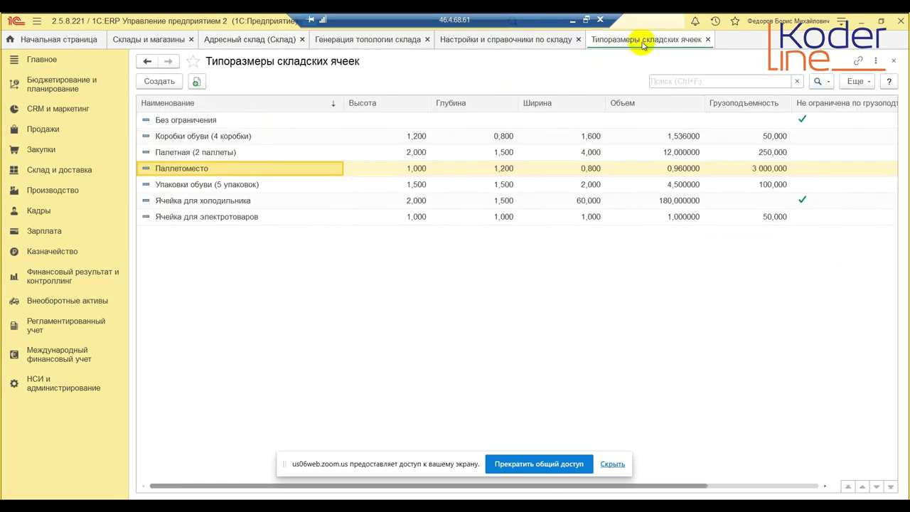
pyautogui.click(390, 43)
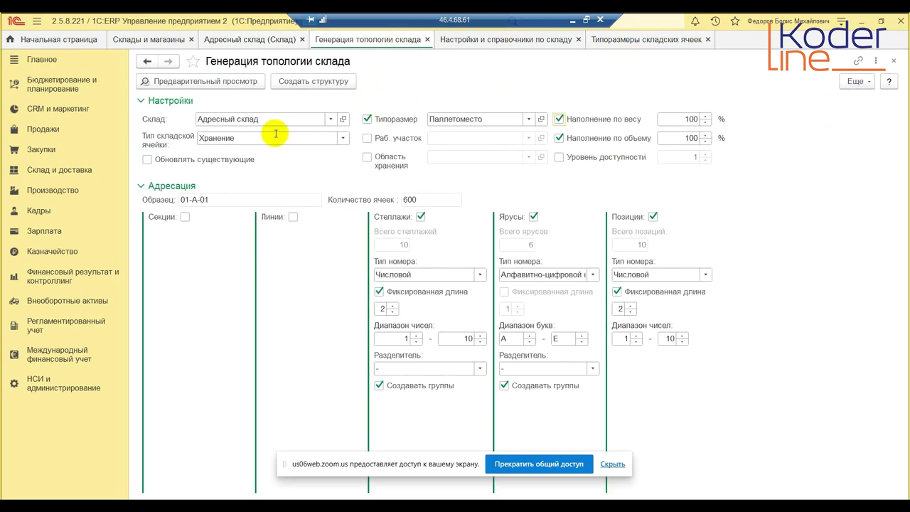
pyautogui.moveTo(171, 145)
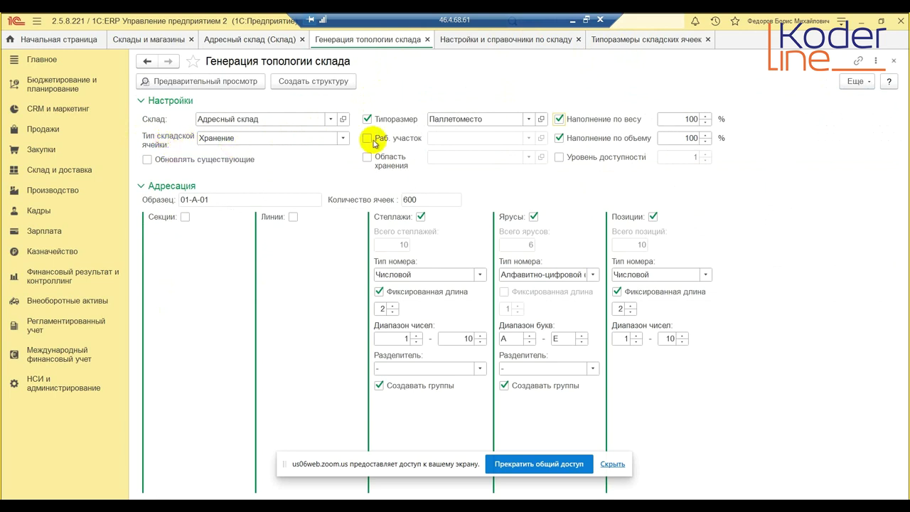
pyautogui.click(344, 138)
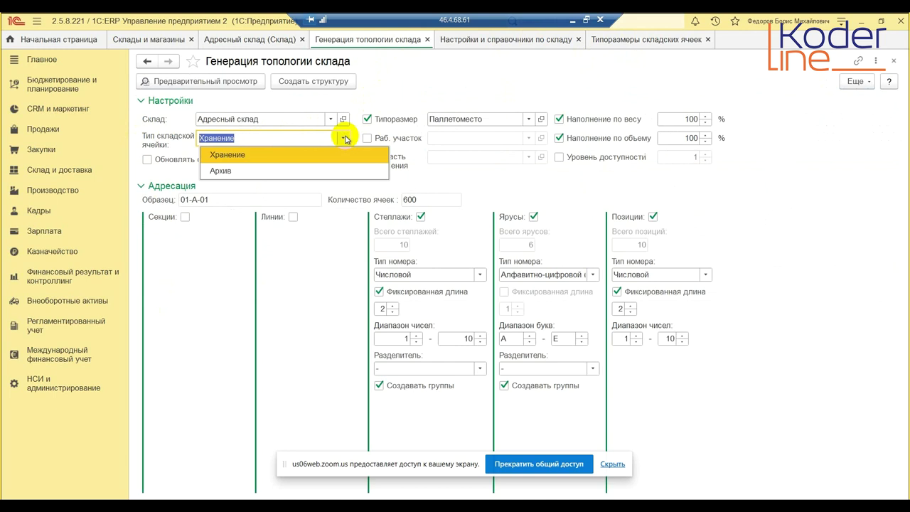
pyautogui.click(400, 96)
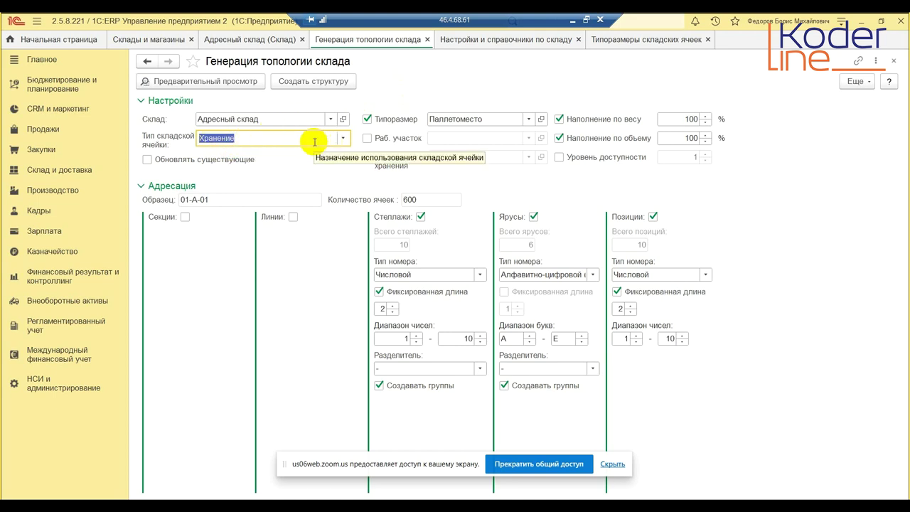
# Step: Start a new storage cell in "Адресный склад" and set its type to Приемка
pyautogui.click(615, 40)
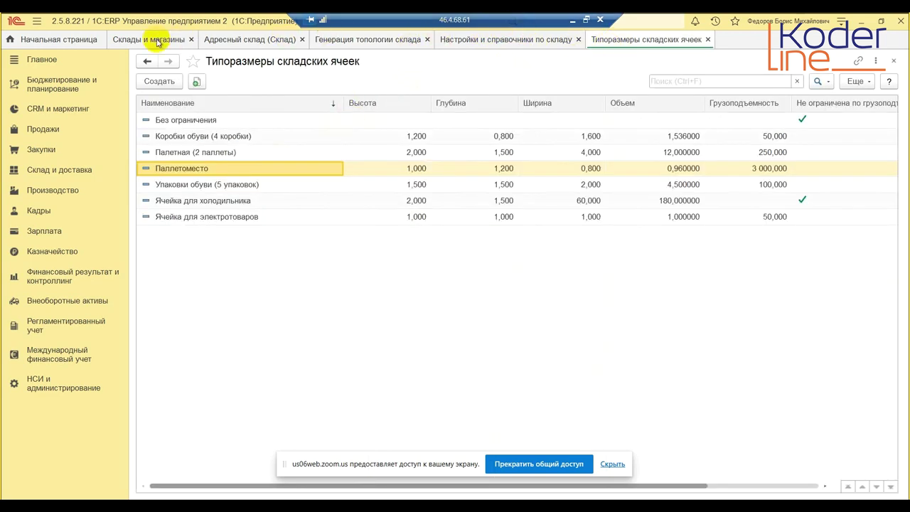
pyautogui.click(244, 41)
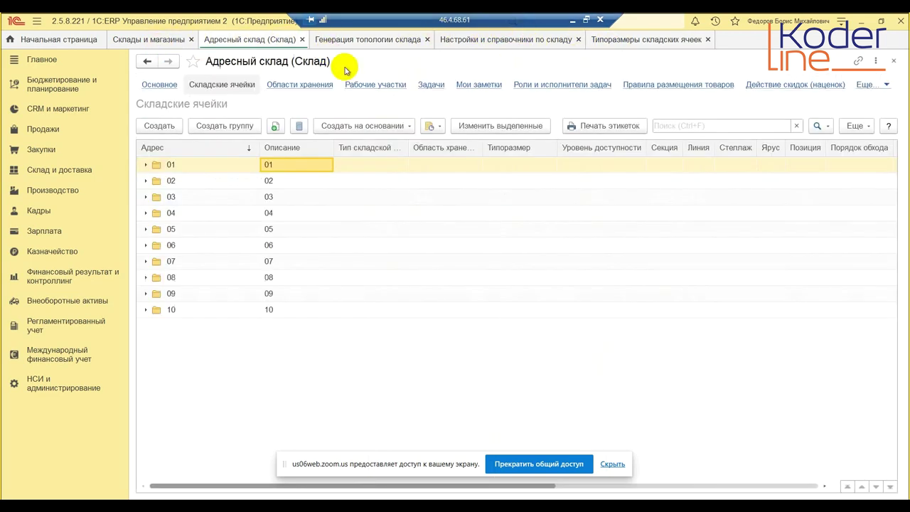
pyautogui.click(158, 126)
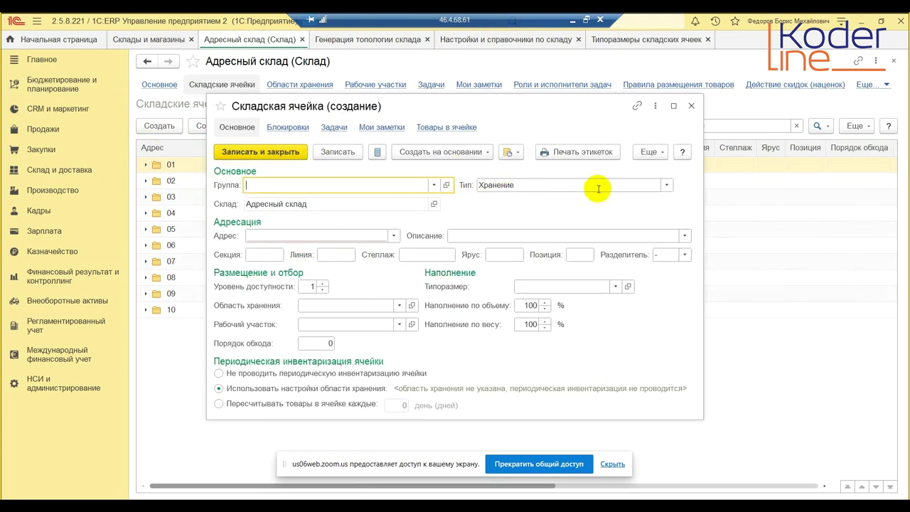
pyautogui.click(625, 185)
pyautogui.click(538, 201)
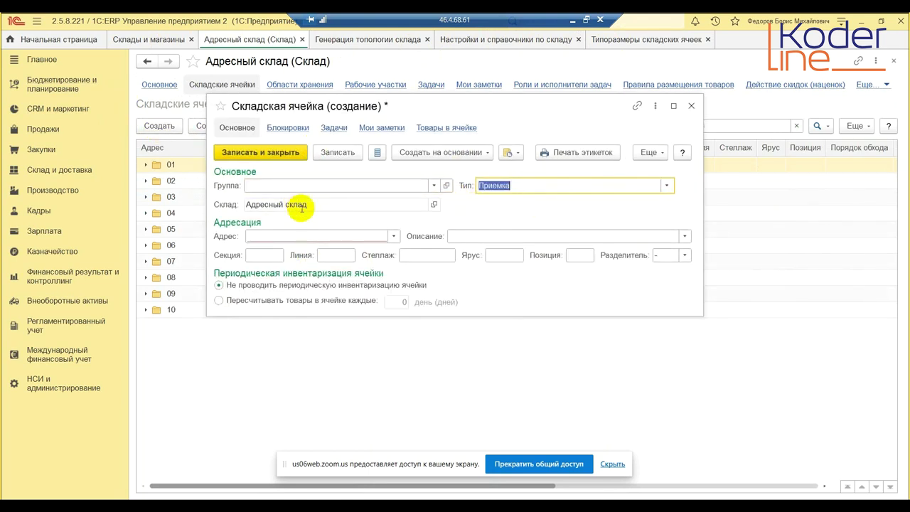
# Step: Give the receiving cell the address and description ПР-01 and save it
pyautogui.click(320, 235)
pyautogui.write('П-')
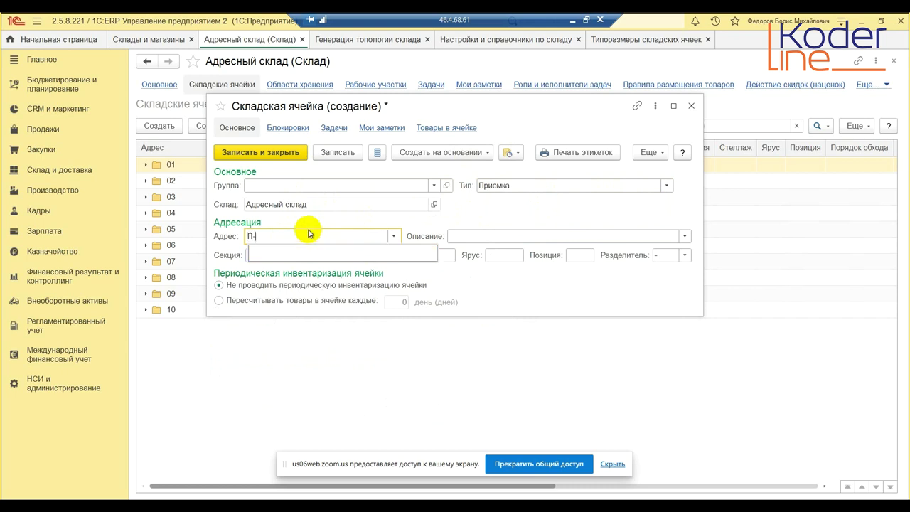
pyautogui.press('BackSpace')
pyautogui.write('Р-01')
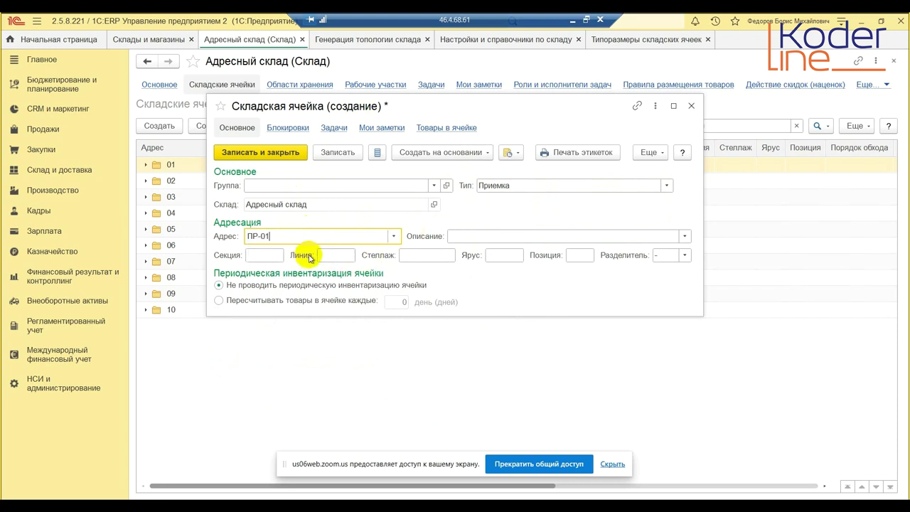
pyautogui.click(473, 236)
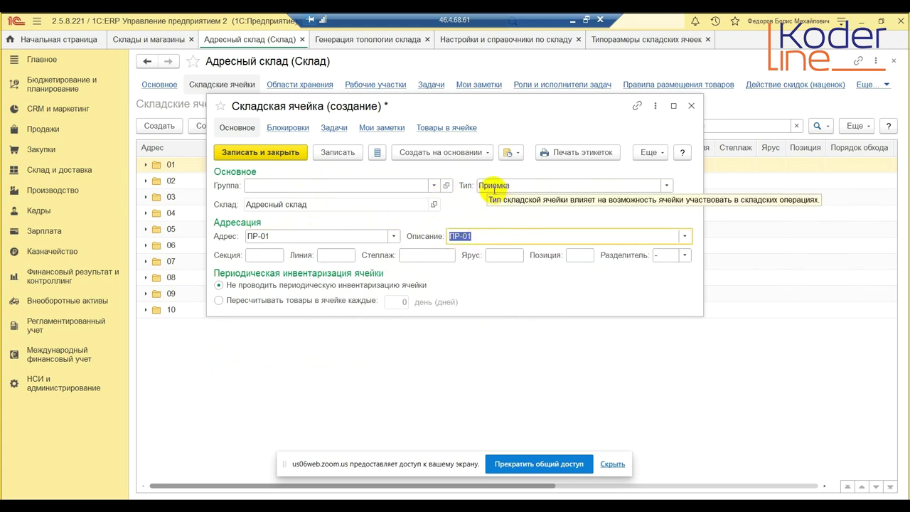
pyautogui.click(252, 152)
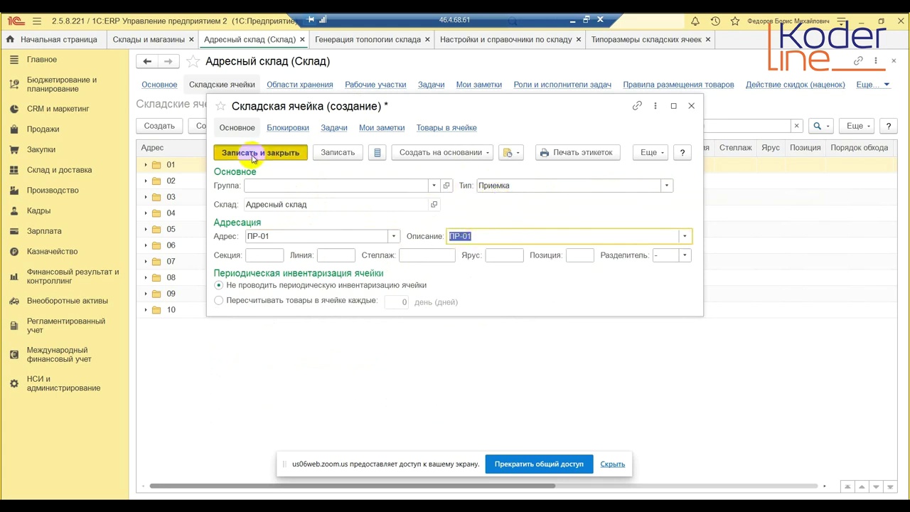
# Step: Copy the receiving cell ПР-01, set the copy's address and description to ПР-02, and save it
pyautogui.rightClick(202, 330)
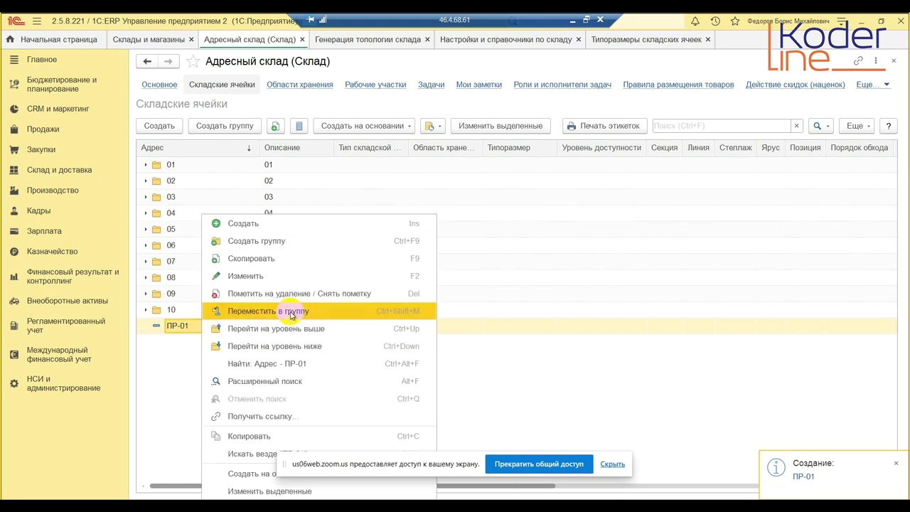
pyautogui.click(275, 259)
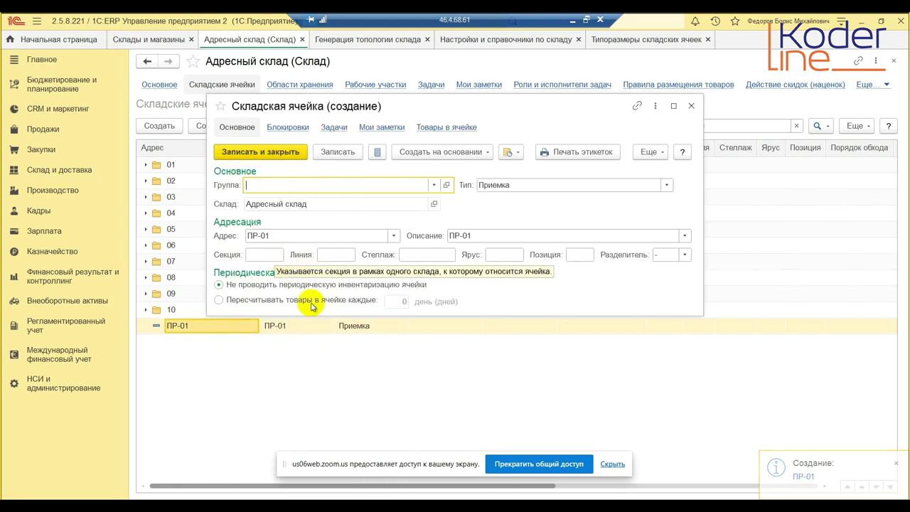
pyautogui.doubleClick(287, 240)
pyautogui.click(287, 240)
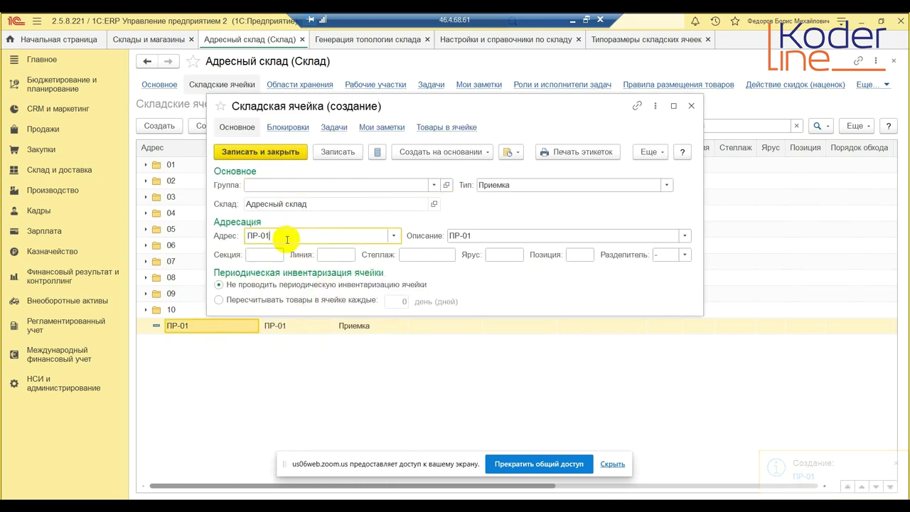
pyautogui.press('BackSpace')
pyautogui.write('2')
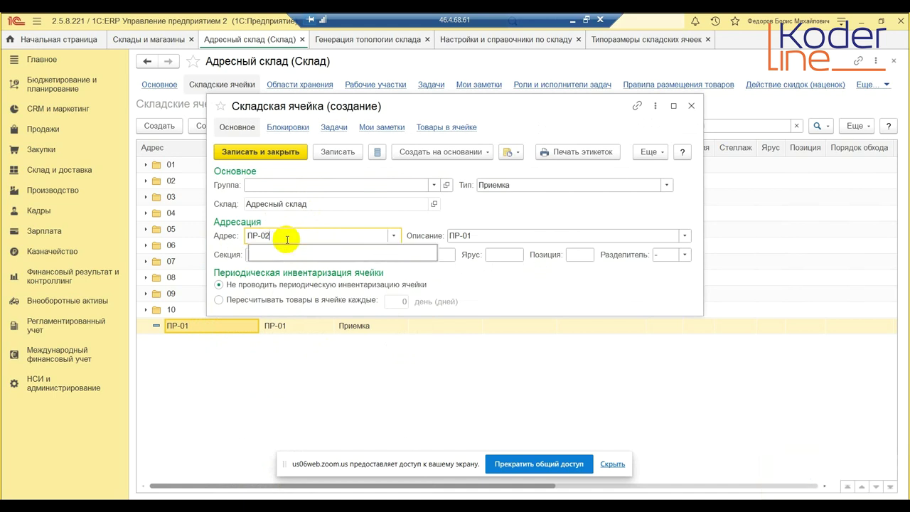
pyautogui.doubleClick(471, 237)
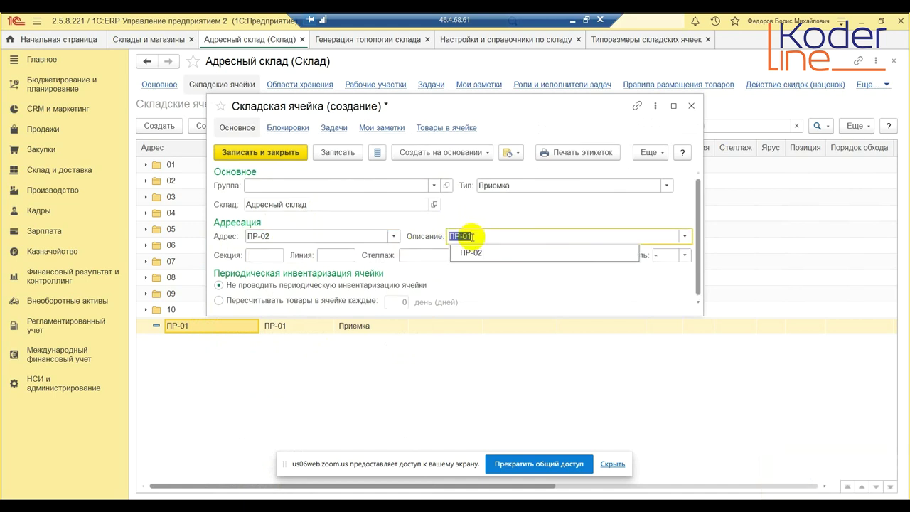
pyautogui.click(469, 253)
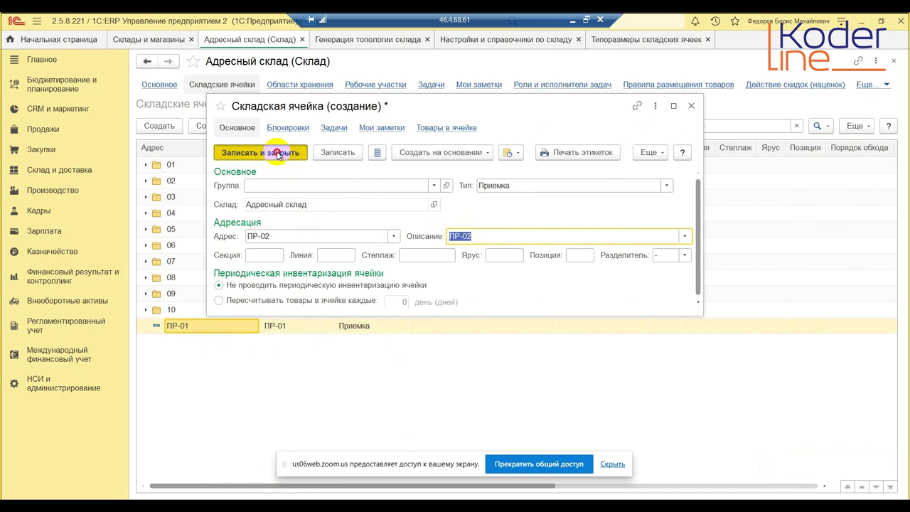
pyautogui.click(278, 153)
# Step: Create a storage cell of type Отгрузка with the address and description ОТ-01 and save it
pyautogui.click(159, 125)
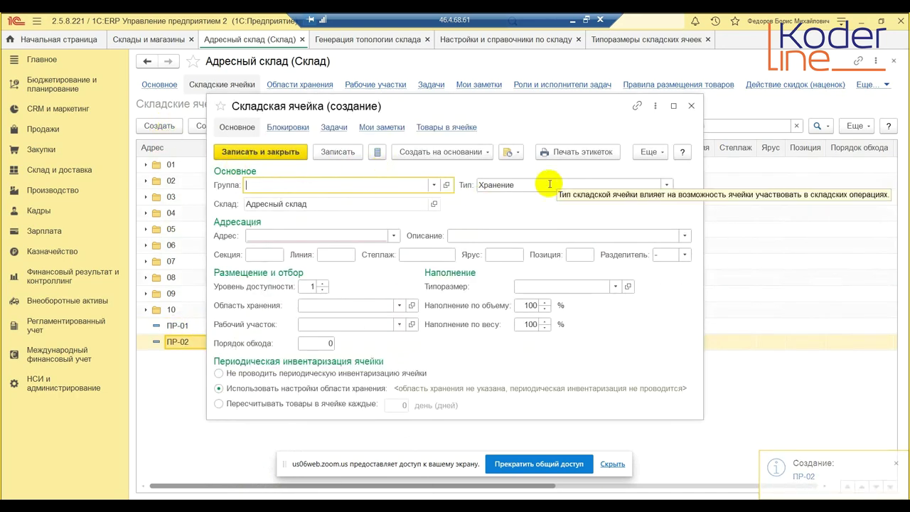
pyautogui.click(550, 184)
pyautogui.click(543, 218)
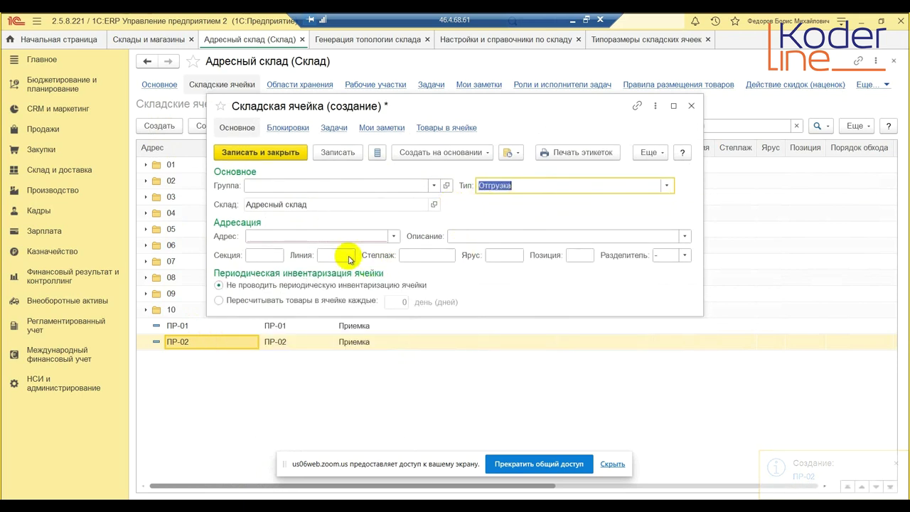
pyautogui.click(292, 235)
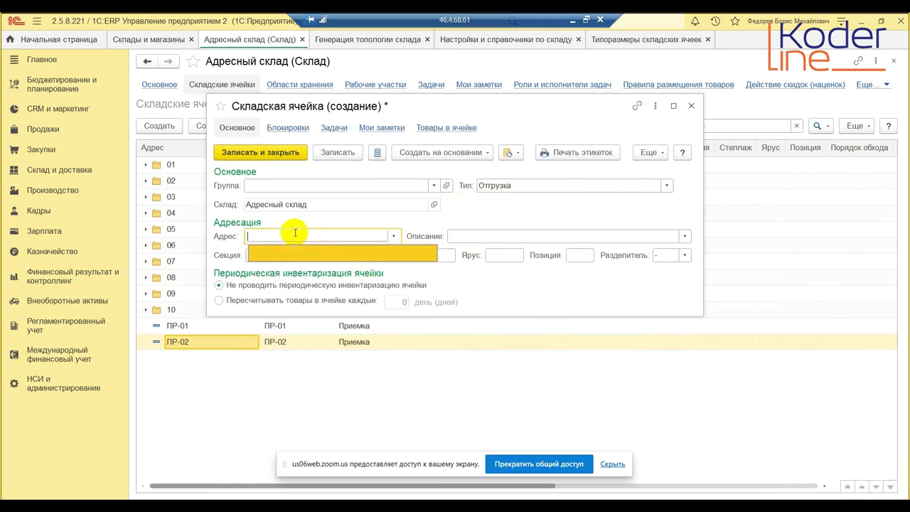
pyautogui.write('ОТ-01')
pyautogui.click(472, 233)
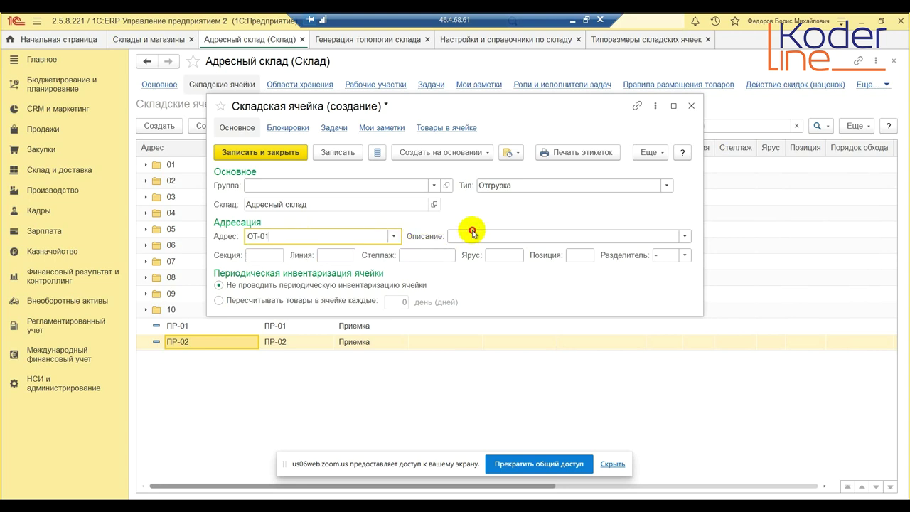
pyautogui.click(260, 151)
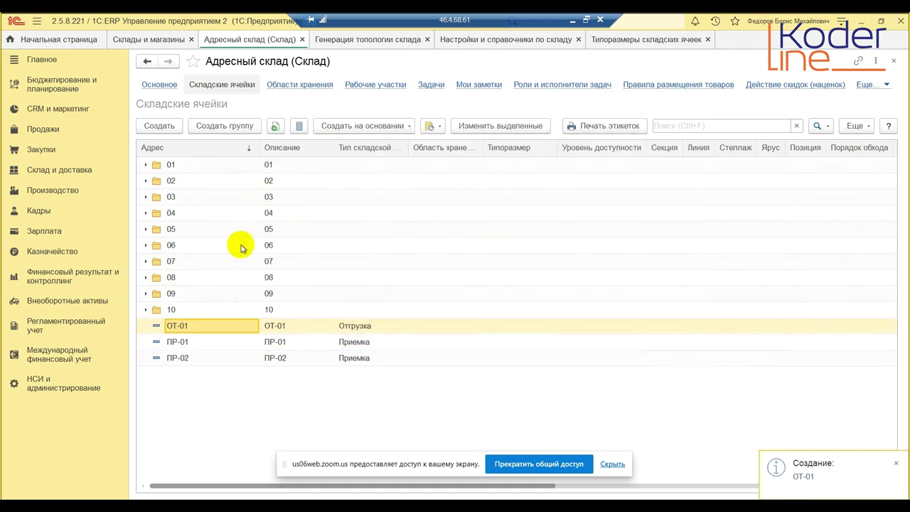
# Step: Copy the shipping cell ОТ-01, set the copy's address and description to ОТ-02, and save it
pyautogui.rightClick(198, 328)
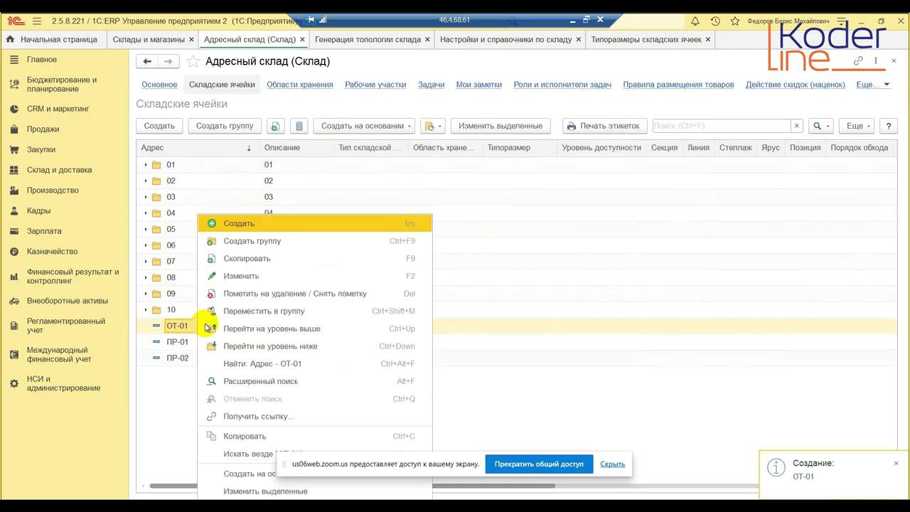
pyautogui.click(287, 259)
pyautogui.click(280, 235)
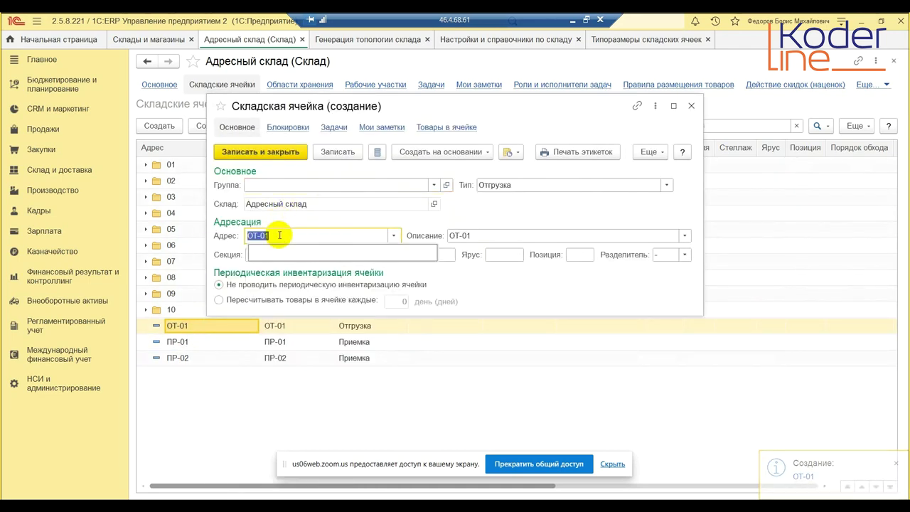
pyautogui.click(280, 235)
pyautogui.press('BackSpace')
pyautogui.write('2')
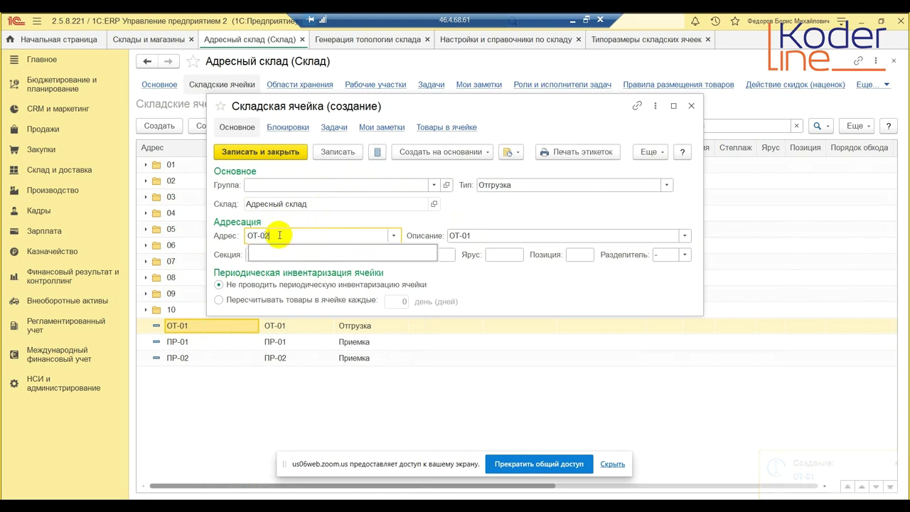
pyautogui.click(476, 236)
pyautogui.click(473, 251)
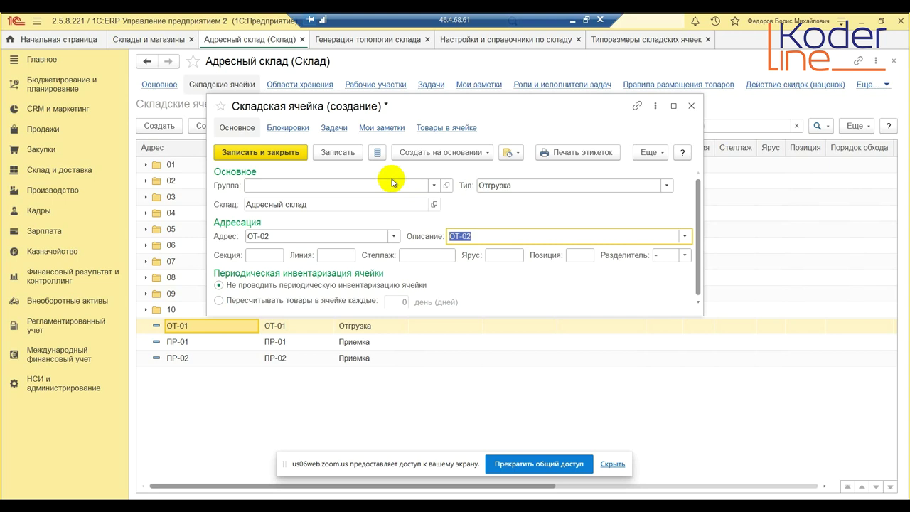
pyautogui.click(259, 160)
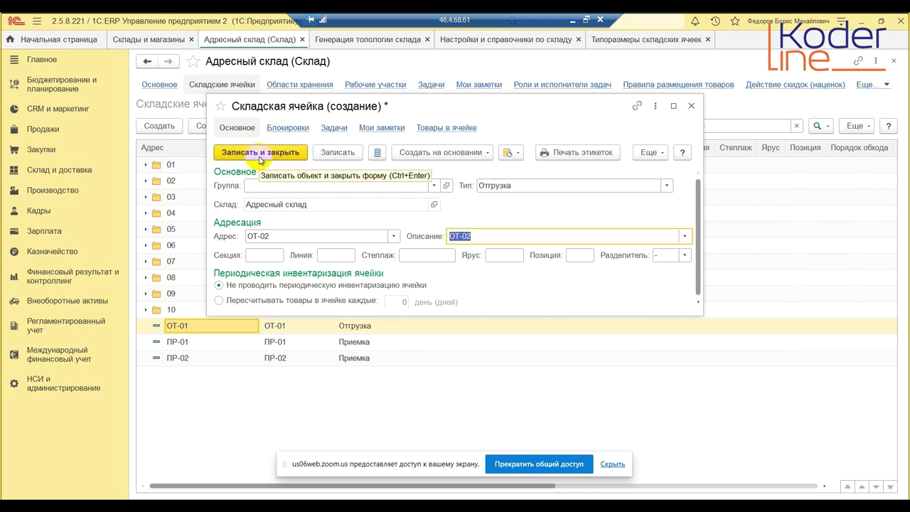
pyautogui.click(260, 159)
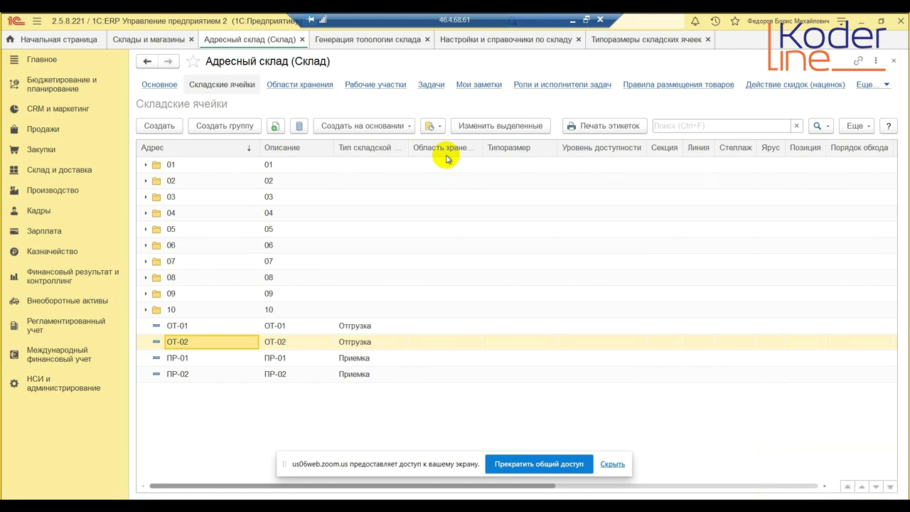
pyautogui.click(573, 21)
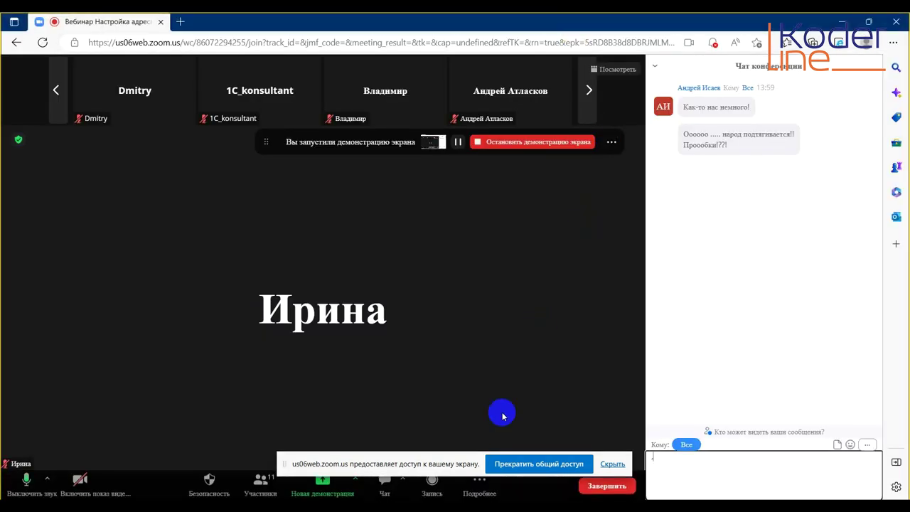
pyautogui.hotkey('alt', 'Tab')
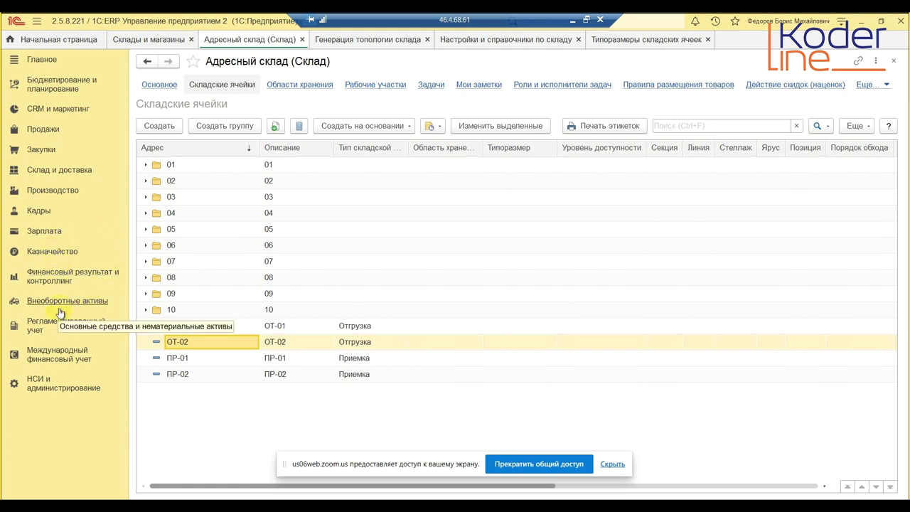
# Step: Open the Номенклатура list and start a new item as a copy of Товар 004
pyautogui.click(39, 383)
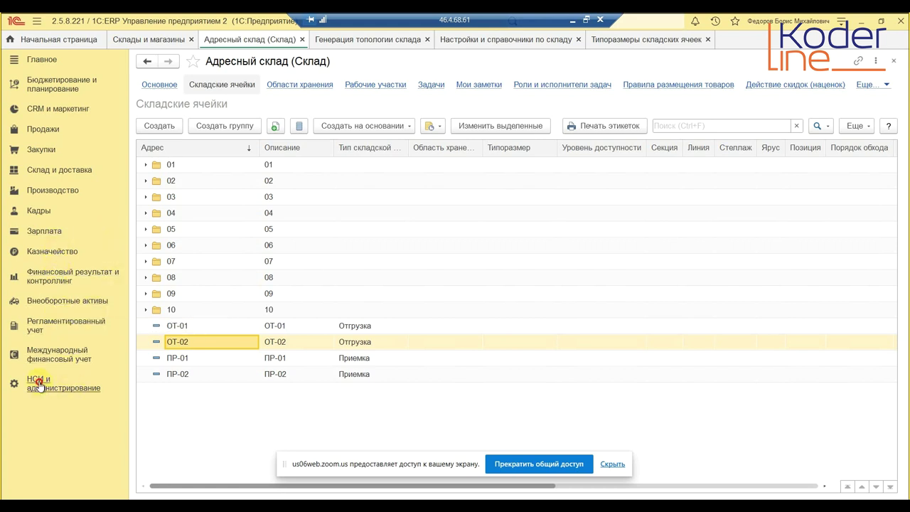
pyautogui.click(187, 168)
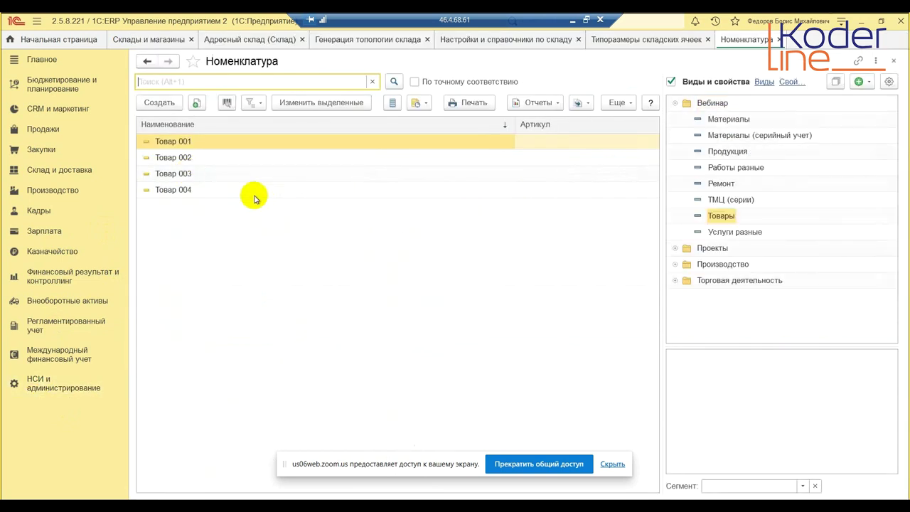
pyautogui.rightClick(175, 190)
pyautogui.click(219, 220)
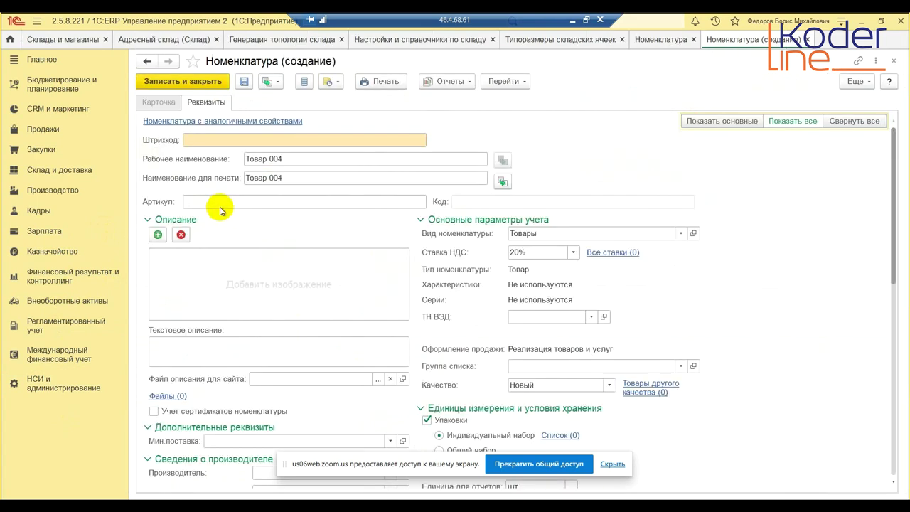
# Step: Set the new item's working name to "Товар на АС" and carry it over to its print name
pyautogui.tripleClick(271, 158)
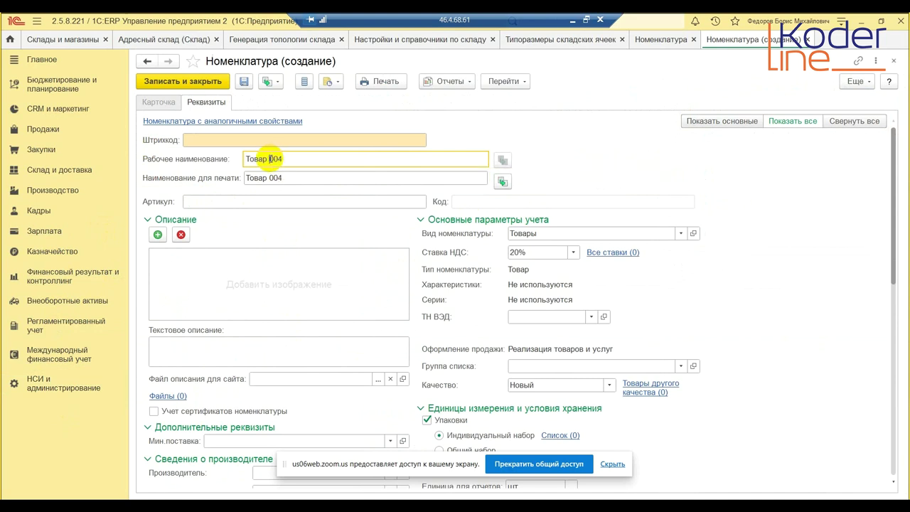
pyautogui.moveTo(274, 157); pyautogui.dragTo(317, 154)
pyautogui.write('на ')
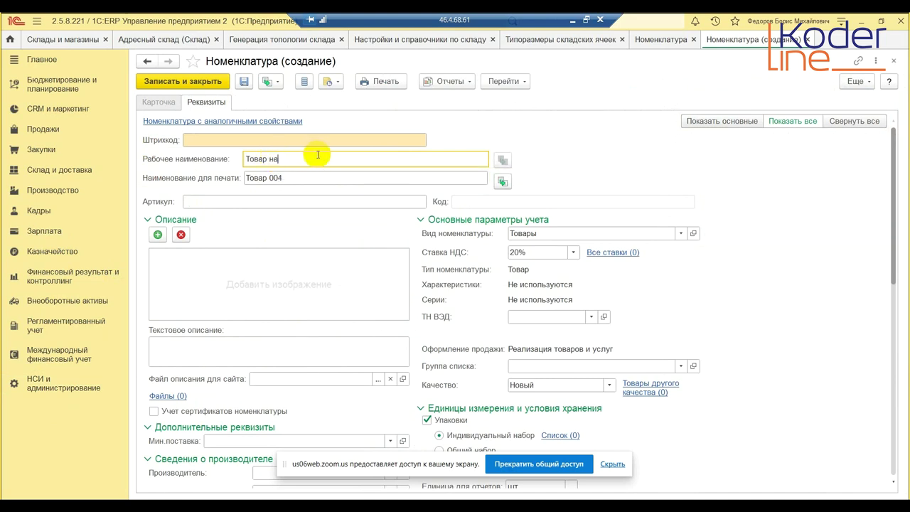
pyautogui.write('АС')
pyautogui.click(503, 182)
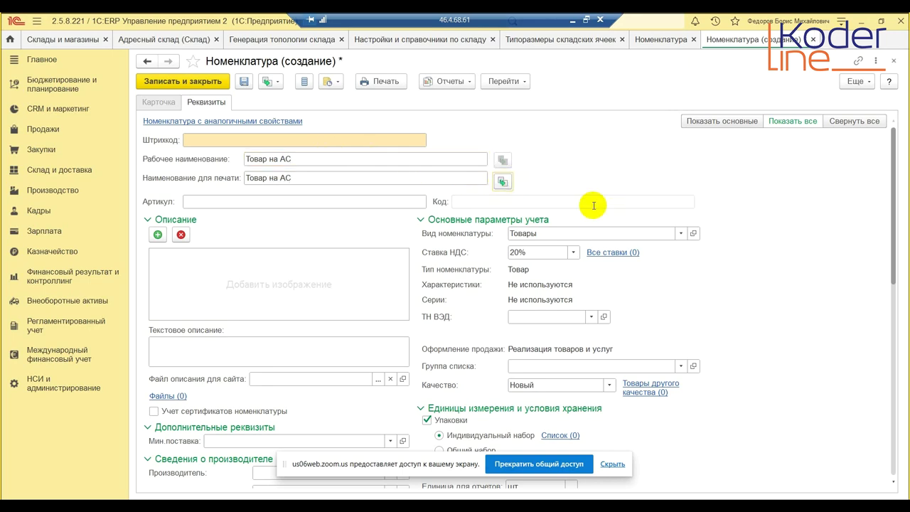
# Step: Start creating a new warehouse group from the item's Складская группа selection
pyautogui.scroll(-3, 384, 309)
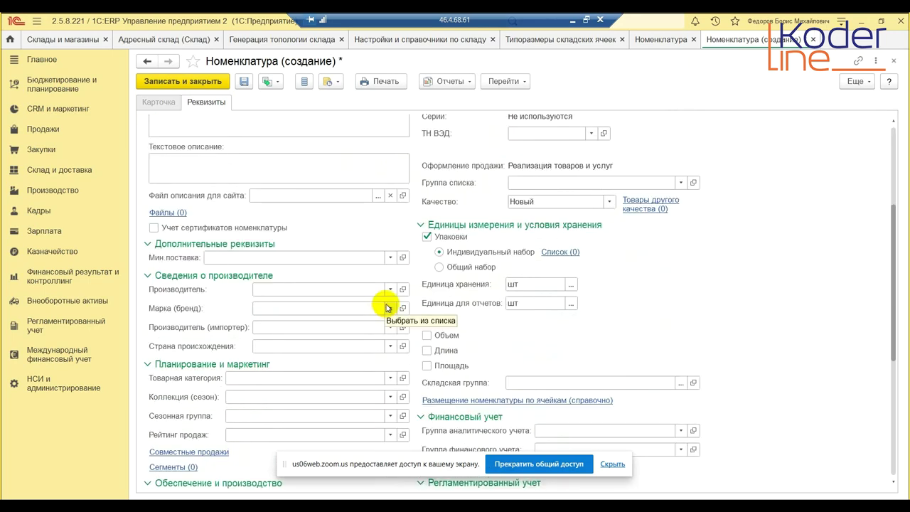
pyautogui.scroll(-3, 387, 307)
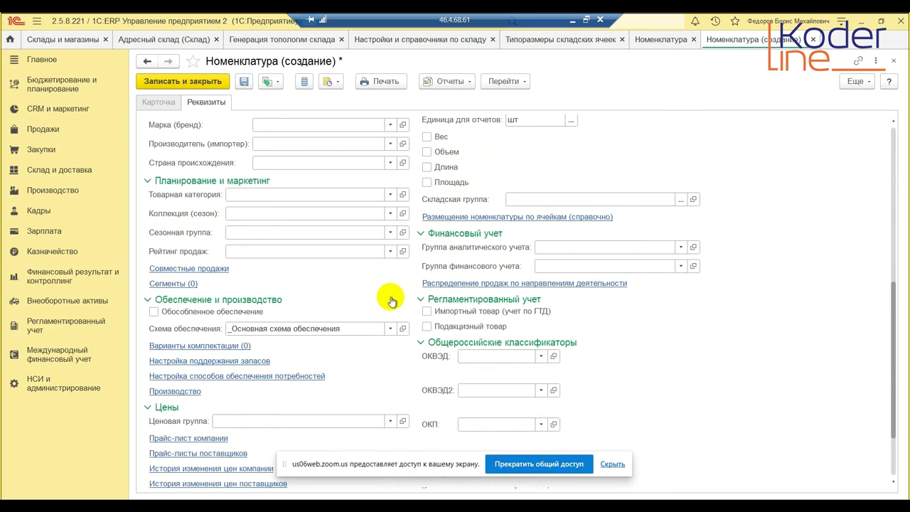
pyautogui.scroll(-3, 393, 300)
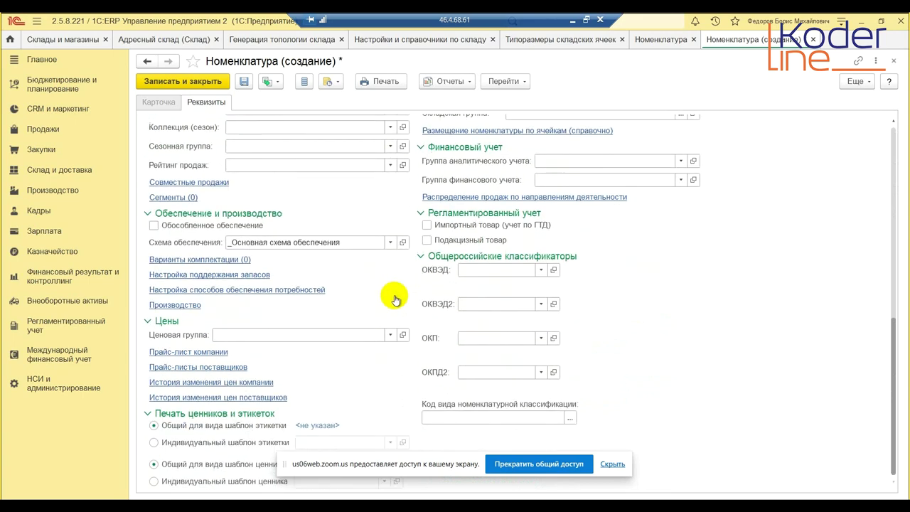
pyautogui.scroll(1, 395, 300)
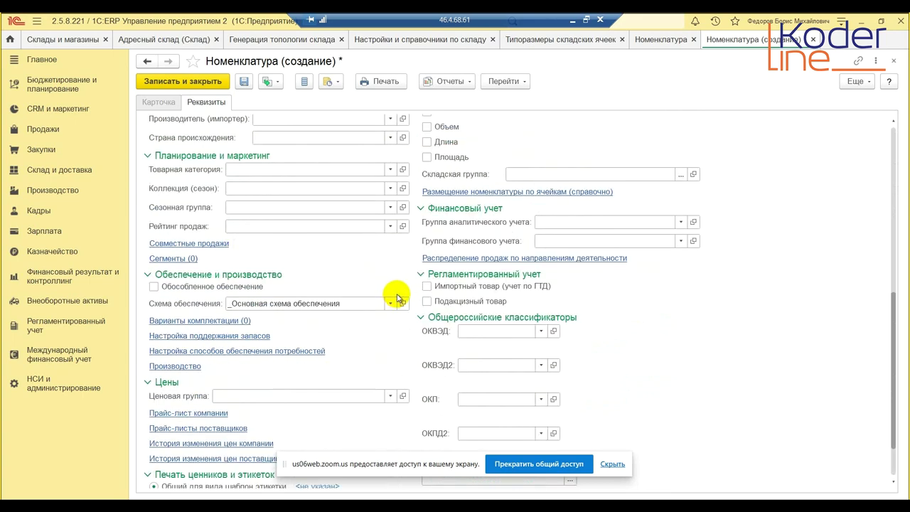
pyautogui.scroll(2, 398, 298)
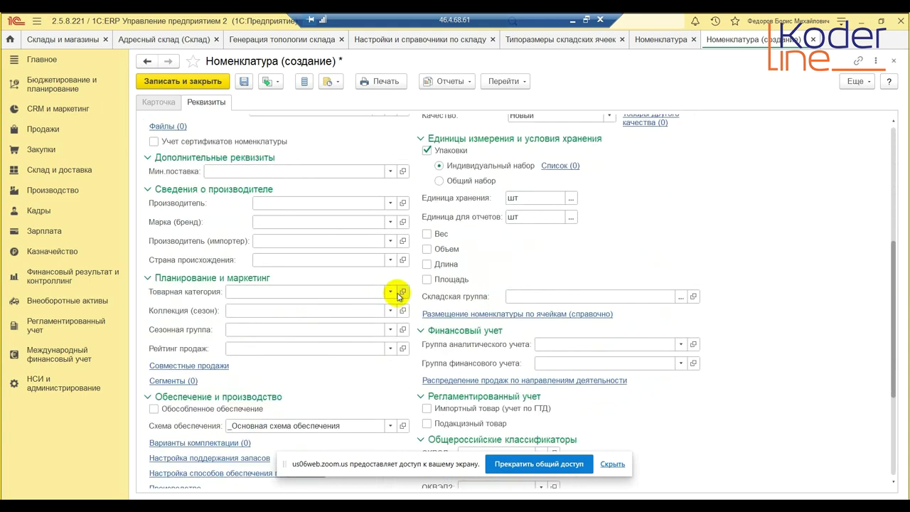
pyautogui.moveTo(623, 294)
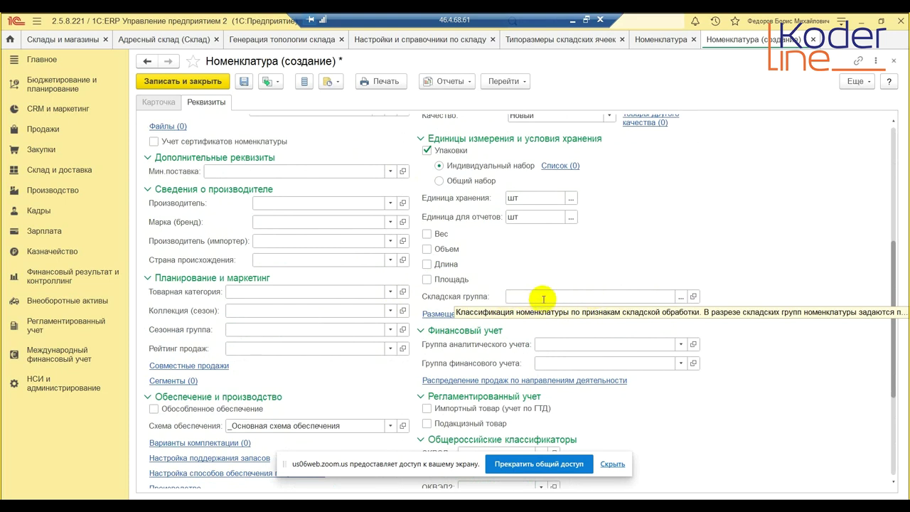
pyautogui.click(681, 297)
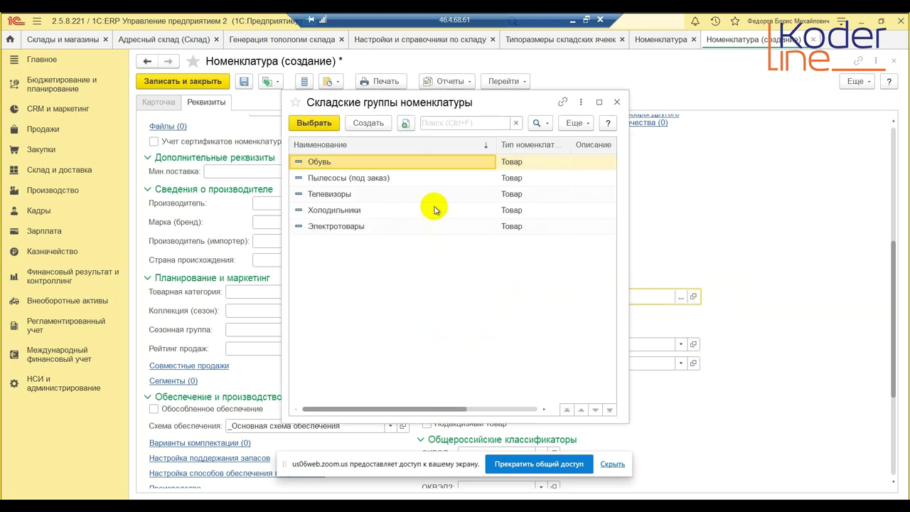
pyautogui.click(359, 121)
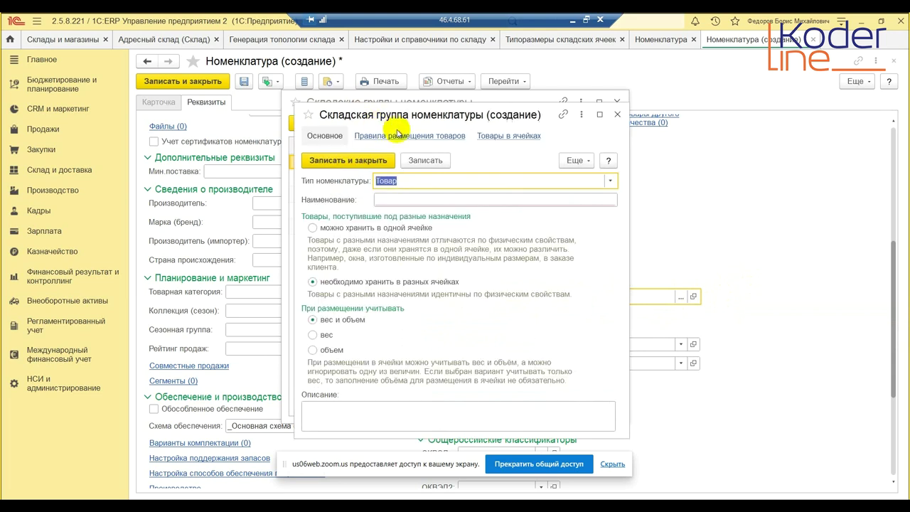
pyautogui.write('Тестовая')
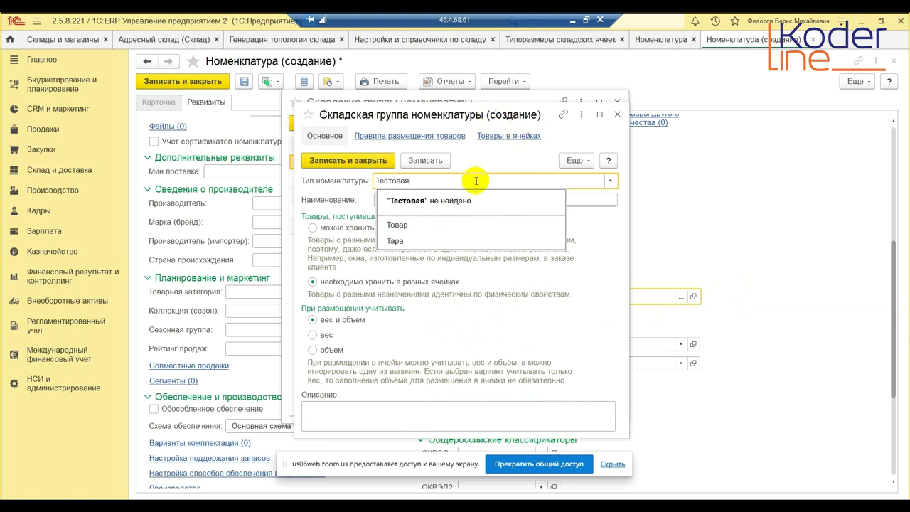
pyautogui.click(611, 182)
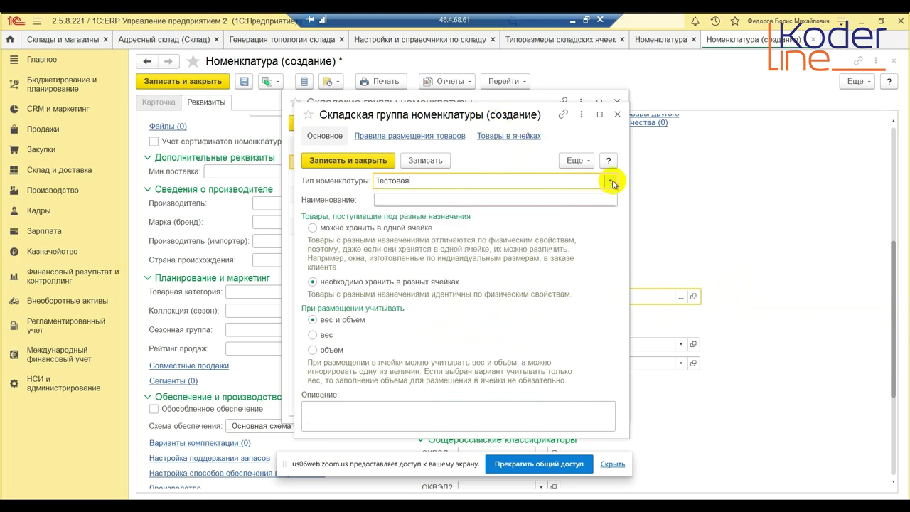
pyautogui.click(613, 183)
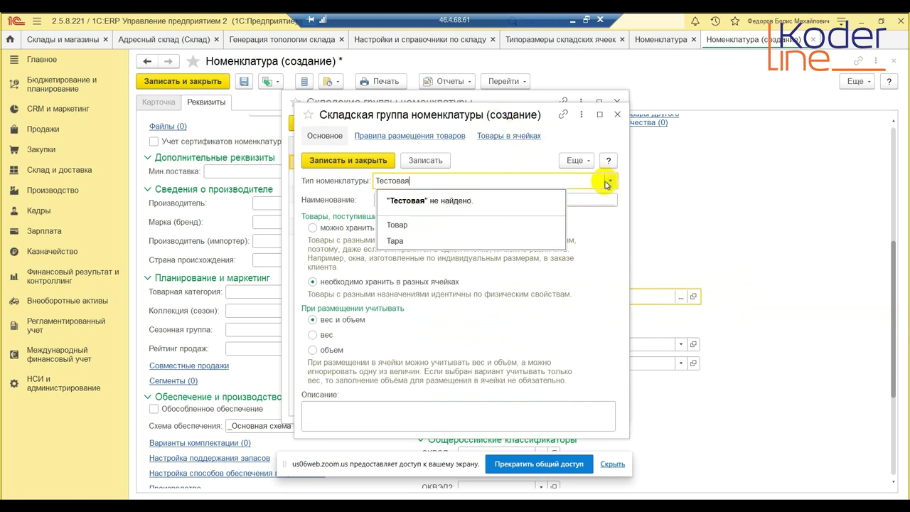
pyautogui.click(540, 186)
pyautogui.doubleClick(443, 182)
# Step: Name the new warehouse group "Тестовая складская группа" and save it
pyautogui.click(467, 199)
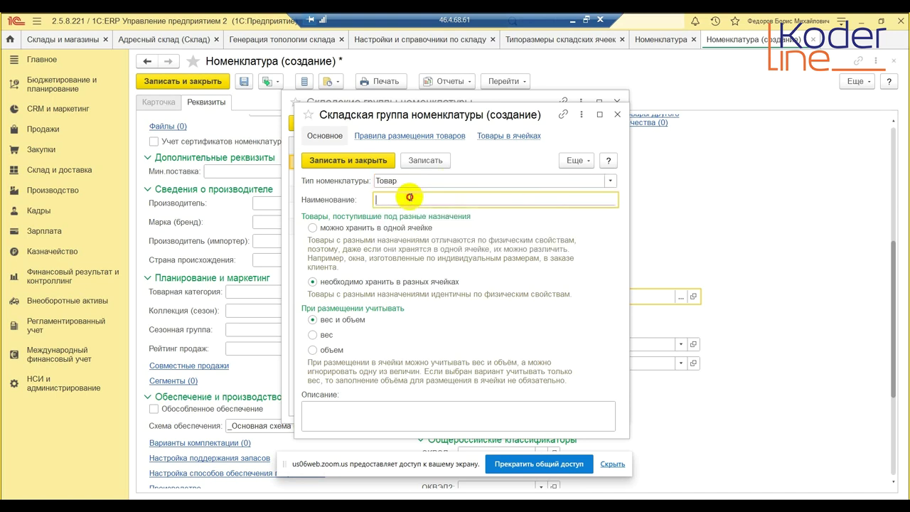
pyautogui.write('Тестовая')
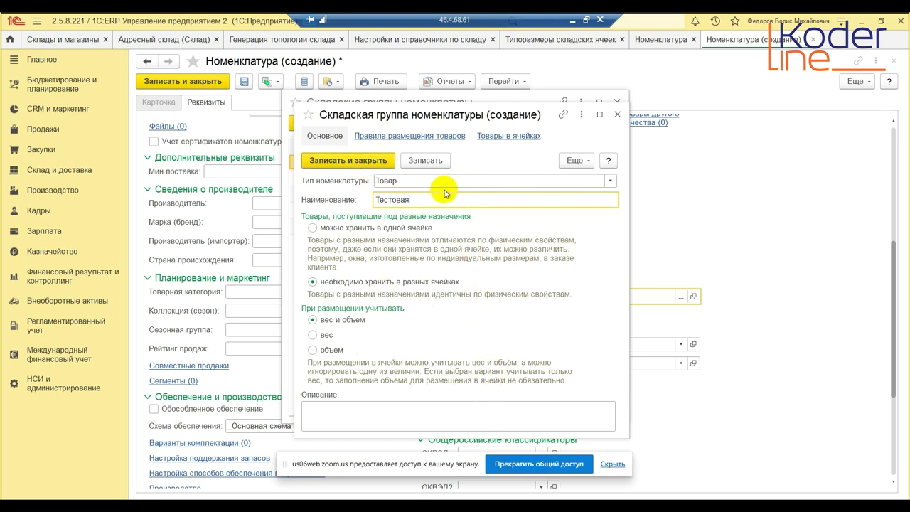
pyautogui.write('складская группа')
pyautogui.click(348, 159)
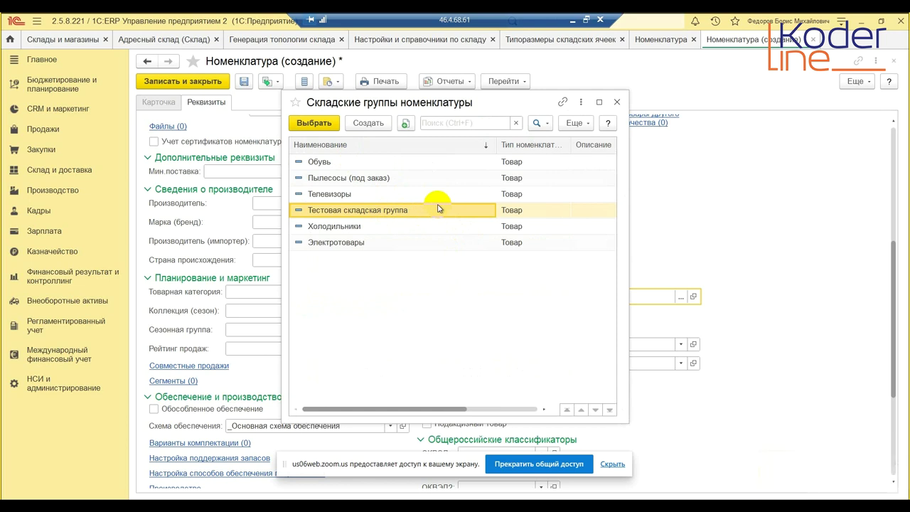
# Step: Assign "Тестовая складская группа" to the item and save the item without copying individual packagings from Товар 004
pyautogui.click(438, 208)
pyautogui.doubleClick(416, 210)
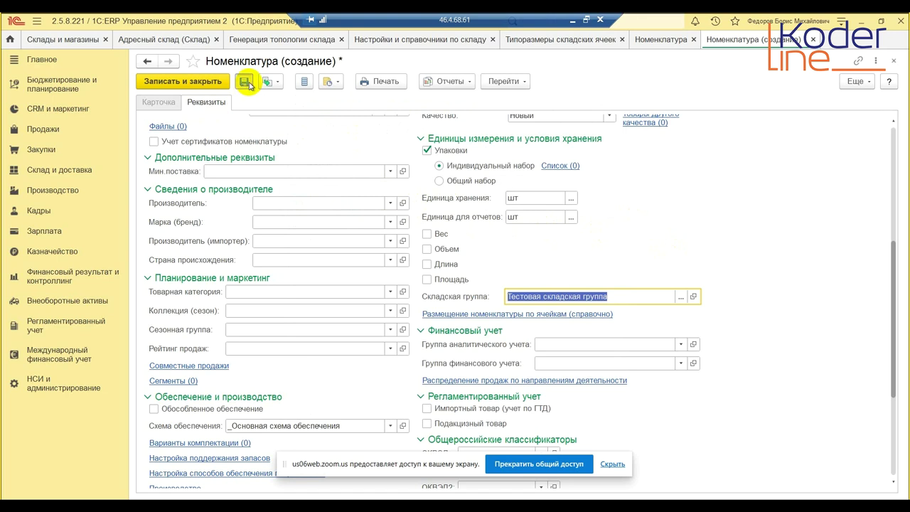
pyautogui.click(245, 82)
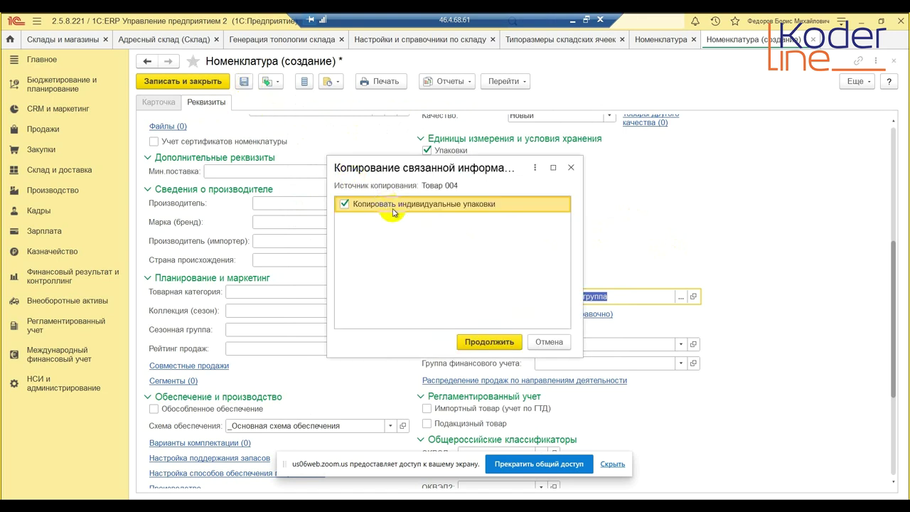
pyautogui.click(344, 204)
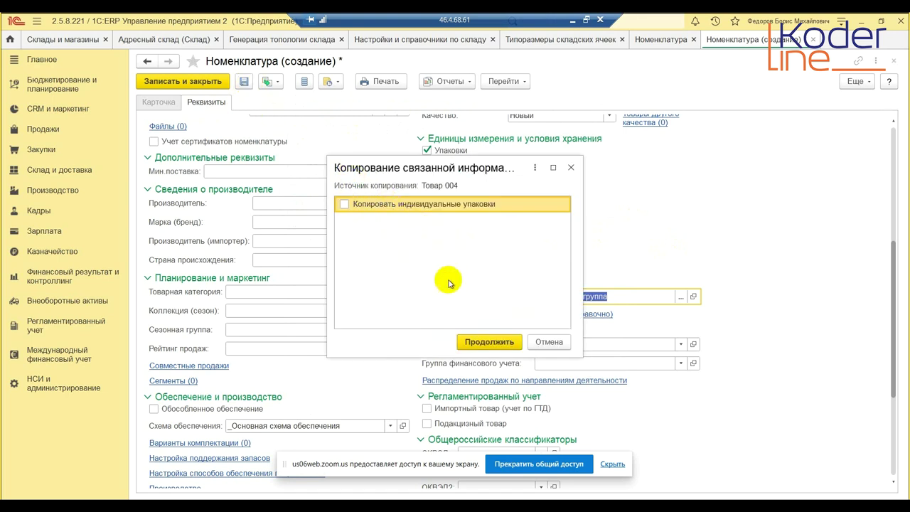
pyautogui.click(480, 344)
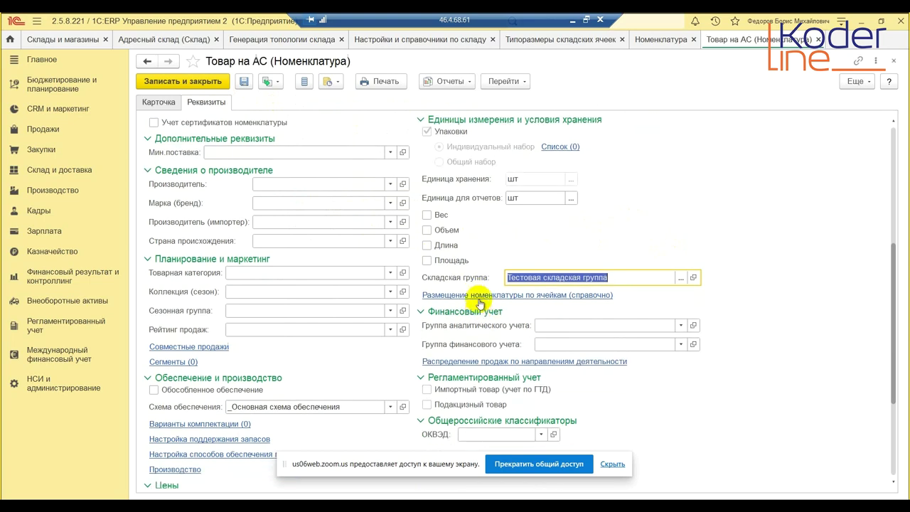
# Step: Open the individual packaging list of the item "Товар на АС"
pyautogui.scroll(3, 487, 223)
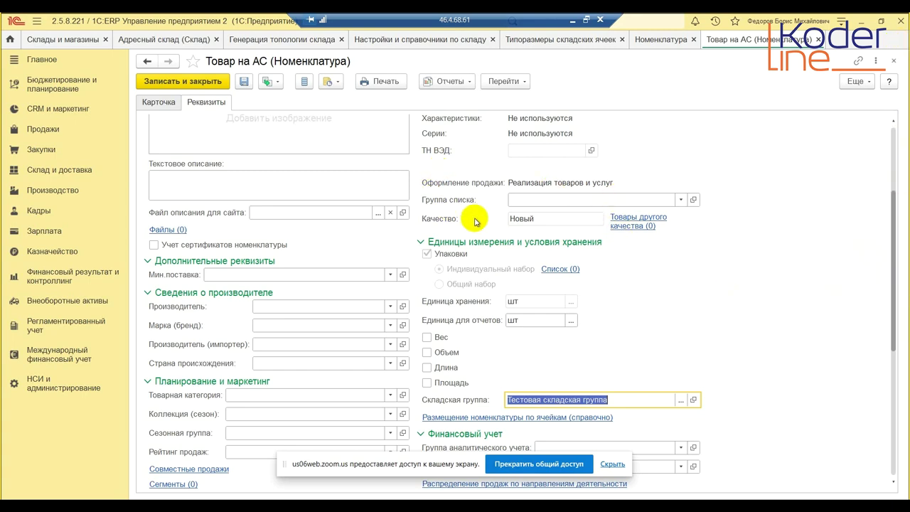
pyautogui.scroll(5, 475, 222)
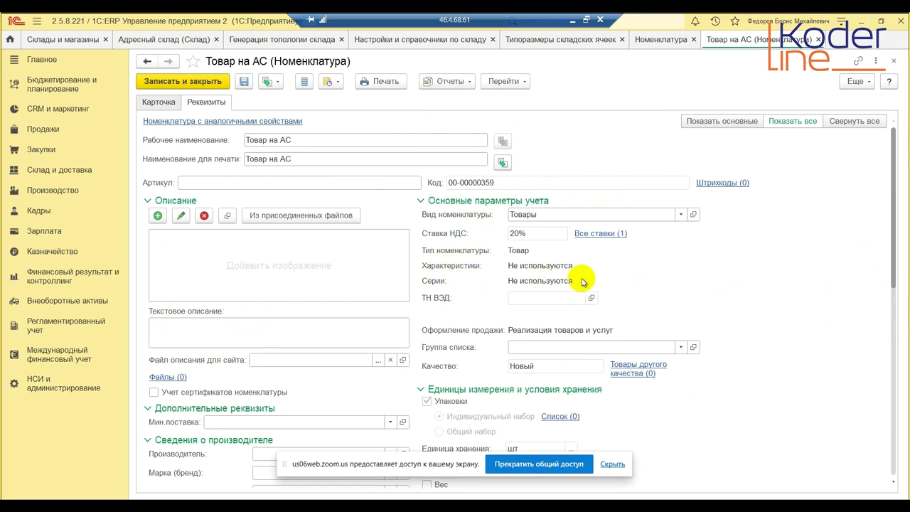
pyautogui.scroll(-4, 573, 292)
pyautogui.click(566, 295)
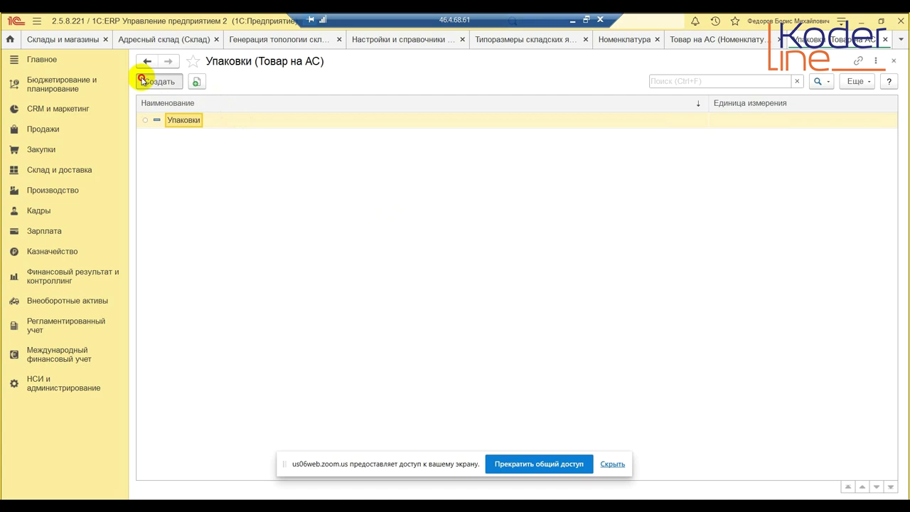
# Step: Start a new packaging for "Товар на АС" with the classifier unit шт, consisting of 1 шт
pyautogui.click(142, 80)
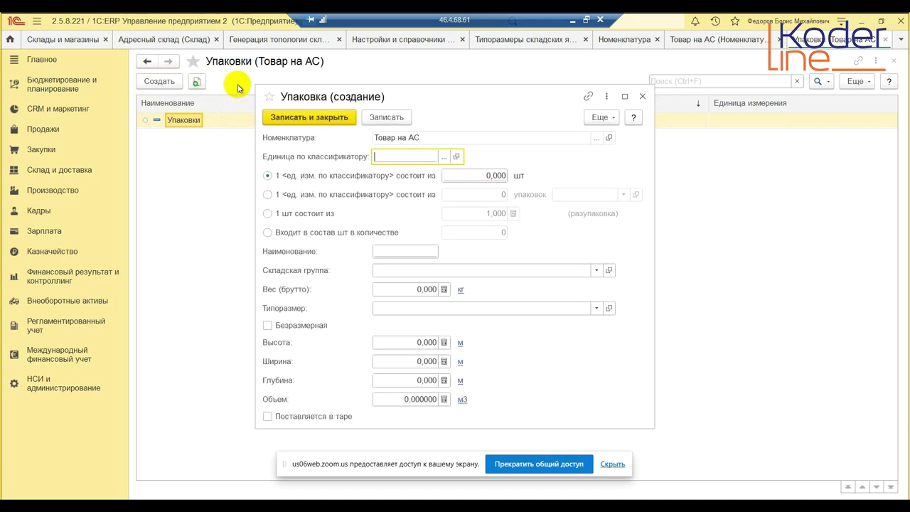
pyautogui.click(445, 157)
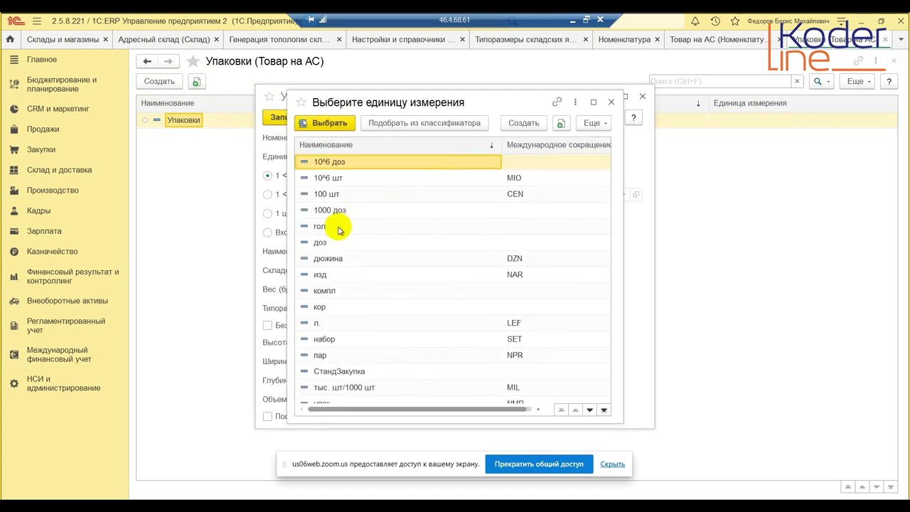
pyautogui.scroll(-2, 331, 309)
pyautogui.click(320, 371)
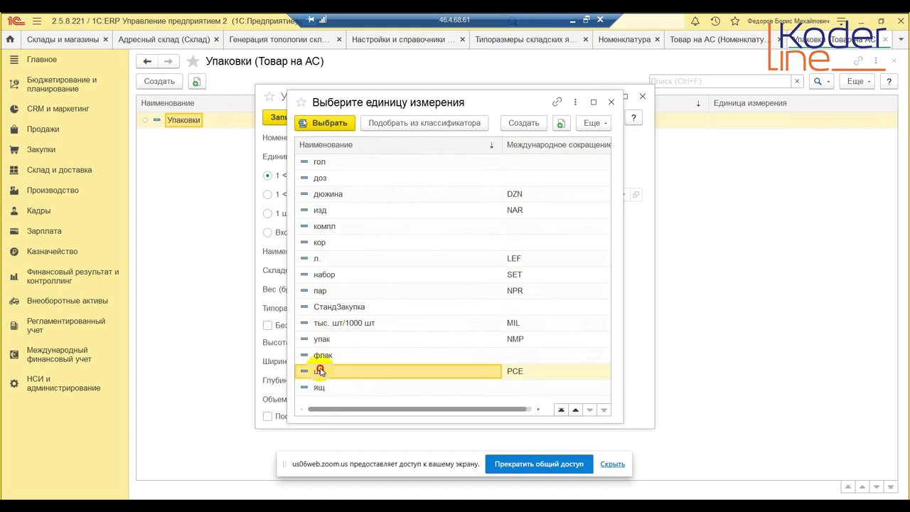
pyautogui.doubleClick(320, 370)
pyautogui.click(448, 178)
pyautogui.write('1')
# Step: Set the gross weight of the new шт packaging to 25 kg
pyautogui.click(455, 270)
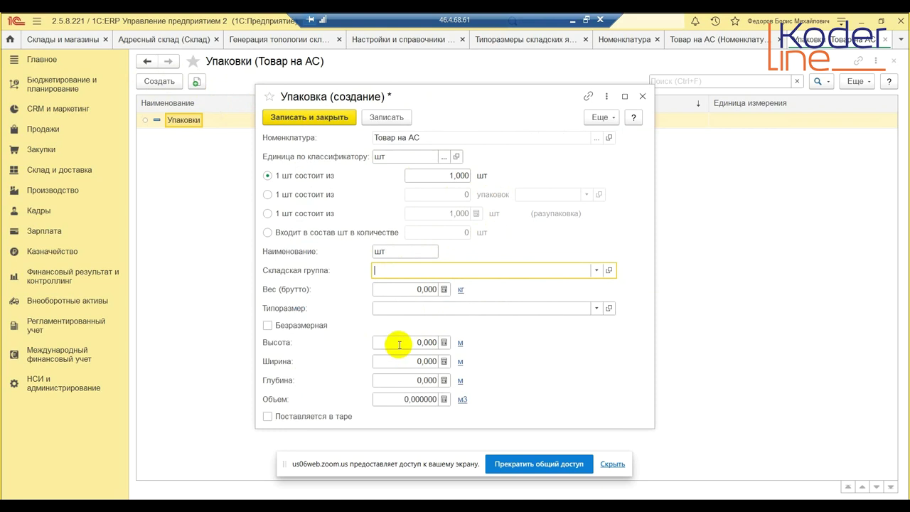
pyautogui.click(418, 289)
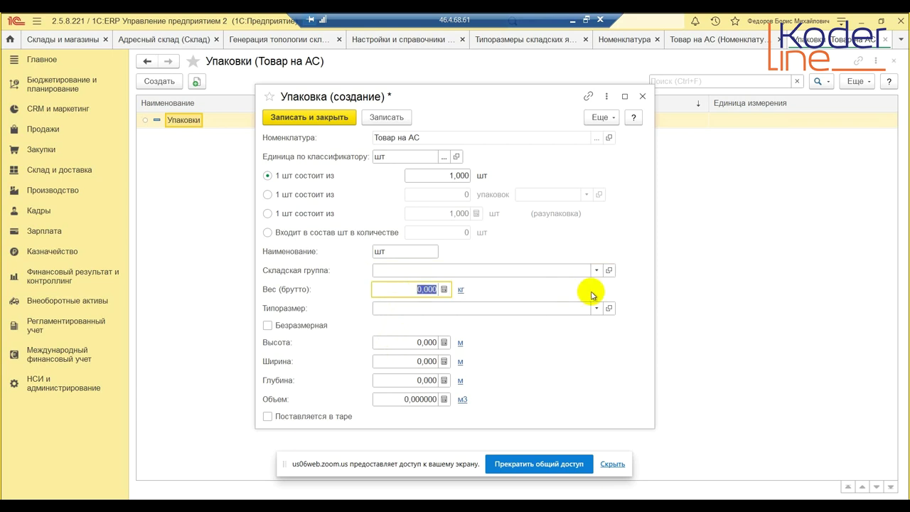
pyautogui.write('25')
pyautogui.click(423, 309)
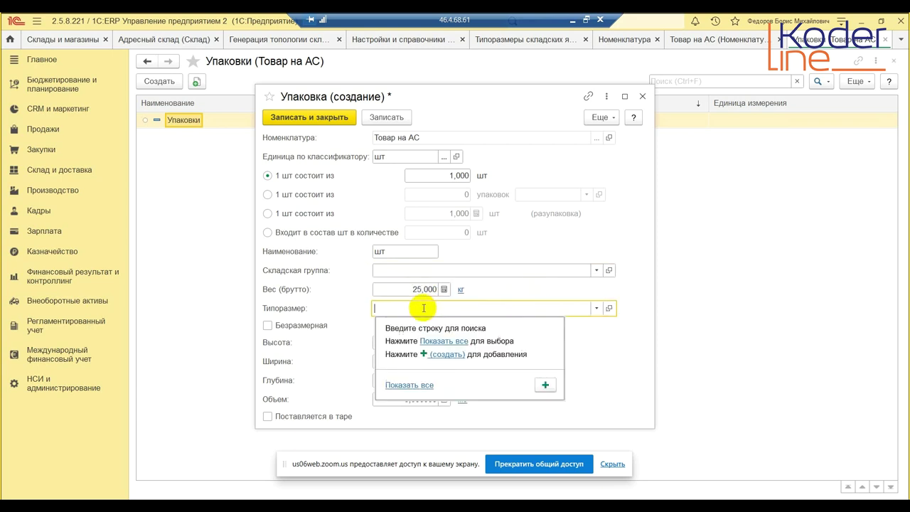
pyautogui.click(630, 361)
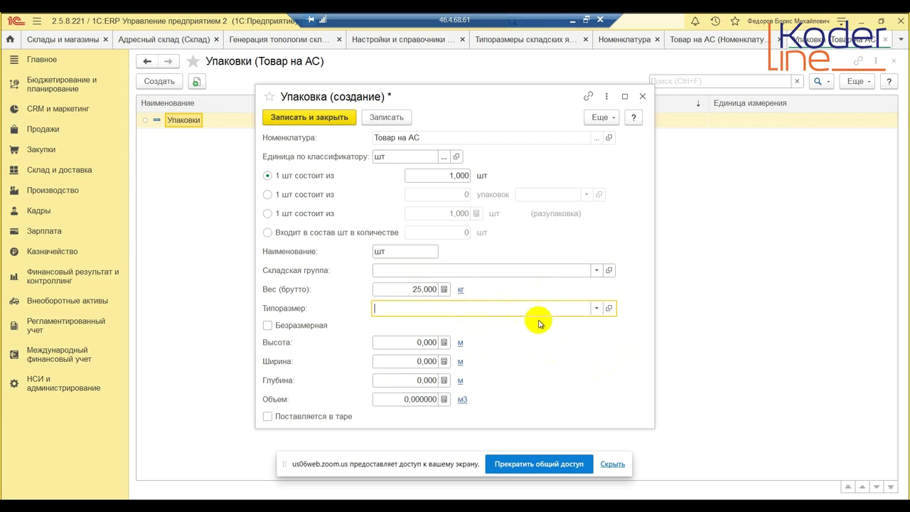
# Step: Start a new packaging size type from the packaging's Типоразмер selection and name it "Типоразмер 1"
pyautogui.click(596, 309)
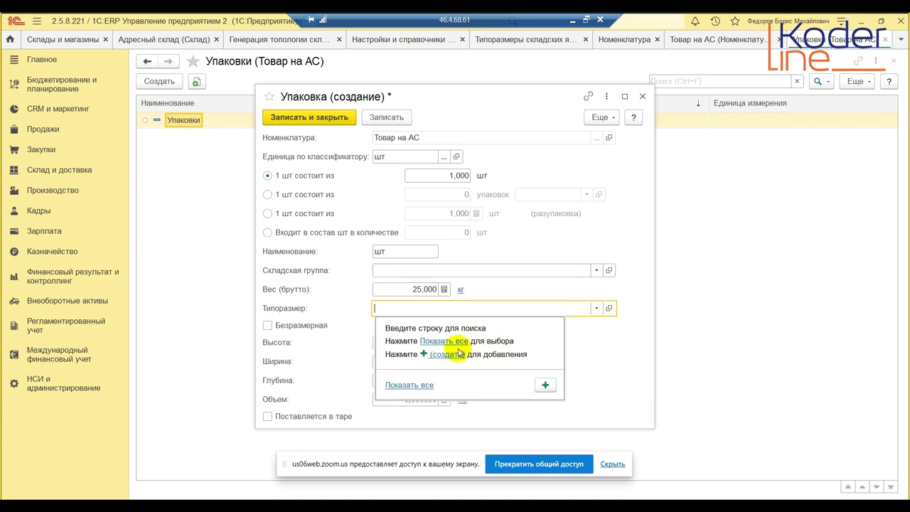
pyautogui.click(449, 341)
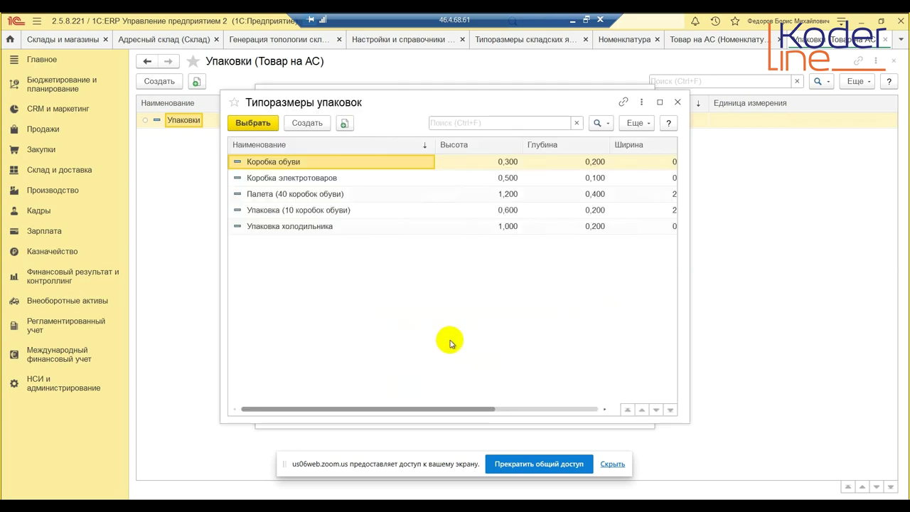
pyautogui.click(307, 123)
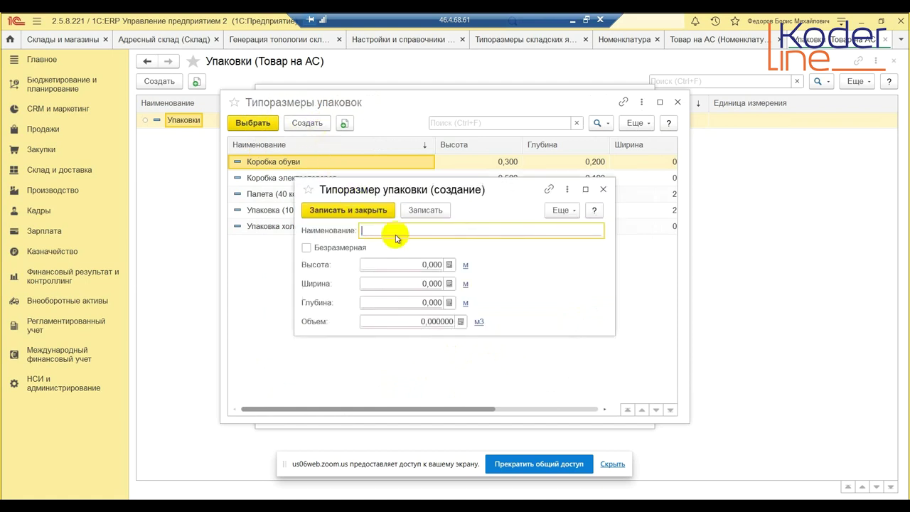
pyautogui.write('Типоразмер 1')
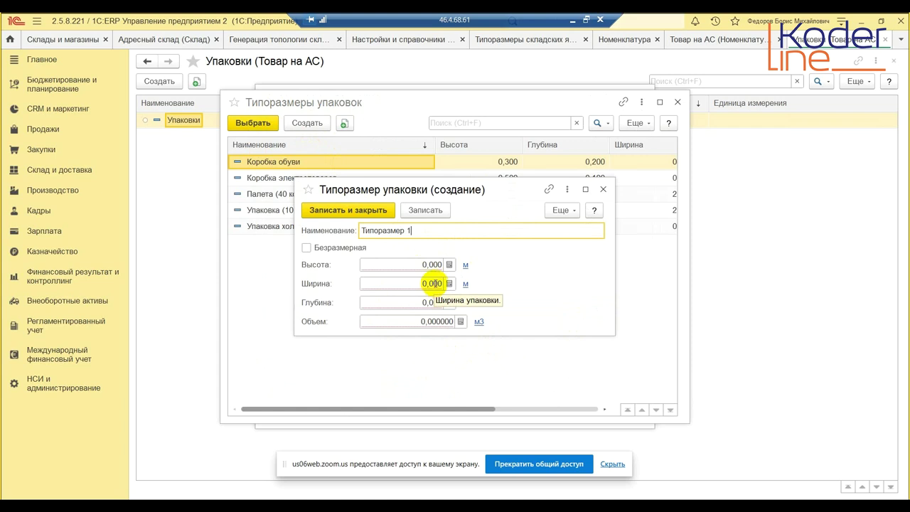
# Step: Set the dimensions of Типоразмер 1 to height 0,5 m, width 0,4 m and depth 0,6 m
pyautogui.click(422, 264)
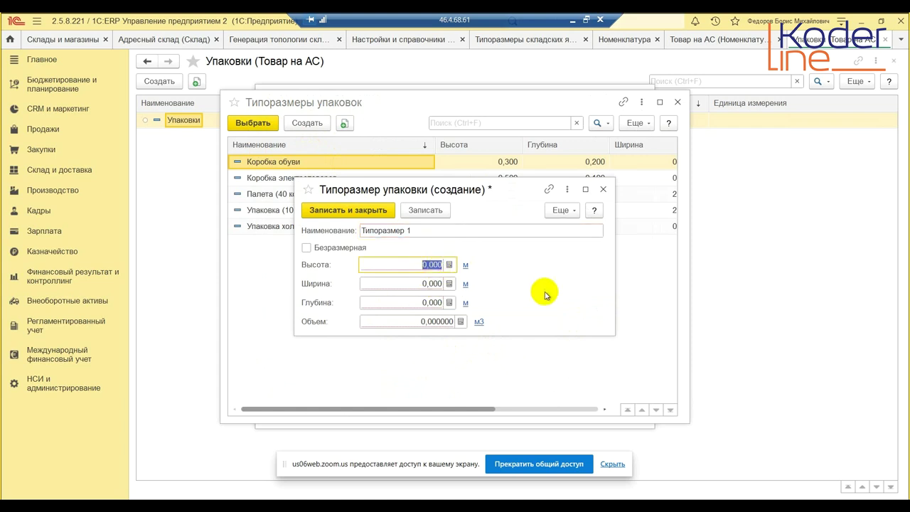
pyautogui.write('1')
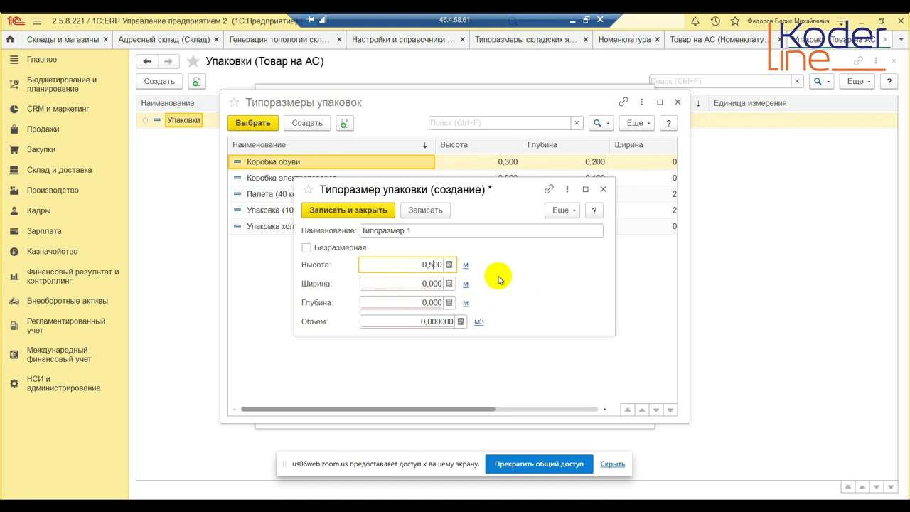
pyautogui.click(417, 282)
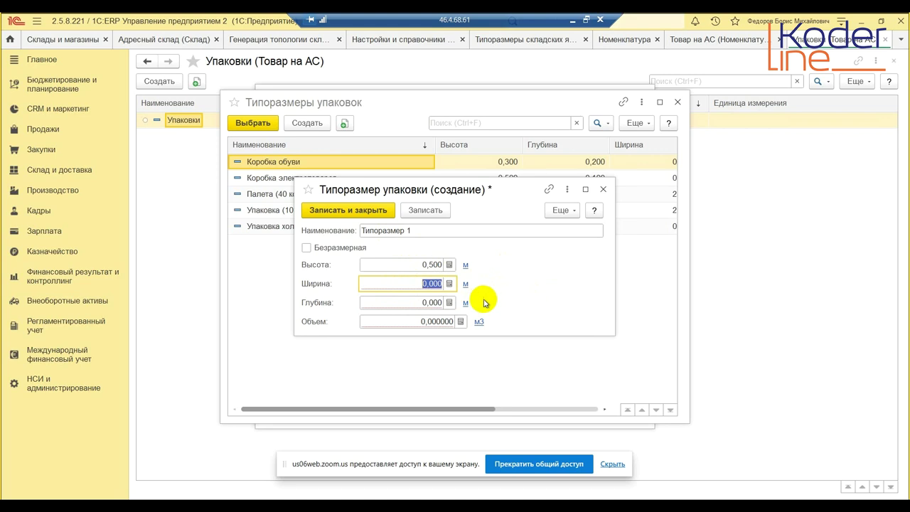
pyautogui.write('0')
pyautogui.click(409, 303)
pyautogui.write('0')
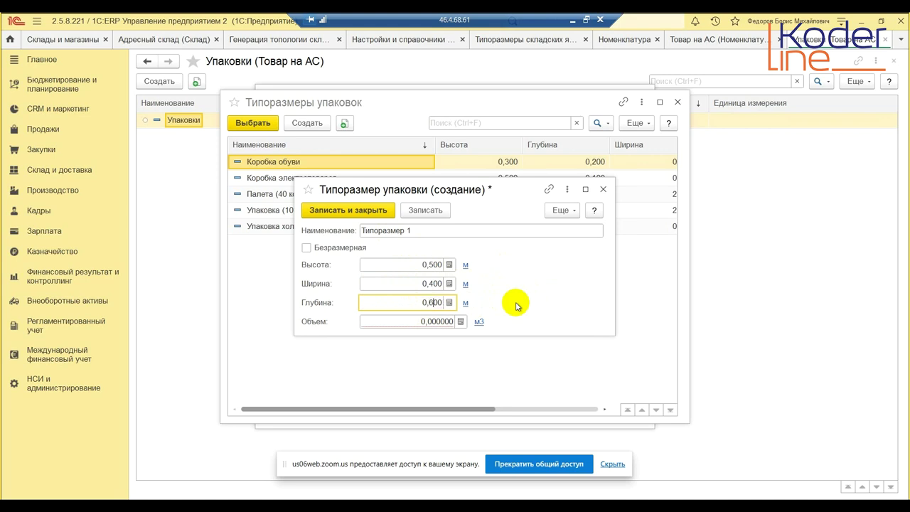
pyautogui.write(',6')
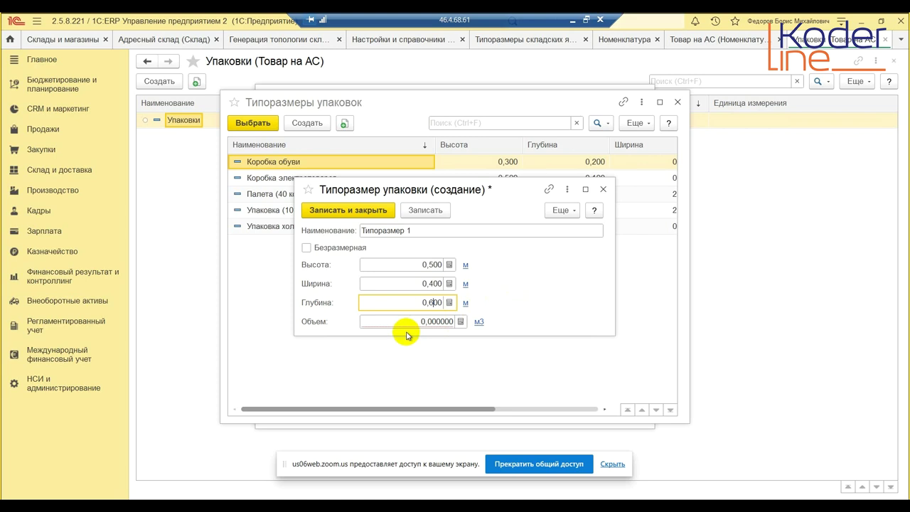
pyautogui.click(406, 321)
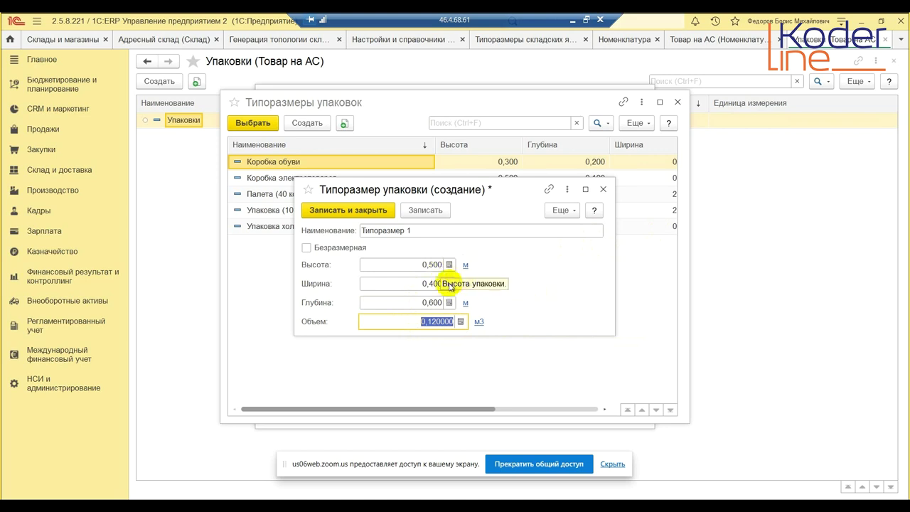
# Step: Set the height of Типоразмер 1 to 0,45 m and save the size type
pyautogui.doubleClick(430, 264)
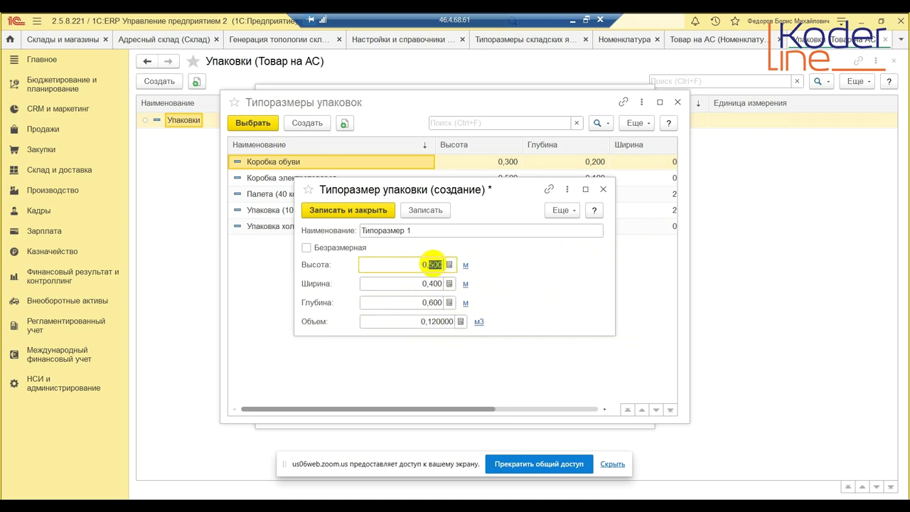
pyautogui.press('Left')
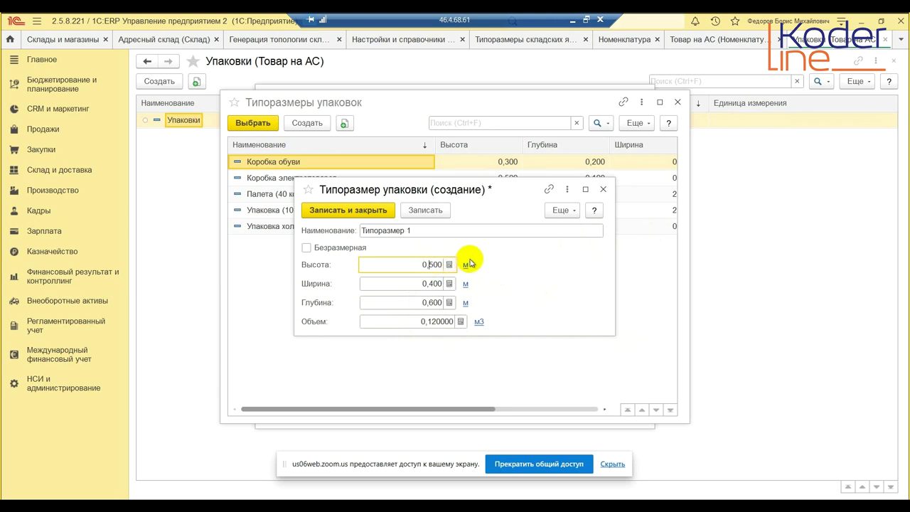
pyautogui.click(431, 283)
pyautogui.press('Right')
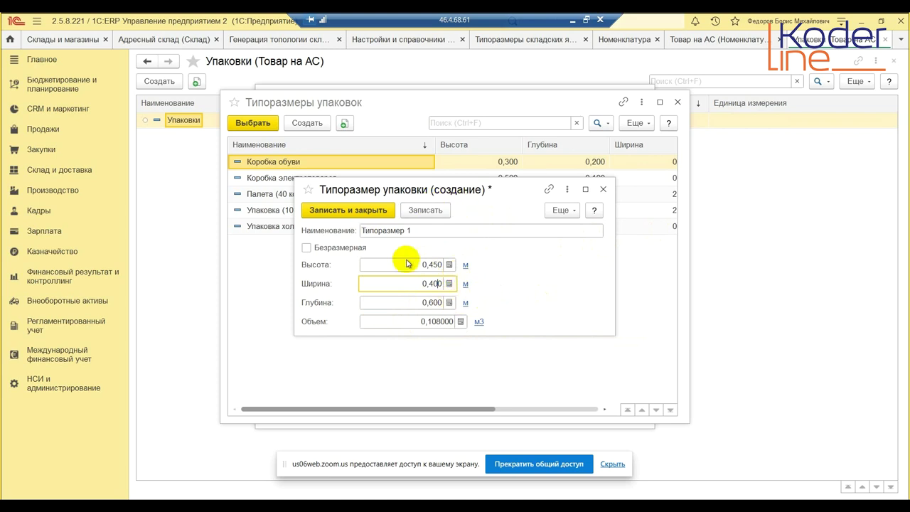
pyautogui.click(361, 208)
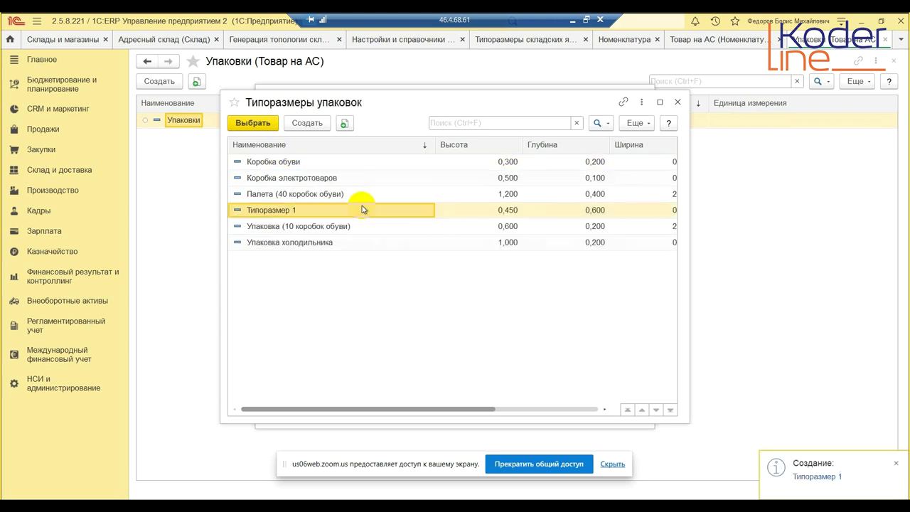
# Step: Copy Типоразмер 1 as a new packaging size type and name the copy "Типоразмер 2"
pyautogui.rightClick(285, 211)
pyautogui.click(329, 253)
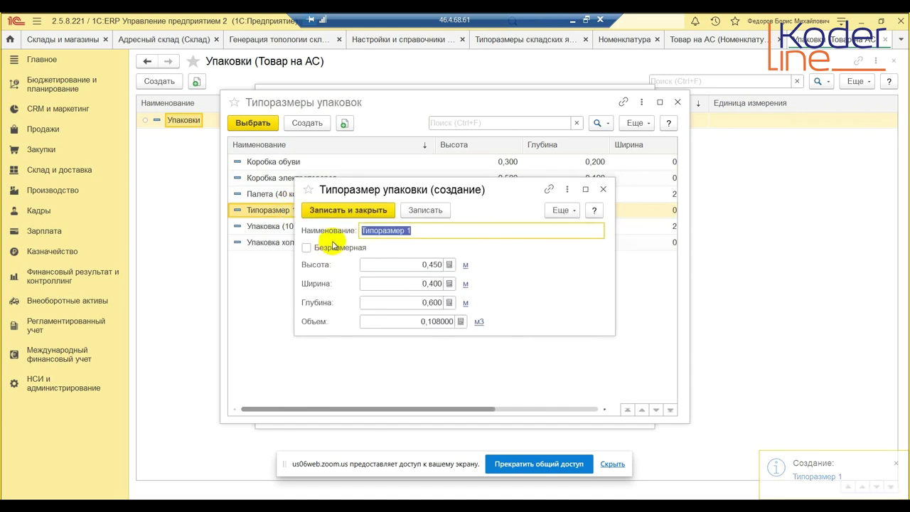
pyautogui.click(430, 230)
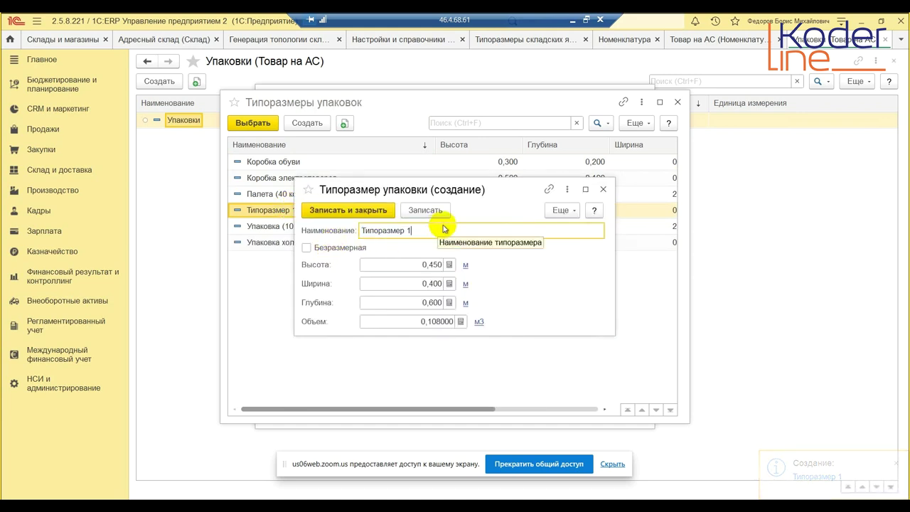
pyautogui.press('BackSpace')
# Step: Set Типоразмер 2 to height 0,8 m, width 1,2 m and depth 0,8 m, and save it
pyautogui.click(435, 264)
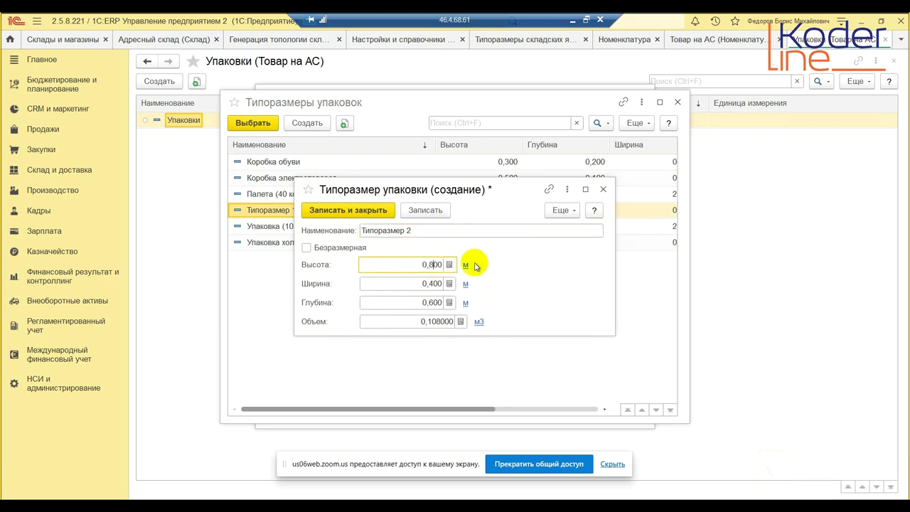
pyautogui.write('0,8')
pyautogui.click(422, 283)
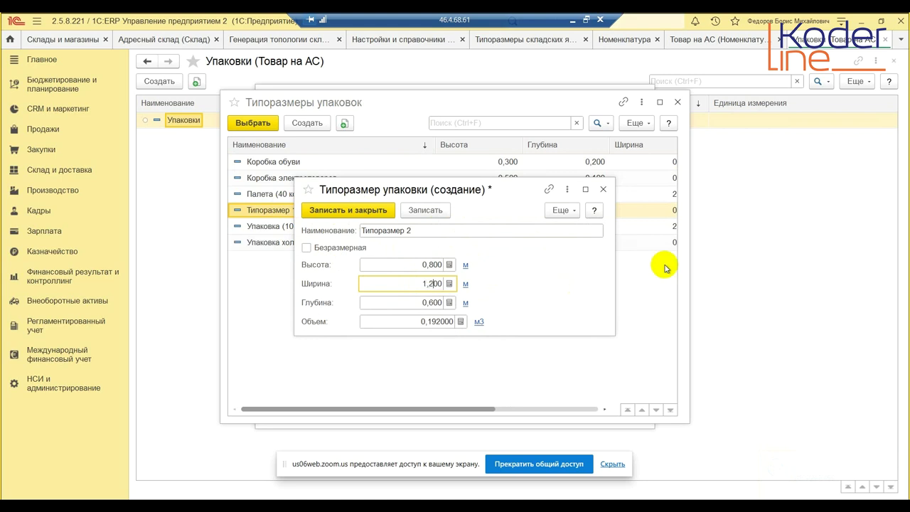
pyautogui.click(435, 302)
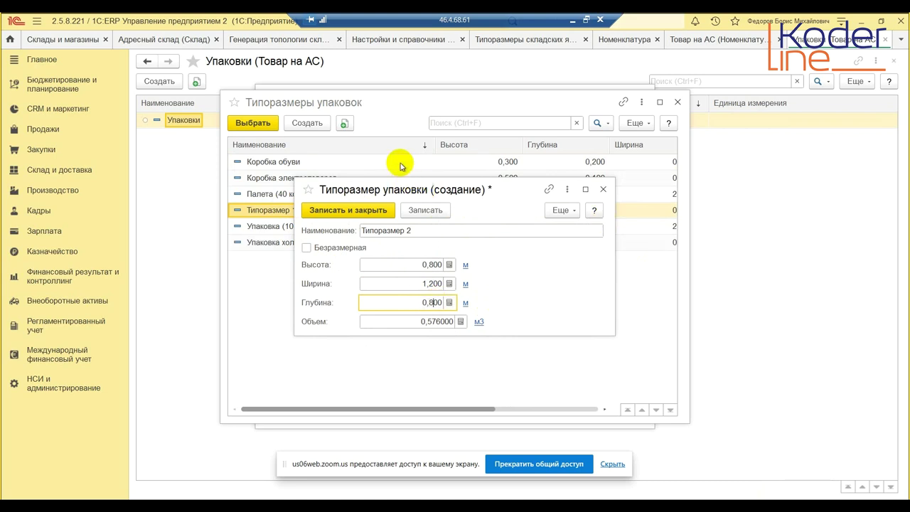
pyautogui.click(356, 210)
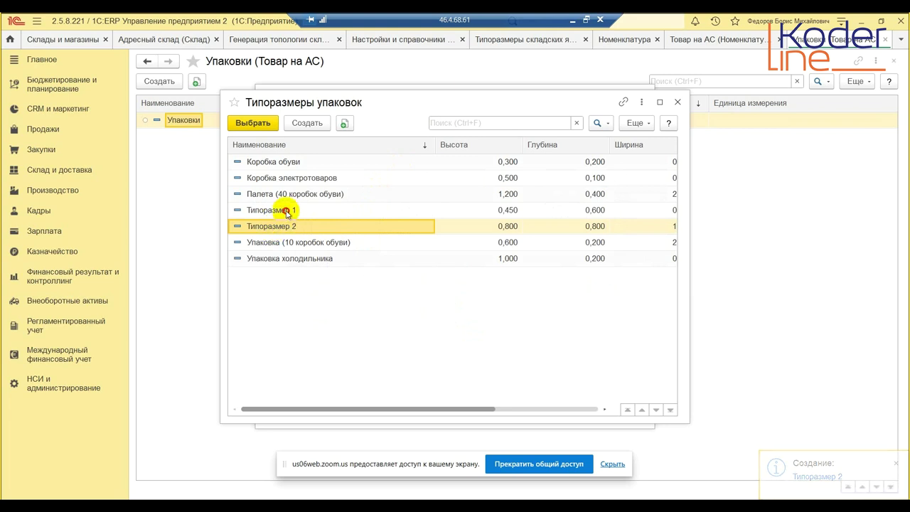
# Step: Assign Типоразмер 1 to the шт packaging and save the packaging
pyautogui.click(285, 210)
pyautogui.click(257, 126)
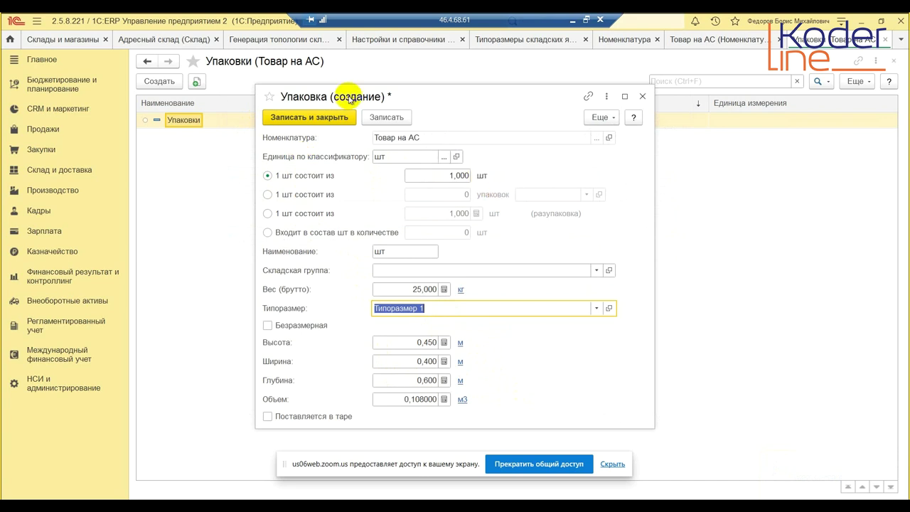
pyautogui.click(331, 117)
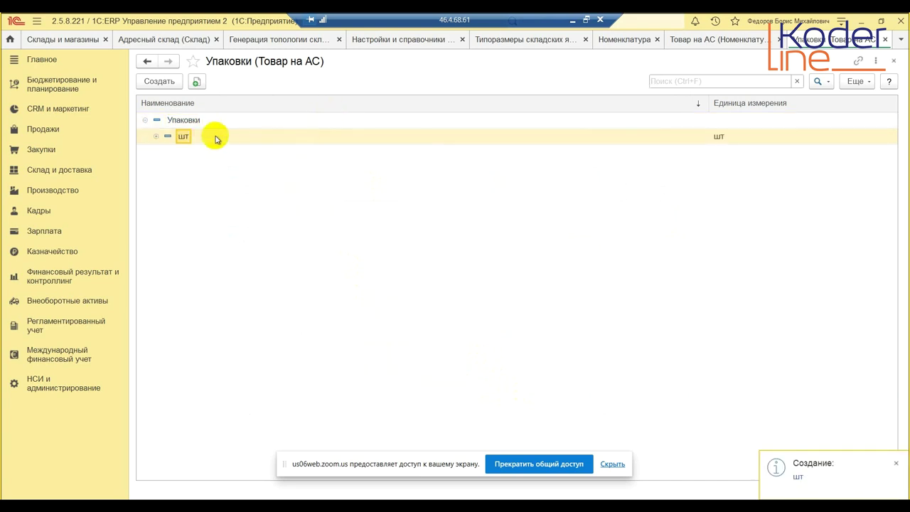
# Step: Start a new packaging under шт that consists of 8 шт packagings
pyautogui.rightClick(183, 136)
pyautogui.click(252, 168)
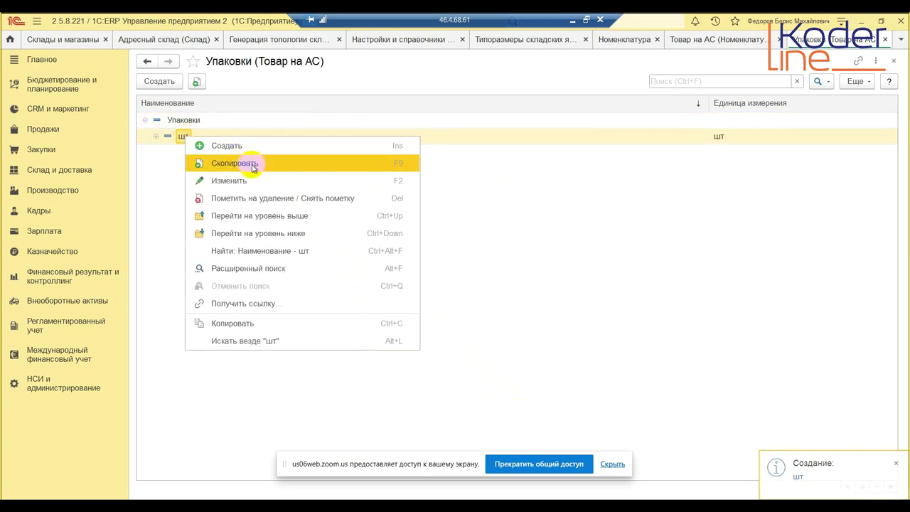
pyautogui.click(240, 146)
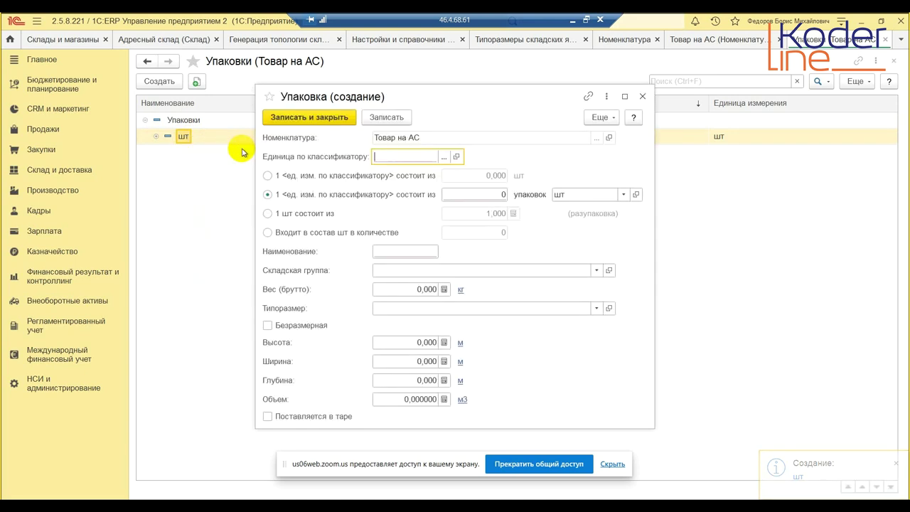
pyautogui.click(501, 194)
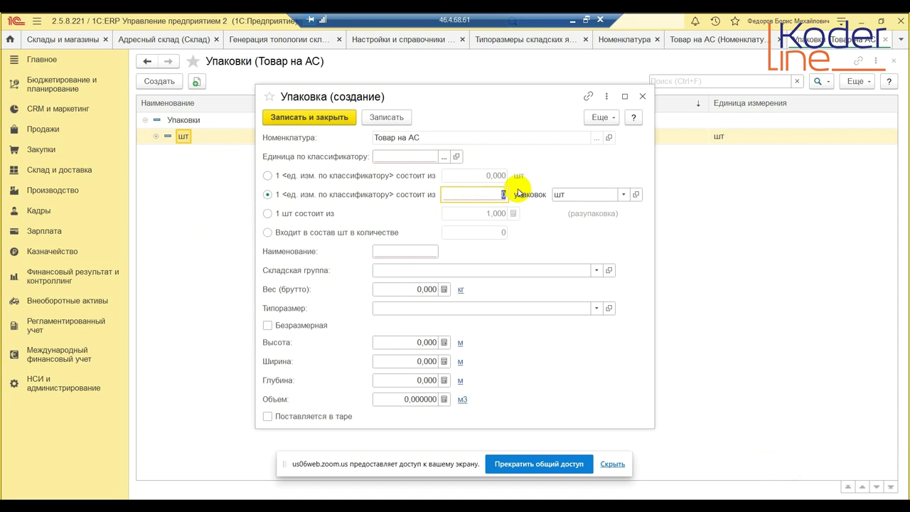
pyautogui.write('8')
# Step: Create the measurement unit "пал" and assign it as the classifier unit of the new packaging
pyautogui.click(402, 158)
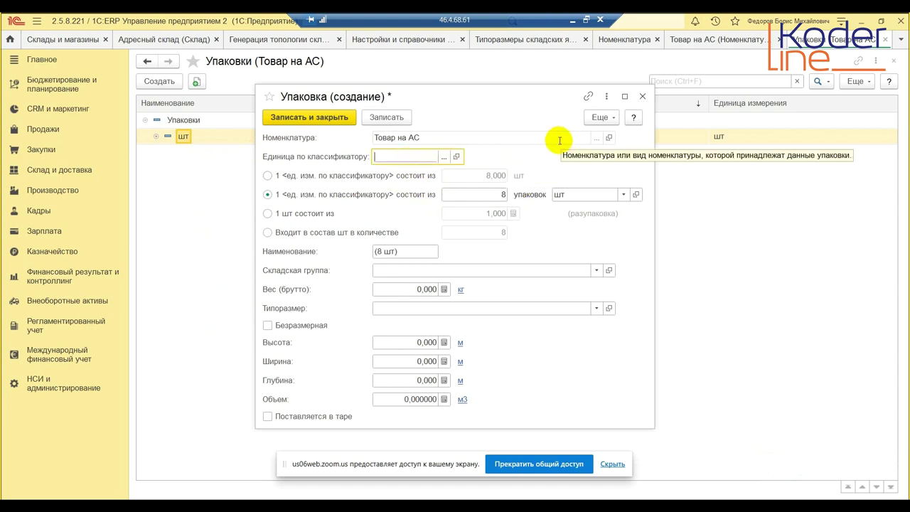
pyautogui.click(442, 157)
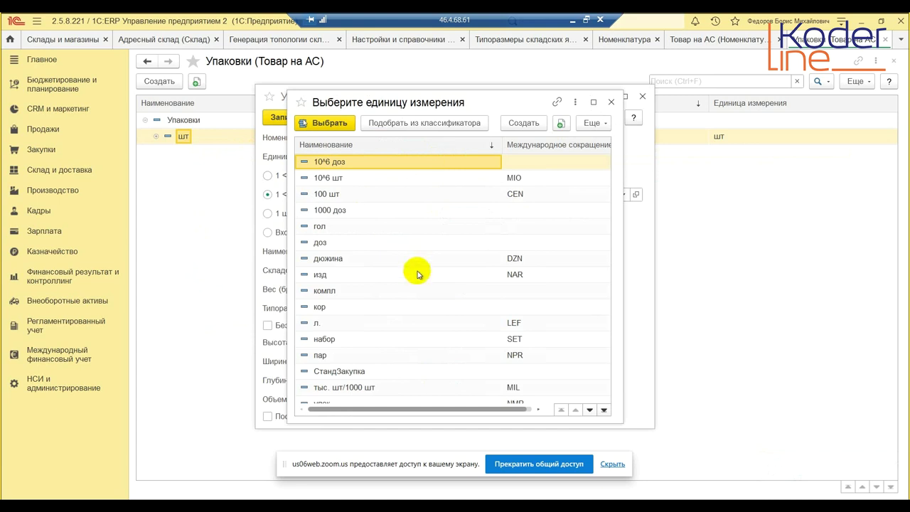
pyautogui.scroll(-2, 417, 269)
pyautogui.scroll(2, 396, 193)
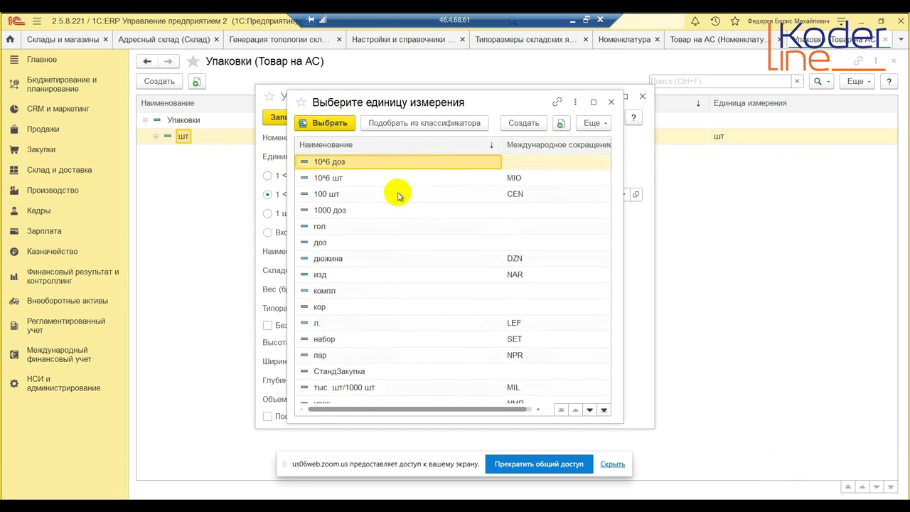
pyautogui.scroll(-1, 396, 193)
pyautogui.click(524, 124)
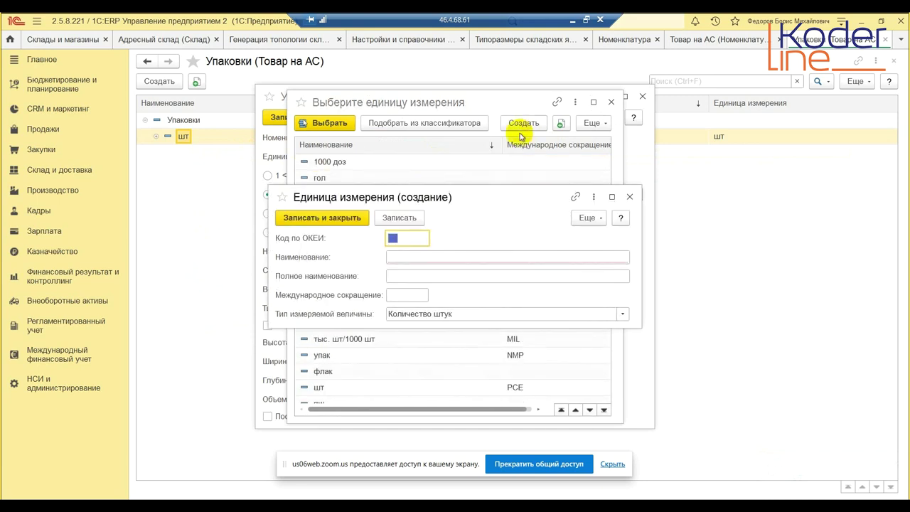
pyautogui.write('пал')
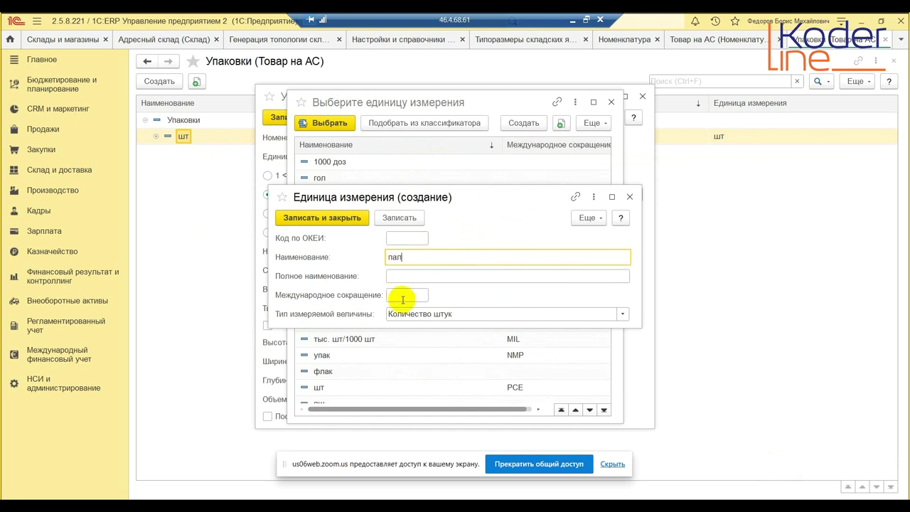
pyautogui.click(343, 218)
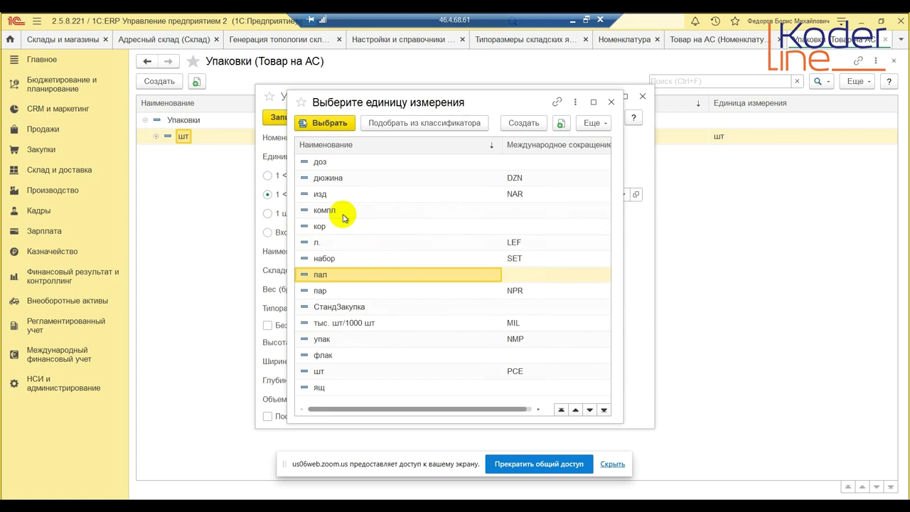
pyautogui.doubleClick(367, 275)
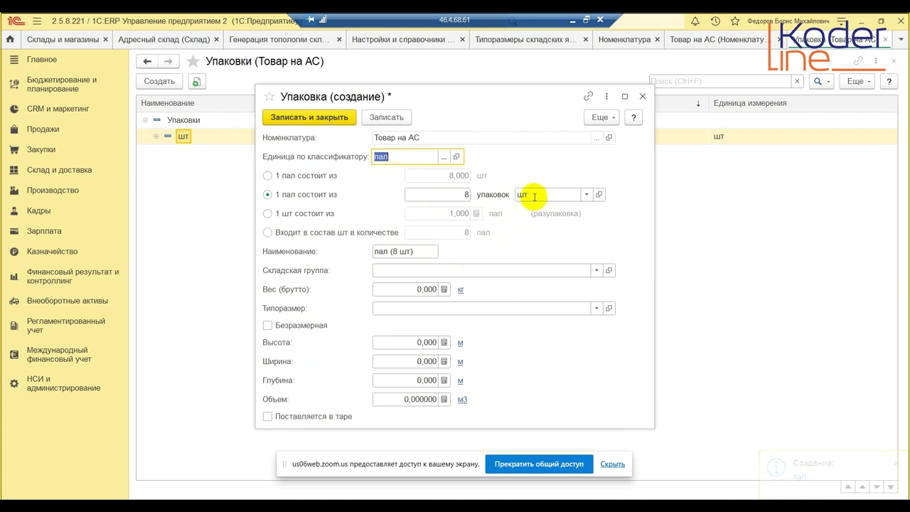
# Step: Set the pallet packaging's gross weight to 200 kg, assign it Типоразмер 2, and save the packaging
pyautogui.click(534, 197)
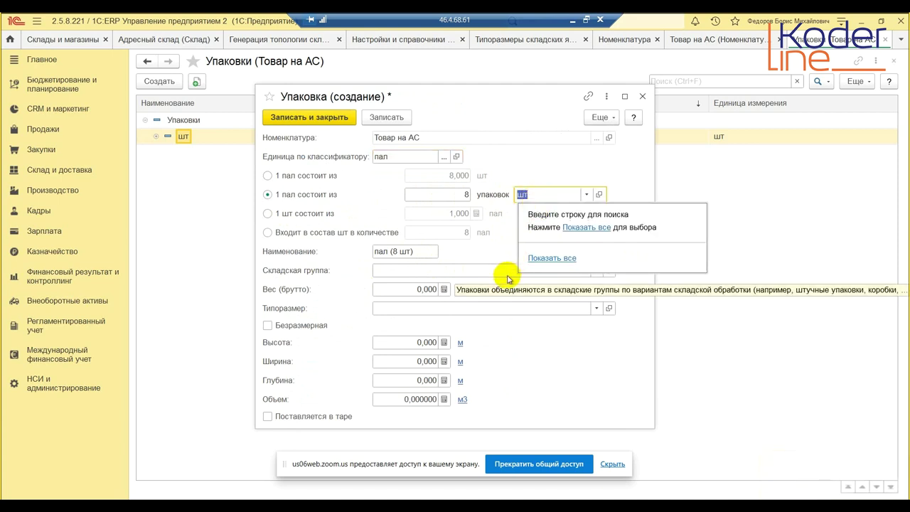
pyautogui.click(423, 288)
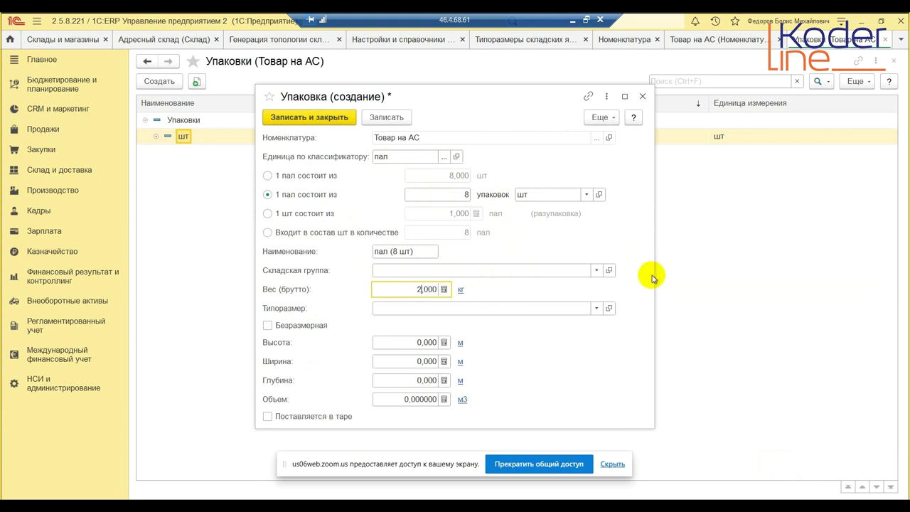
pyautogui.click(596, 308)
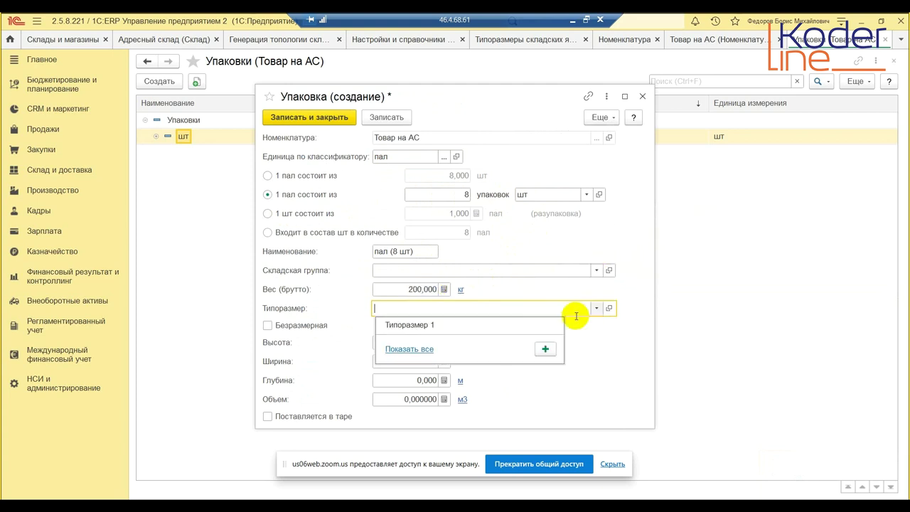
pyautogui.click(426, 348)
pyautogui.doubleClick(274, 225)
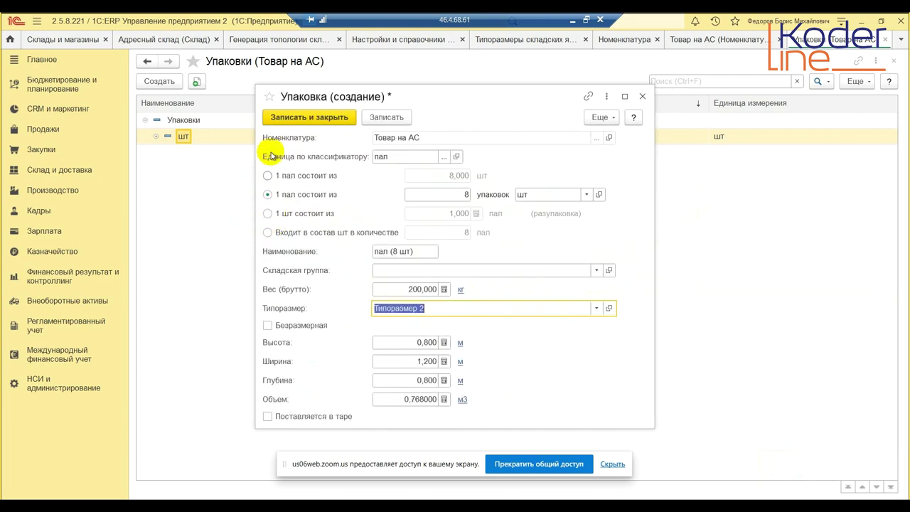
pyautogui.click(321, 119)
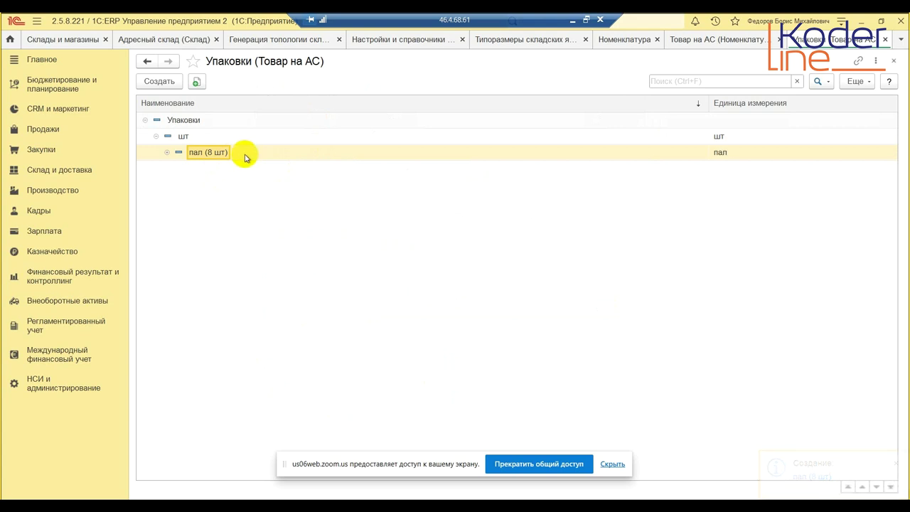
# Step: From the шт packaging's warehouse group selection, create and save a packaging warehouse group named "Коробки"
pyautogui.doubleClick(181, 136)
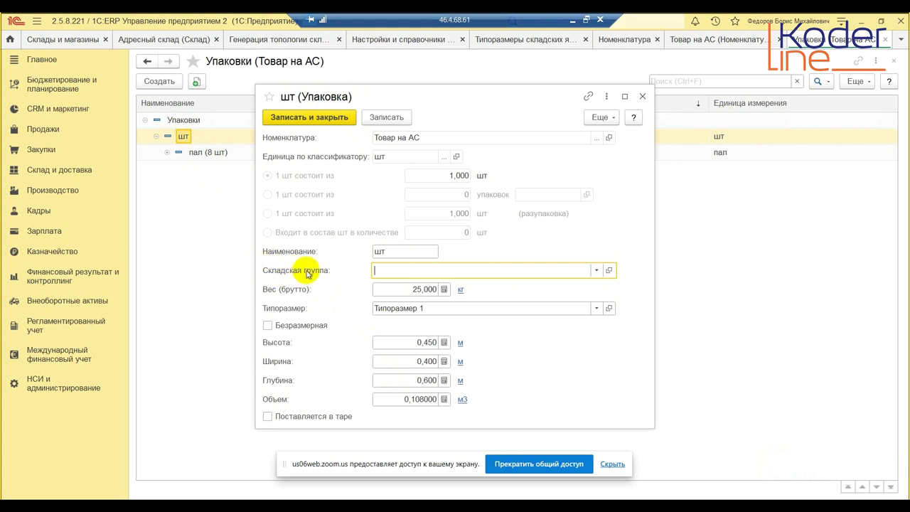
pyautogui.moveTo(315, 274)
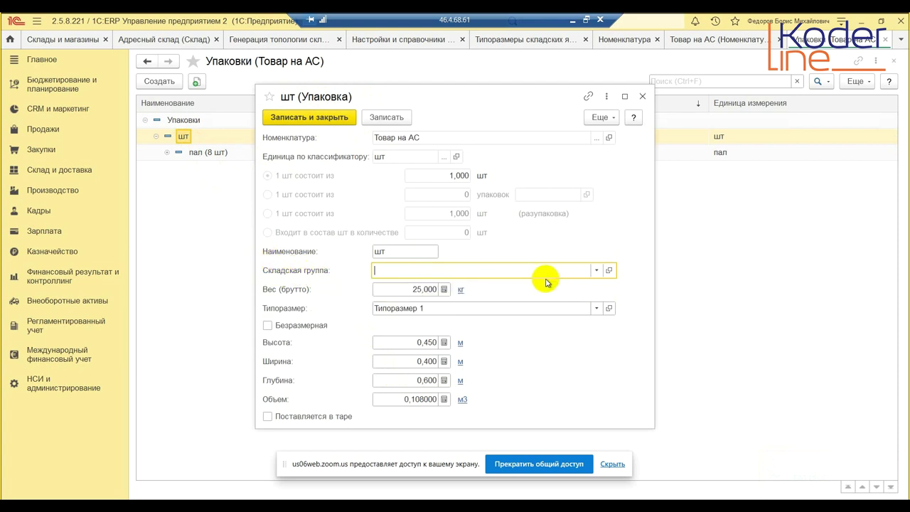
pyautogui.click(595, 270)
pyautogui.click(458, 311)
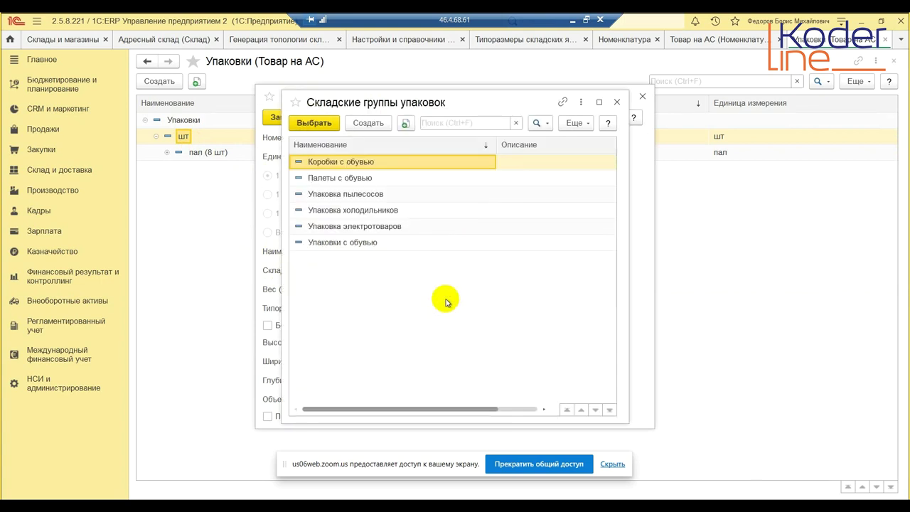
pyautogui.click(369, 124)
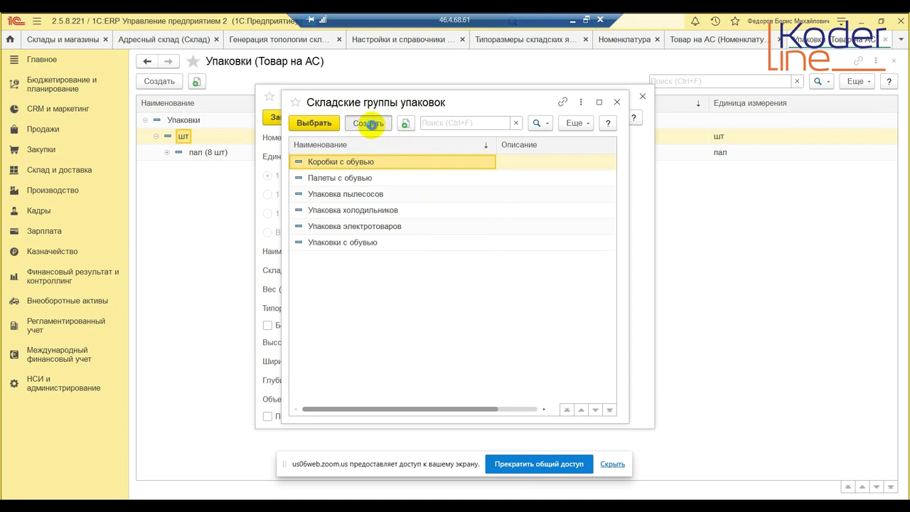
pyautogui.write('Короб')
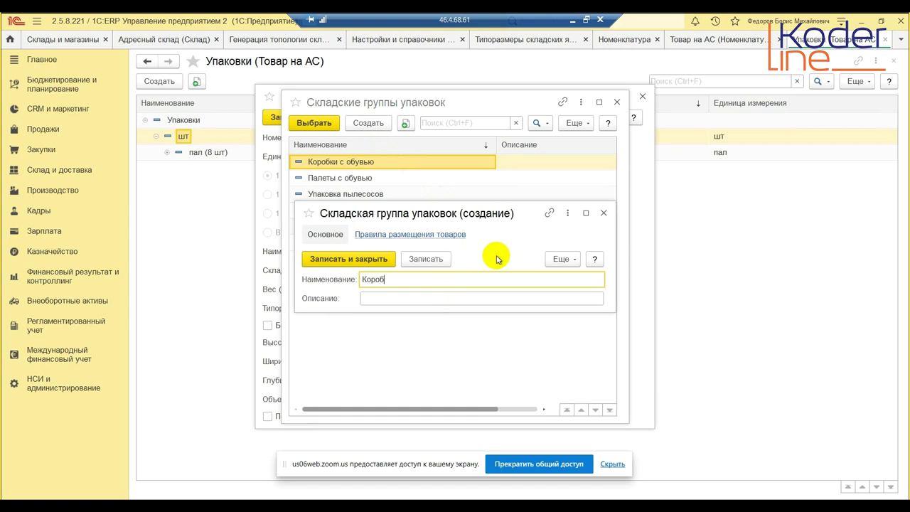
pyautogui.write('ки')
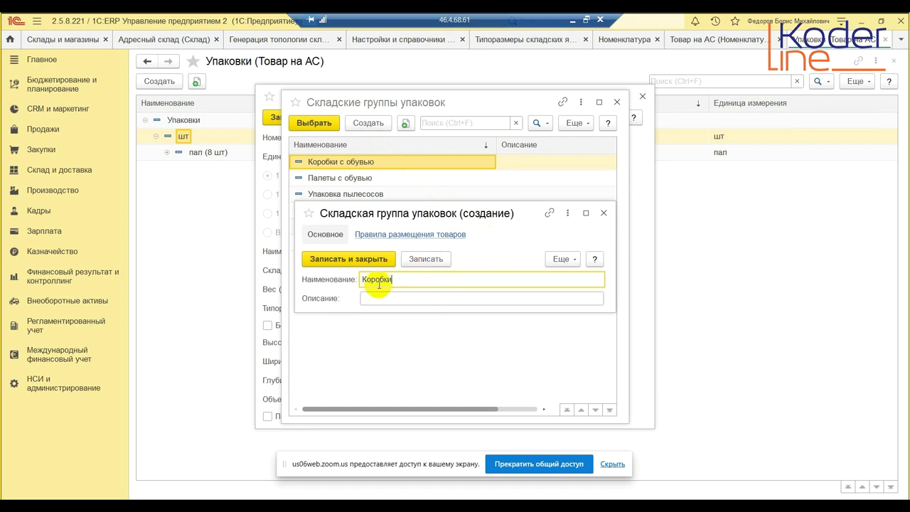
pyautogui.click(336, 261)
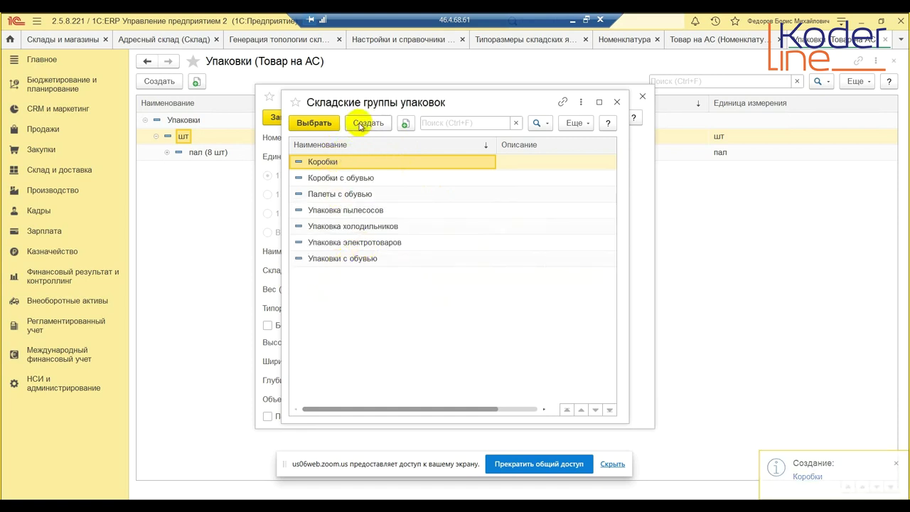
# Step: Create and save another packaging warehouse group named "Паллеты"
pyautogui.click(363, 124)
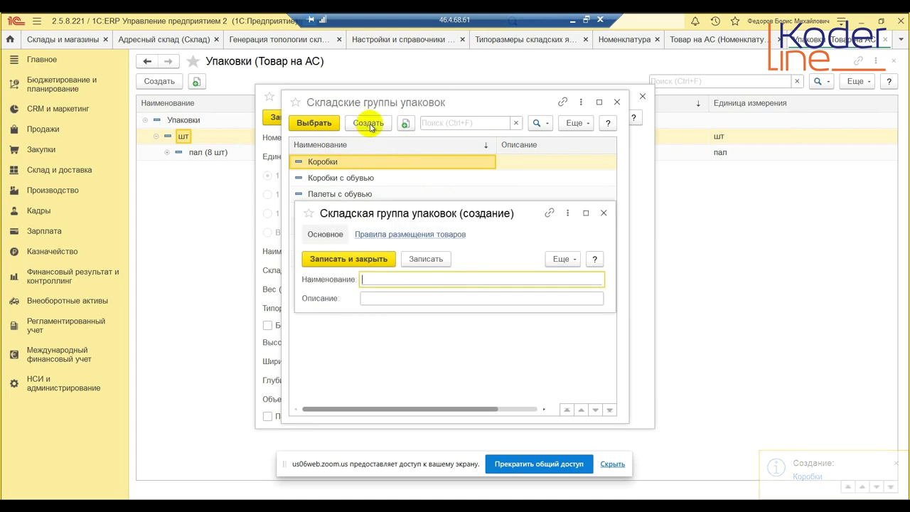
pyautogui.write('Паллеты')
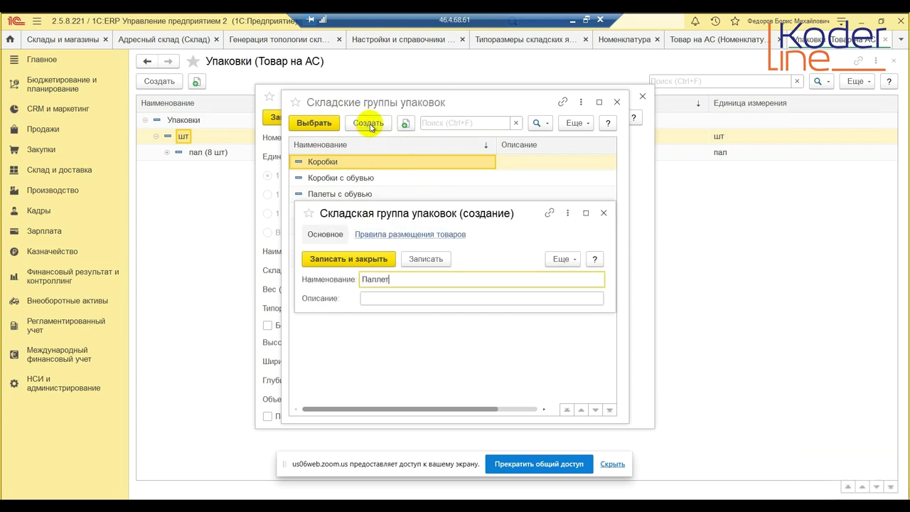
pyautogui.click(349, 259)
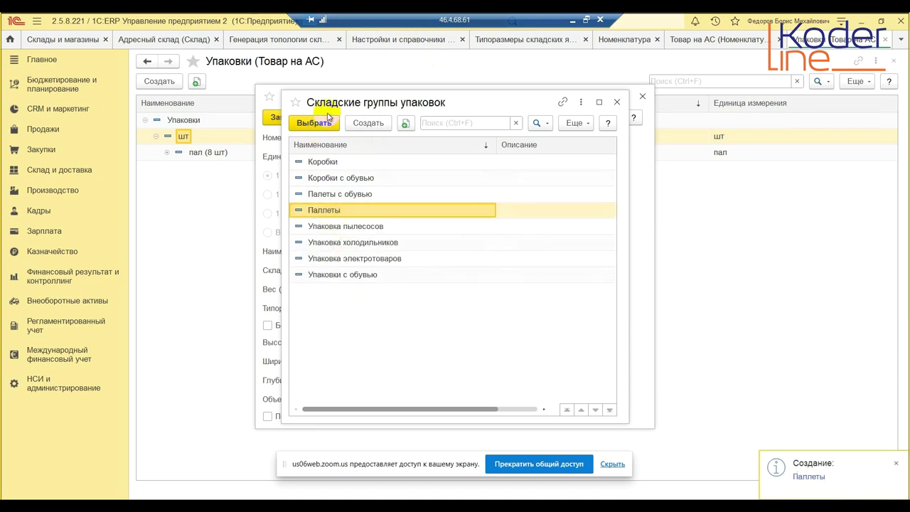
# Step: Assign the Коробки warehouse group to the шт packaging and save it
pyautogui.click(328, 167)
pyautogui.doubleClick(327, 167)
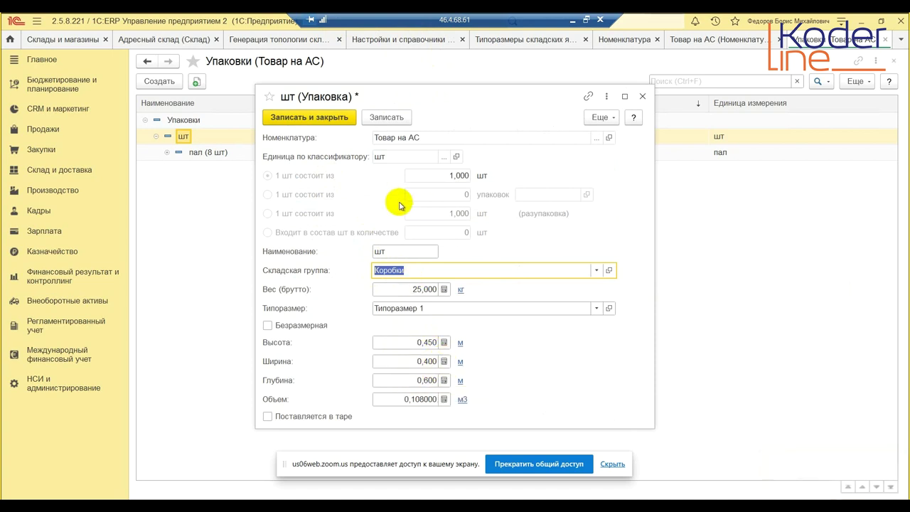
pyautogui.click(306, 122)
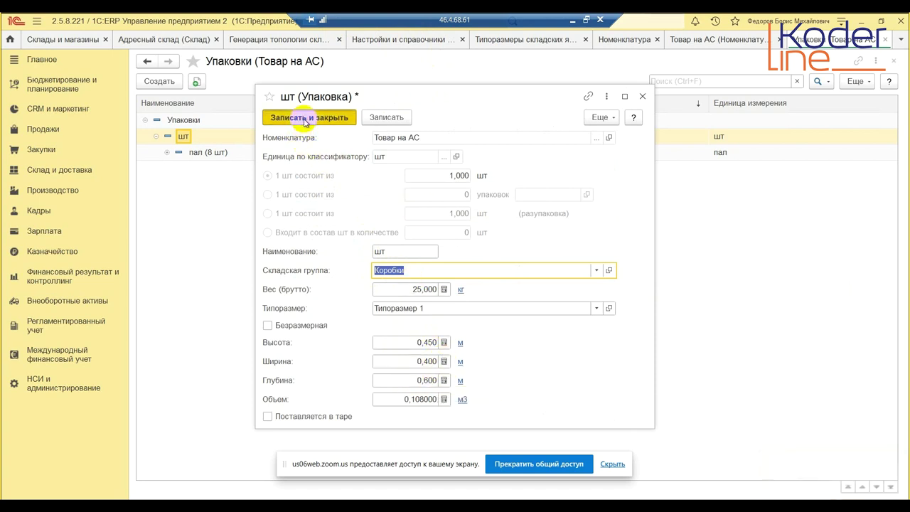
# Step: Assign the Паллеты warehouse group to the packaging пал (8 шт) and save it
pyautogui.doubleClick(208, 153)
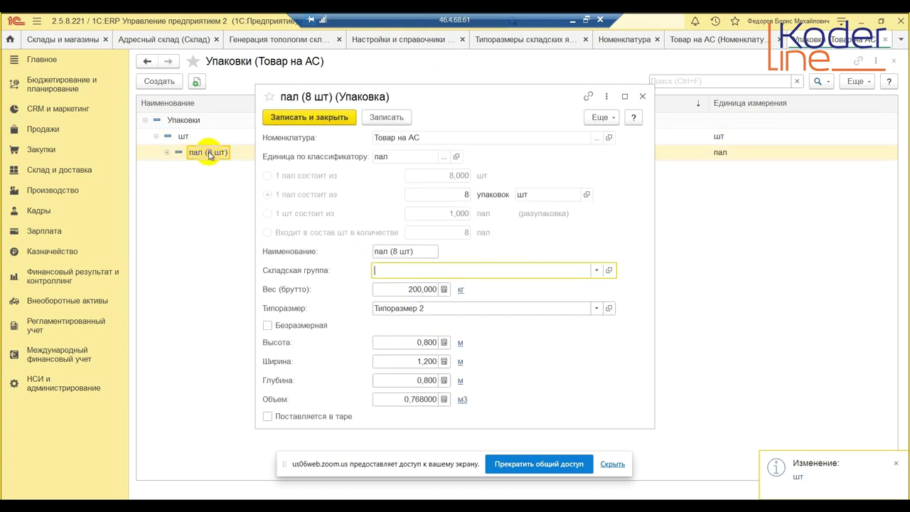
pyautogui.click(596, 270)
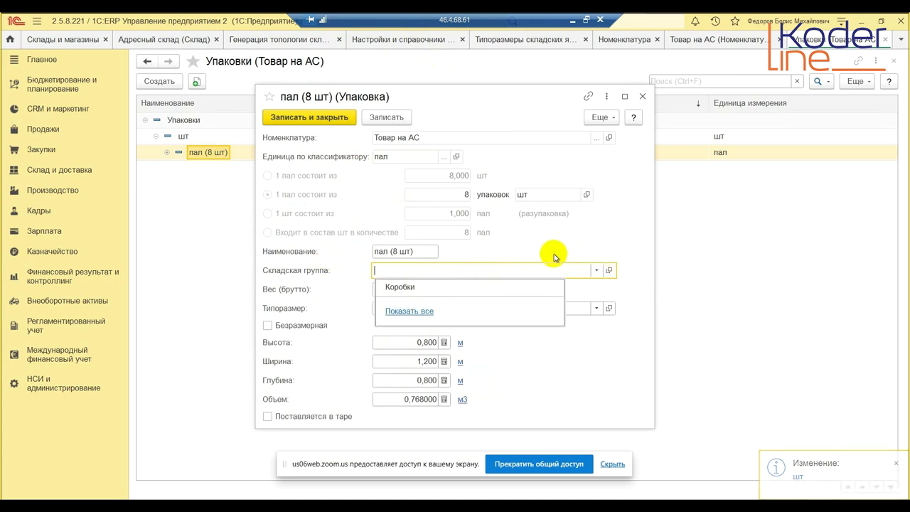
pyautogui.click(426, 311)
pyautogui.click(325, 211)
pyautogui.doubleClick(324, 211)
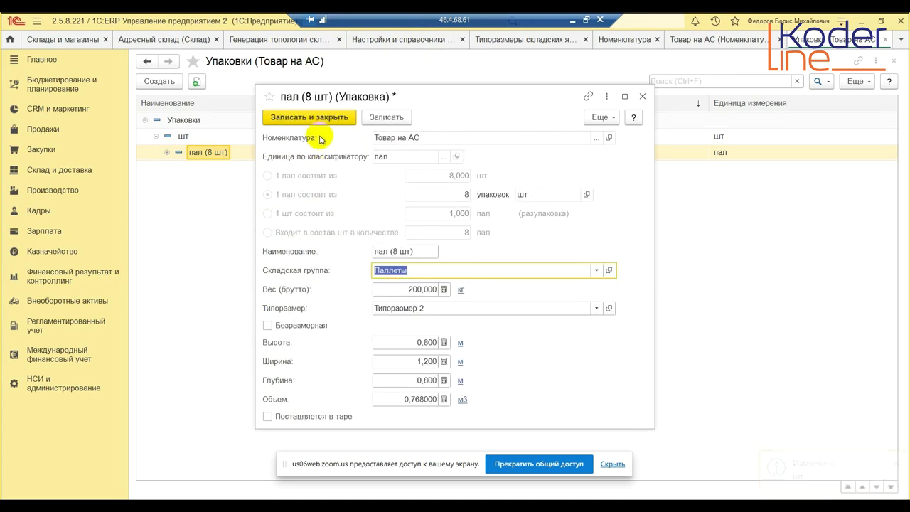
pyautogui.click(315, 117)
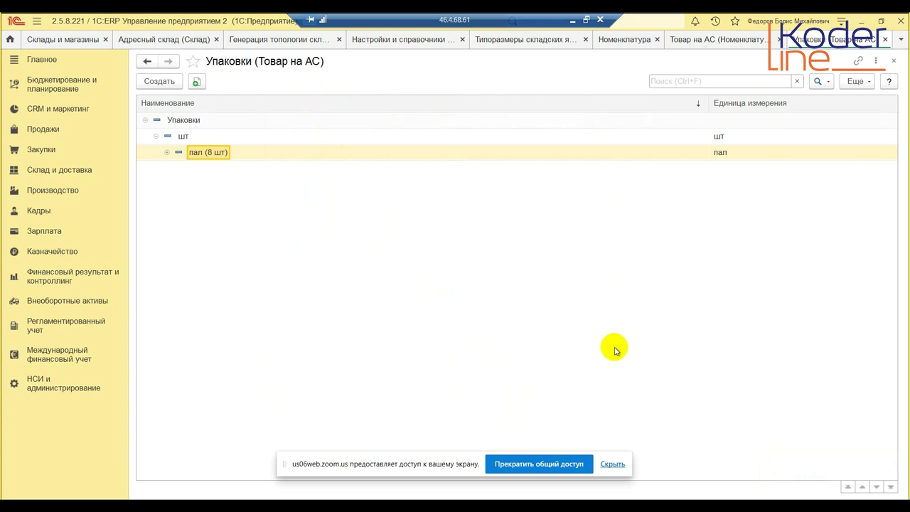
# Step: Switch to the Zoom meeting to look through its participants and chat, and return to the remote 1C session
pyautogui.click(572, 21)
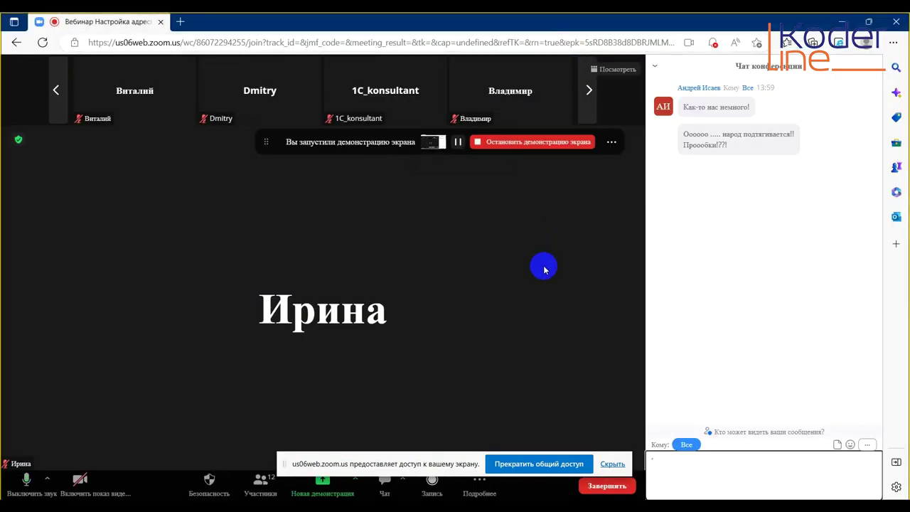
pyautogui.doubleClick(588, 90)
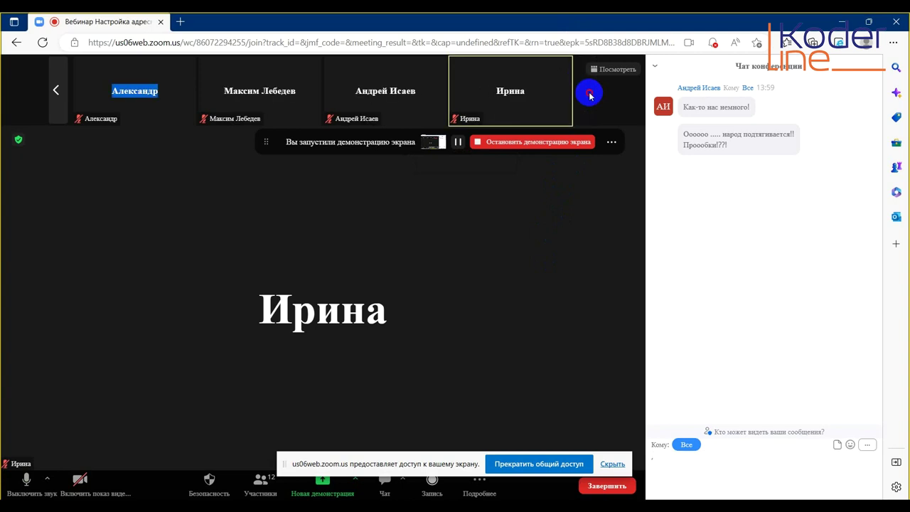
pyautogui.click(589, 102)
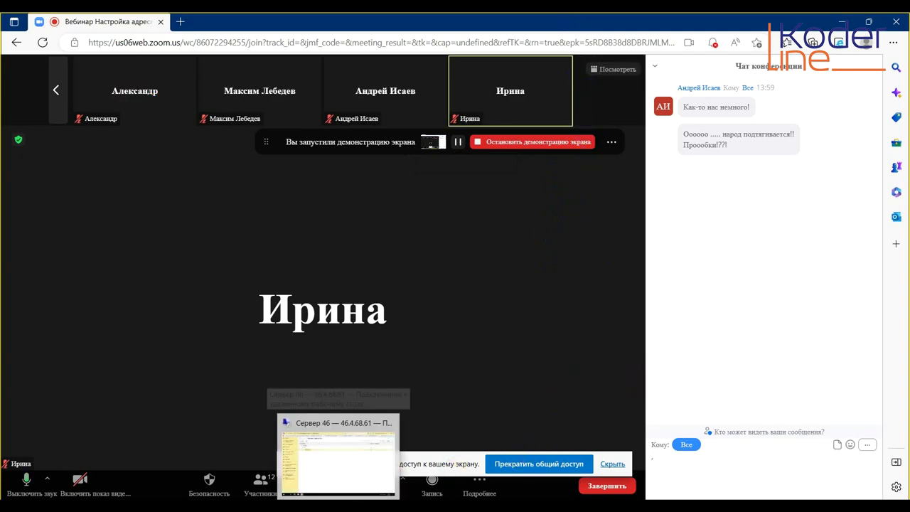
pyautogui.click(340, 458)
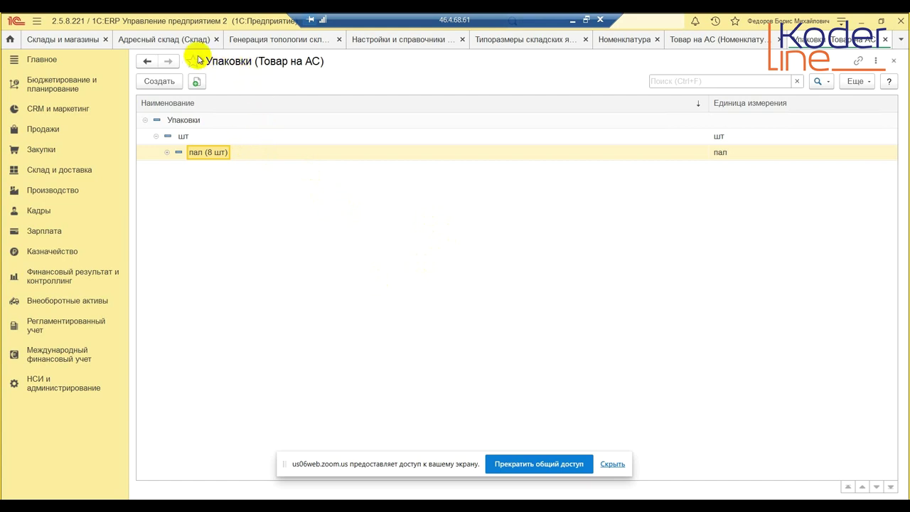
# Step: In the Адресный склад warehouse's storage areas, create and save an area named "Хранение в запечатанных паллетах"
pyautogui.click(178, 40)
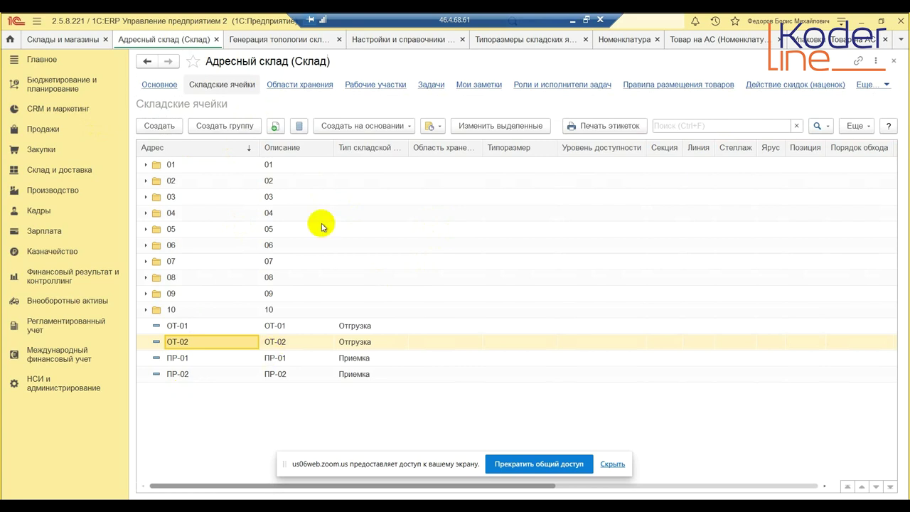
pyautogui.click(307, 84)
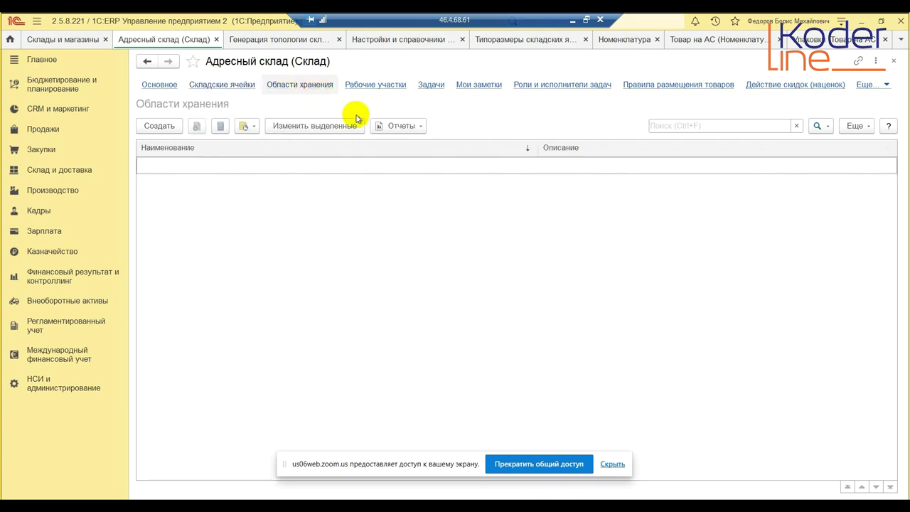
pyautogui.click(160, 127)
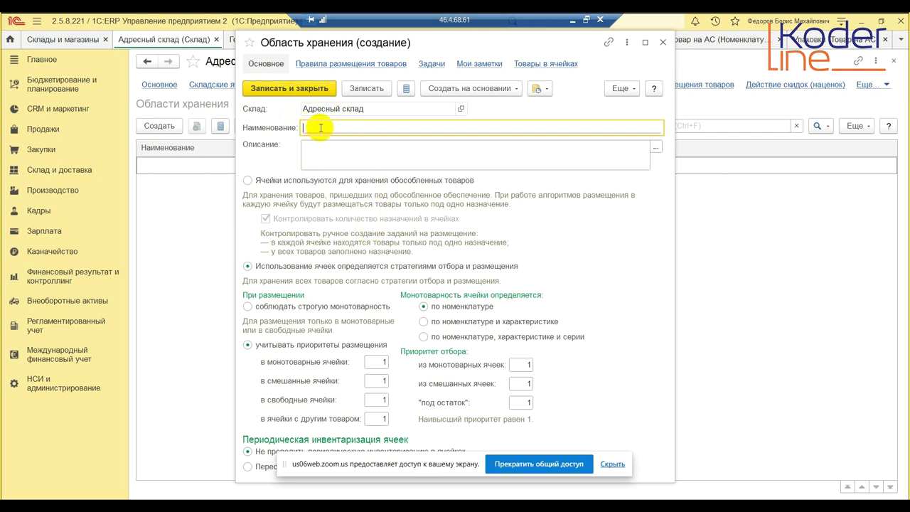
pyautogui.write('Хр')
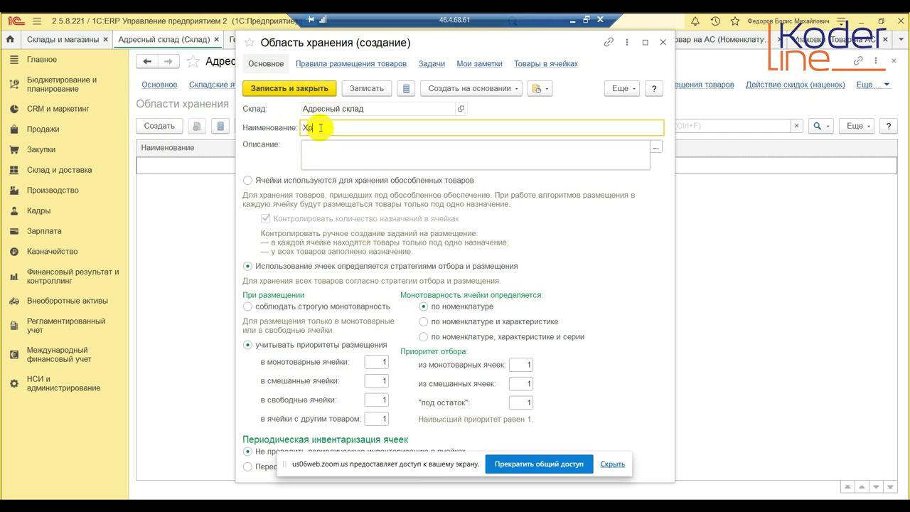
pyautogui.write('анение в запечатанных паллетах')
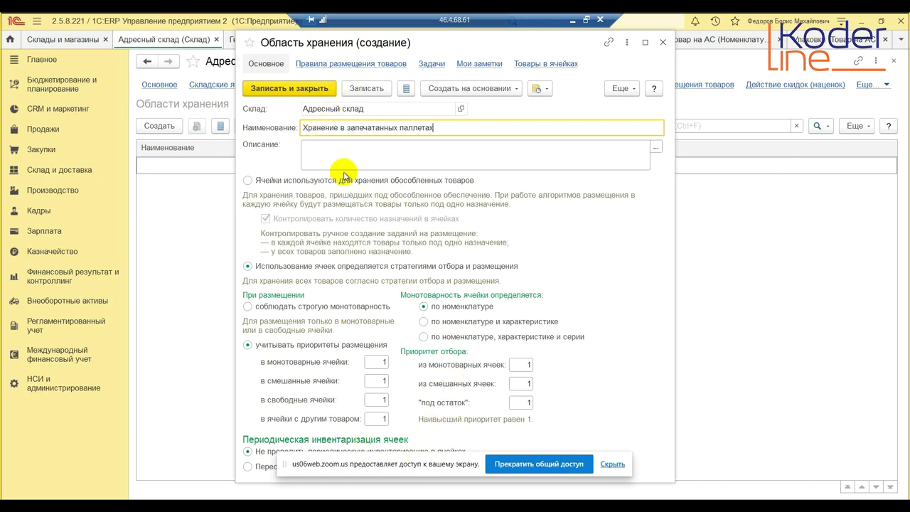
pyautogui.click(304, 89)
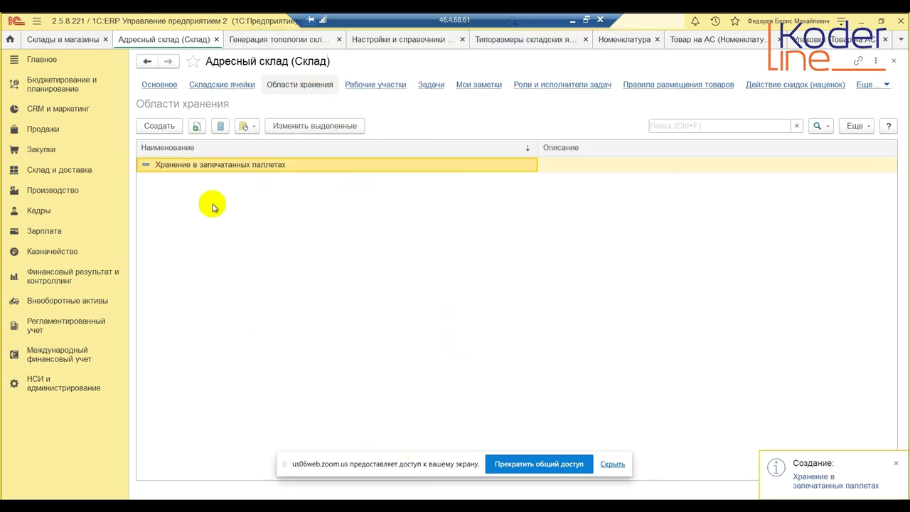
# Step: Create and save a second storage area named "Хранение для ручной отборки"
pyautogui.click(166, 126)
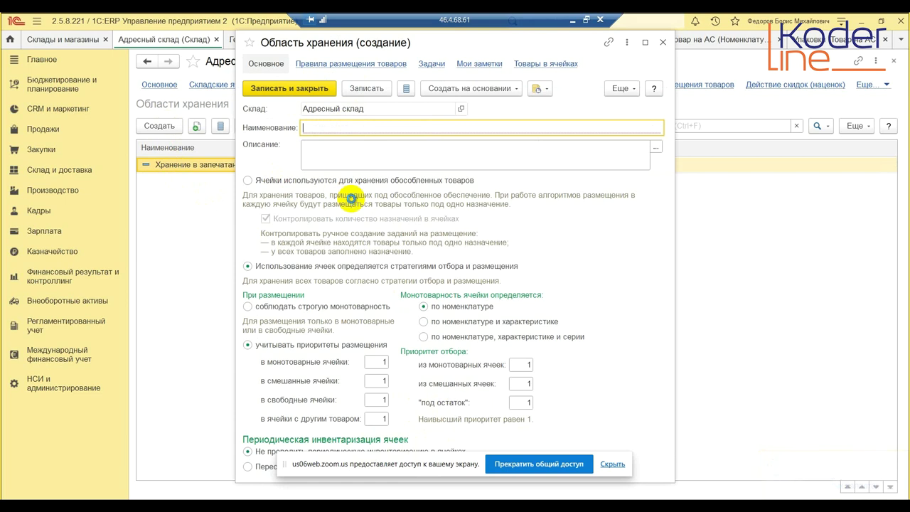
pyautogui.write('Хра')
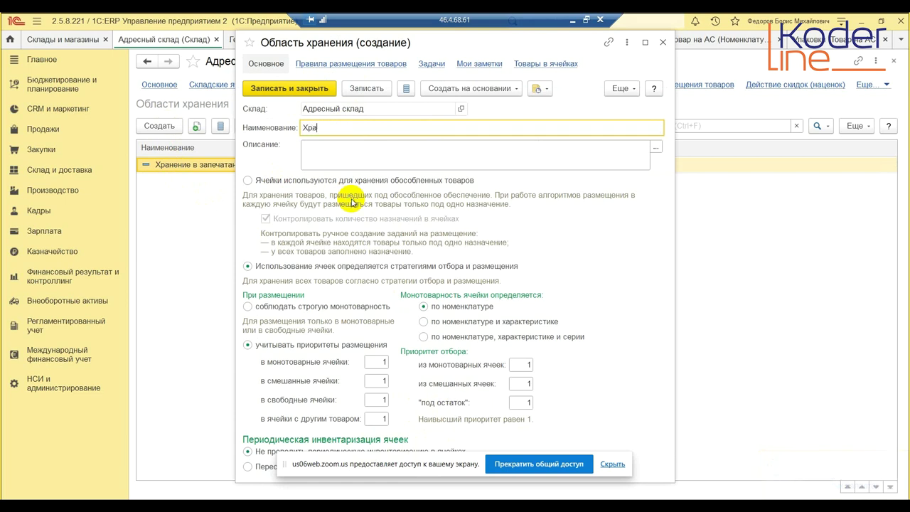
pyautogui.write('нение для ручной отборки')
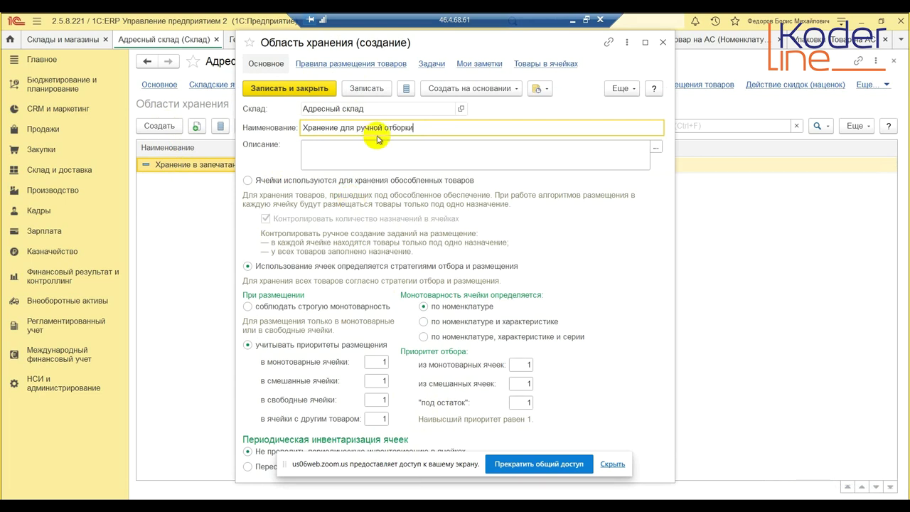
pyautogui.click(288, 88)
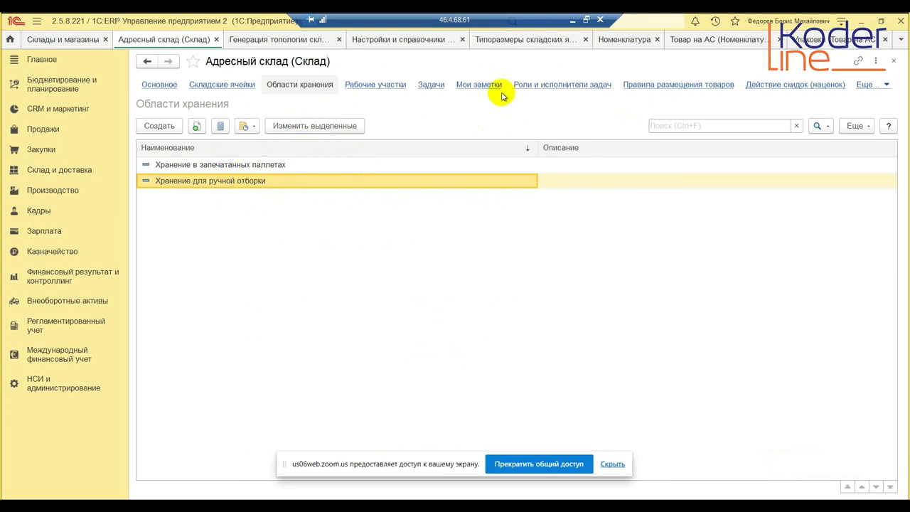
# Step: Create and save a goods placement rule assigning Тестовая складская группа in Коробки packaging to the storage area "Хранение для ручной отборки"
pyautogui.click(670, 86)
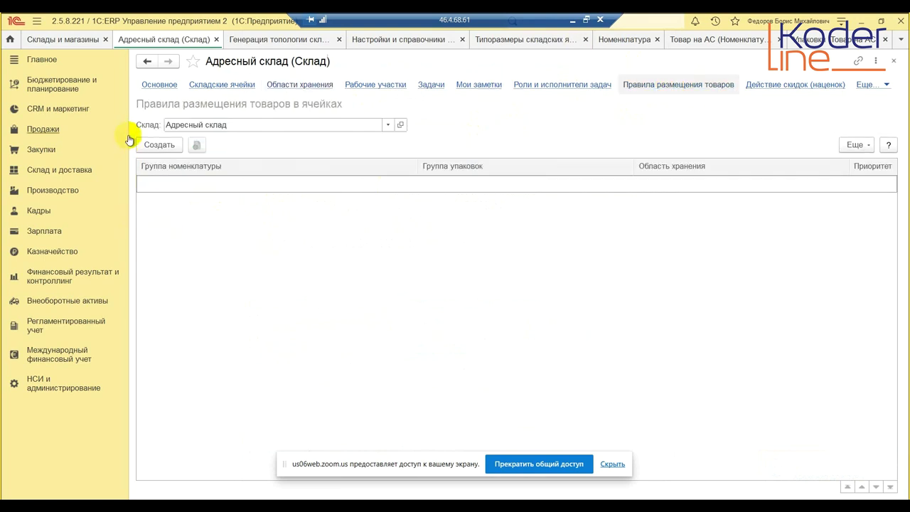
pyautogui.click(157, 145)
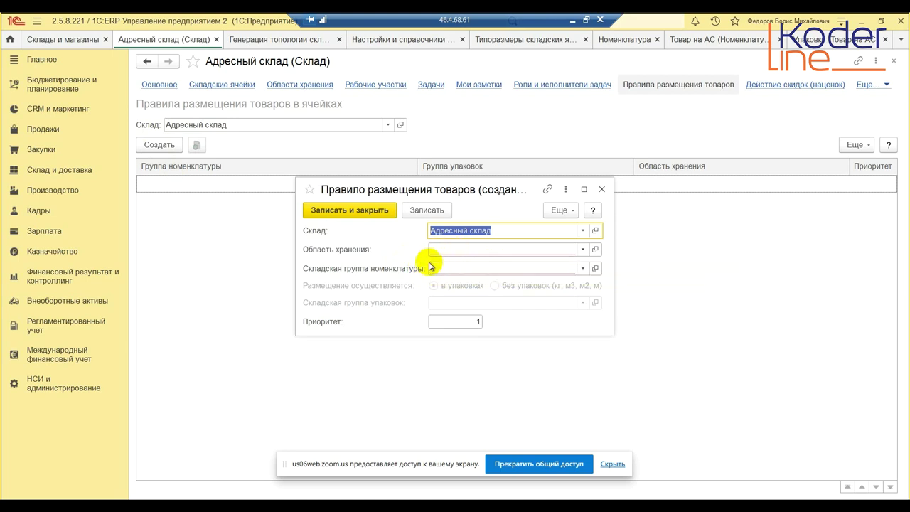
pyautogui.click(583, 269)
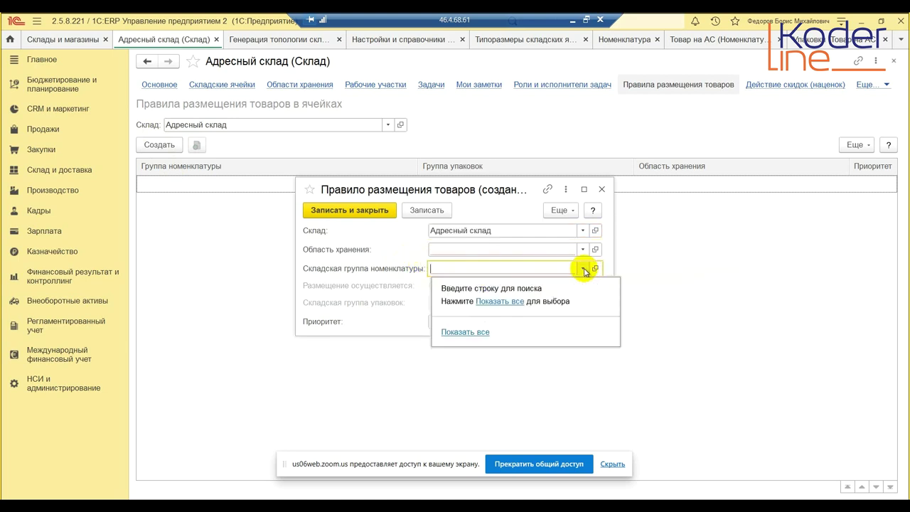
pyautogui.click(497, 302)
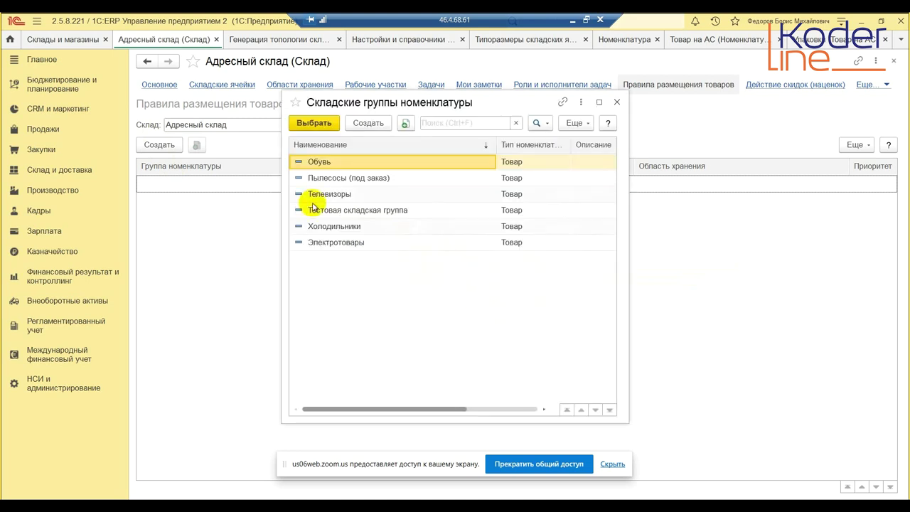
pyautogui.doubleClick(353, 210)
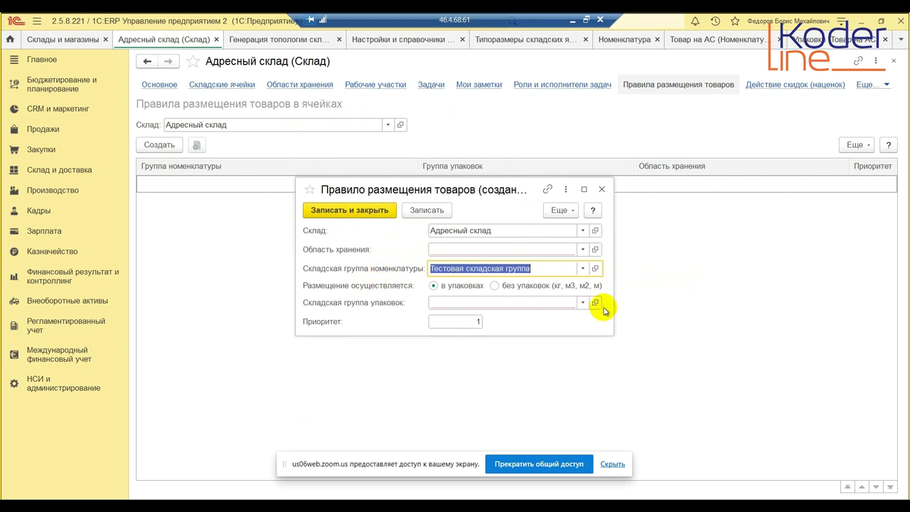
pyautogui.click(582, 302)
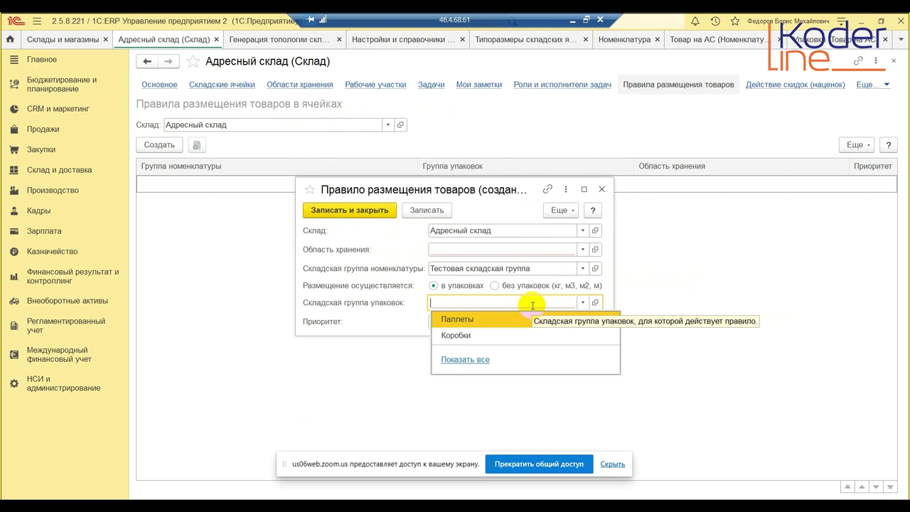
pyautogui.click(488, 335)
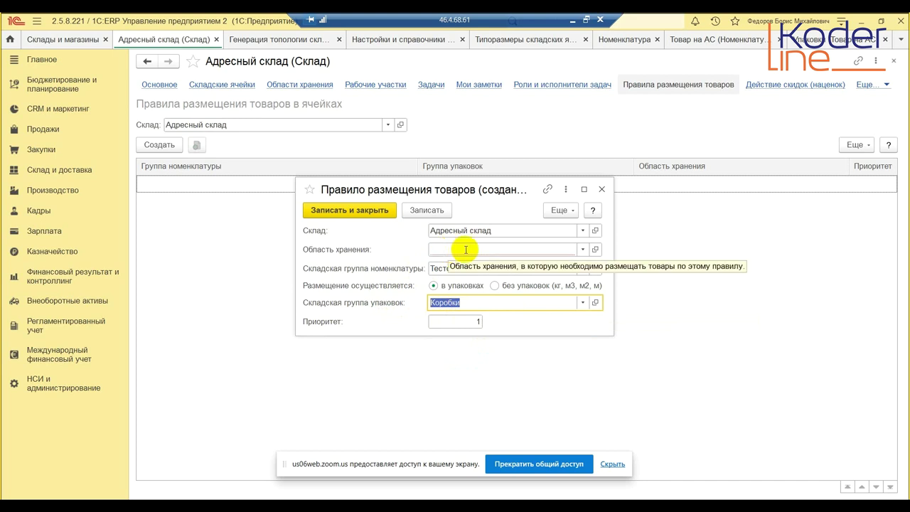
pyautogui.click(582, 250)
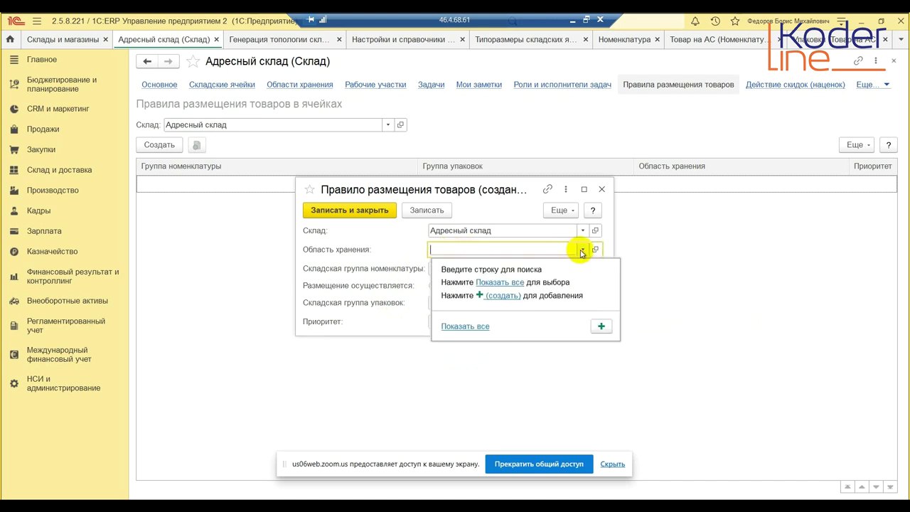
pyautogui.click(500, 283)
pyautogui.doubleClick(321, 179)
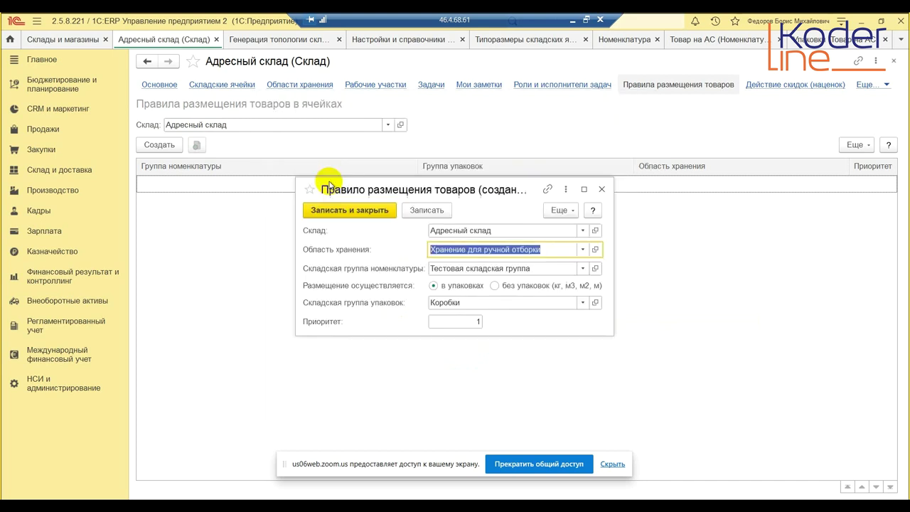
pyautogui.click(368, 210)
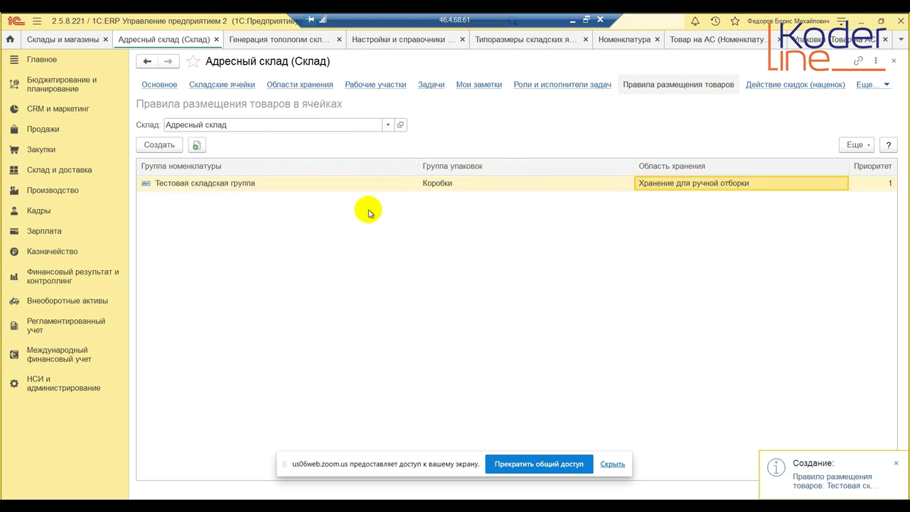
# Step: Create and save another placement rule assigning Тестовая складская группа in Паллеты packaging to the storage area "Хранение в запечатанных паллетах"
pyautogui.click(168, 145)
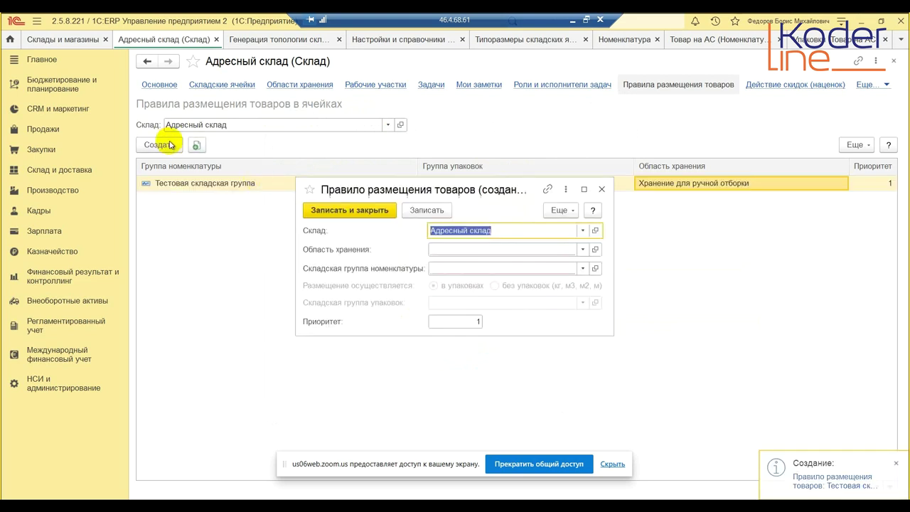
pyautogui.click(502, 244)
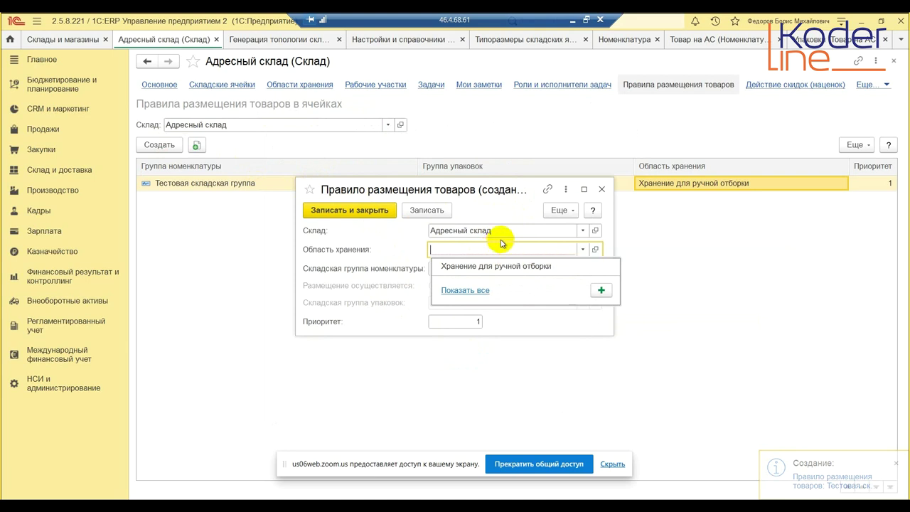
pyautogui.click(583, 249)
pyautogui.click(473, 290)
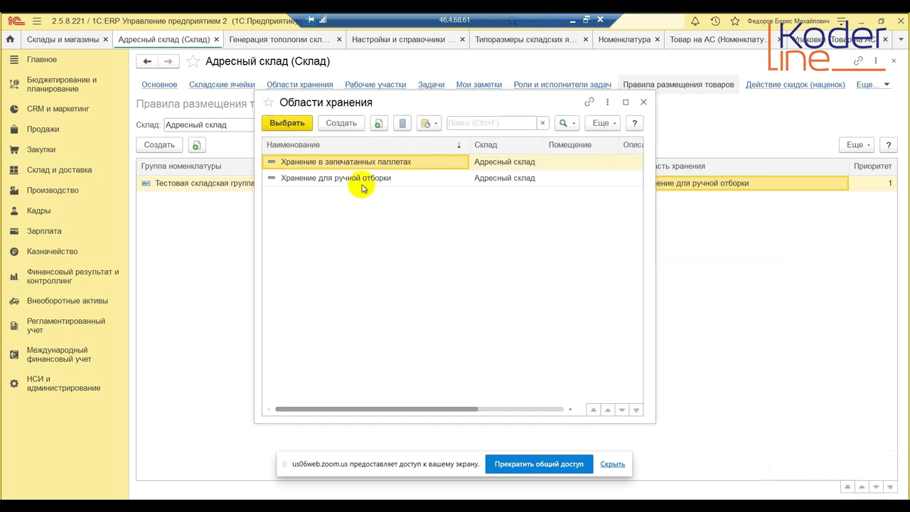
pyautogui.doubleClick(361, 162)
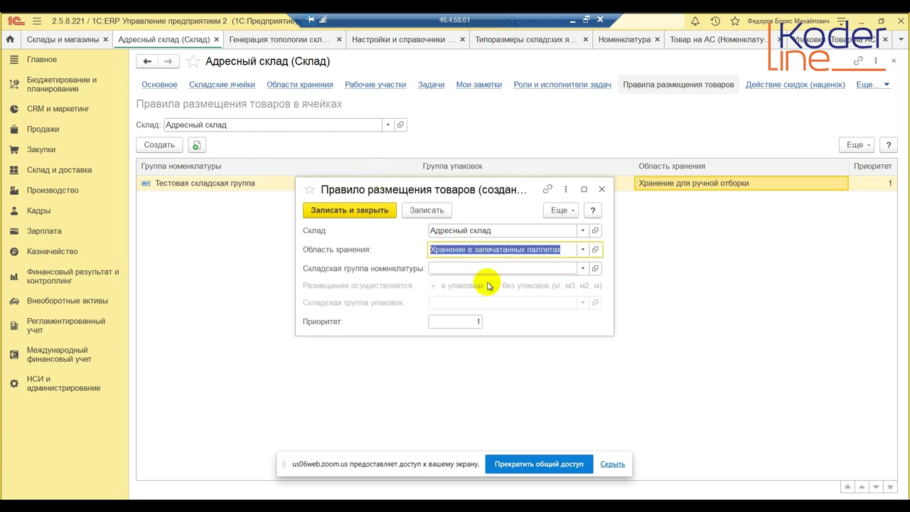
pyautogui.click(583, 268)
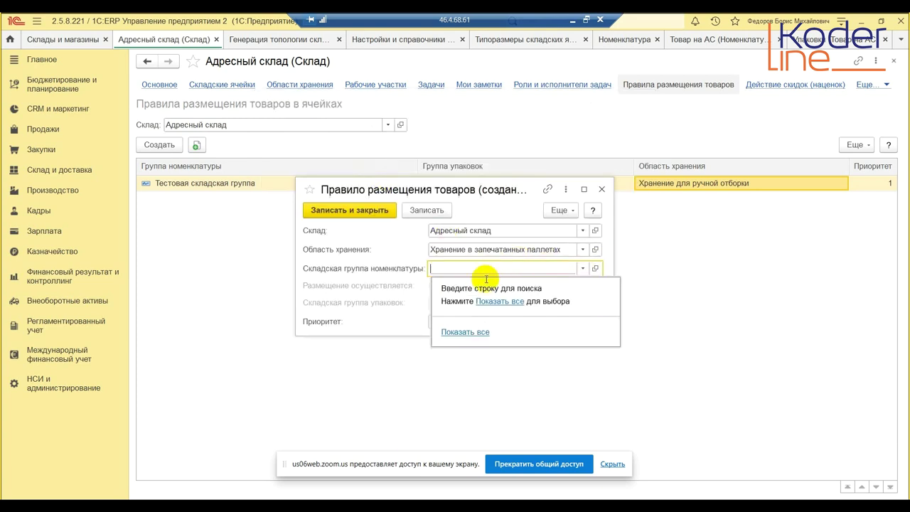
pyautogui.click(489, 304)
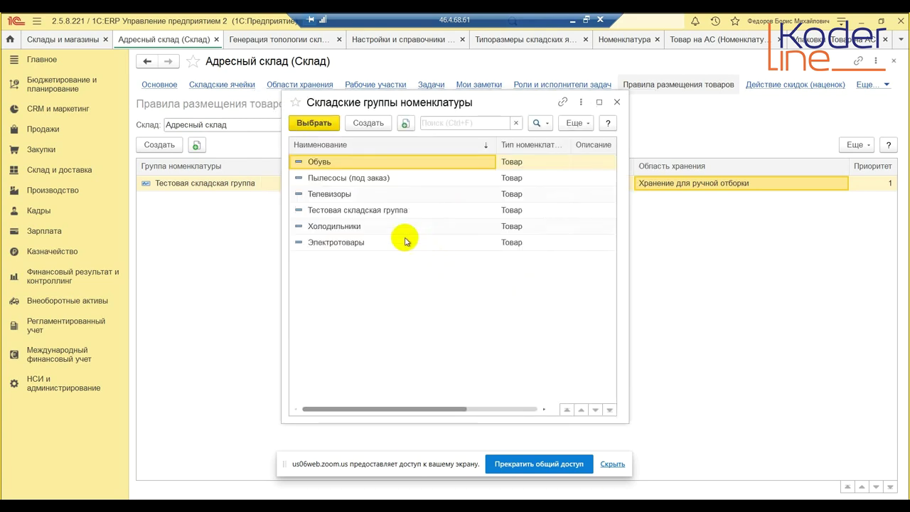
pyautogui.click(360, 211)
pyautogui.doubleClick(361, 211)
pyautogui.click(537, 302)
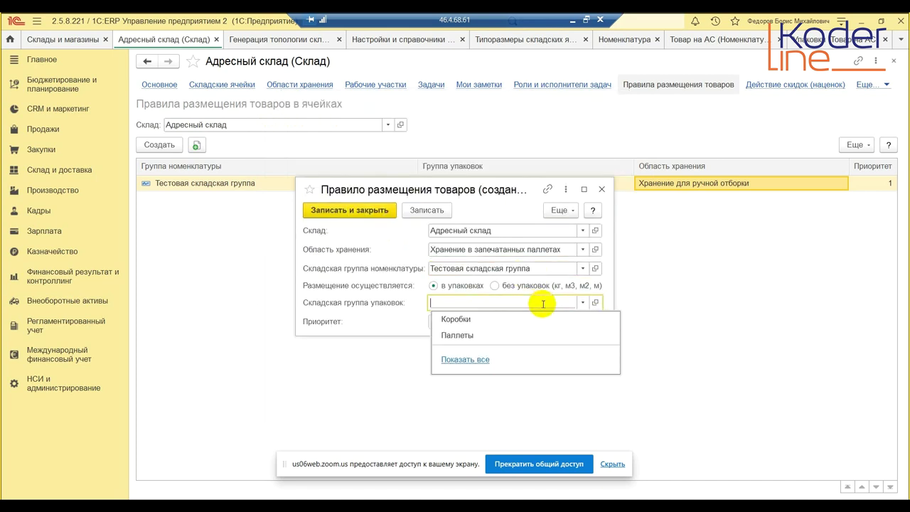
pyautogui.click(471, 335)
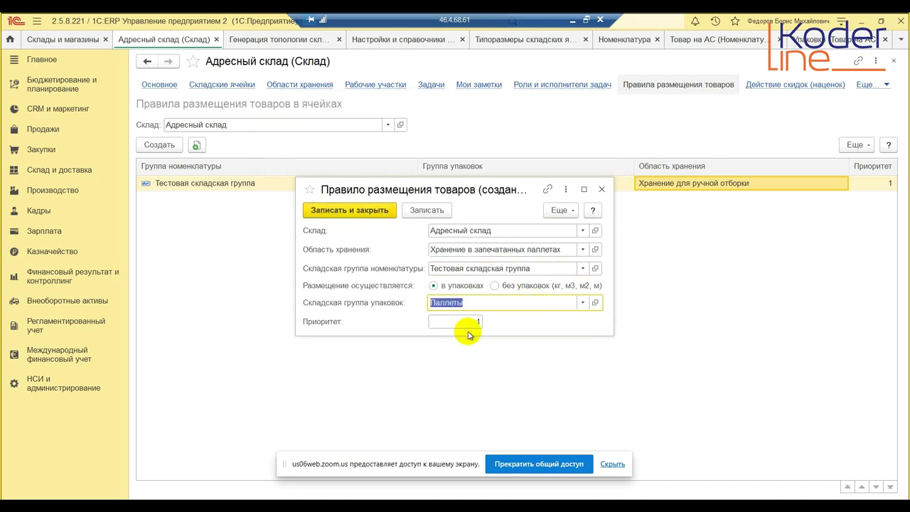
pyautogui.click(346, 209)
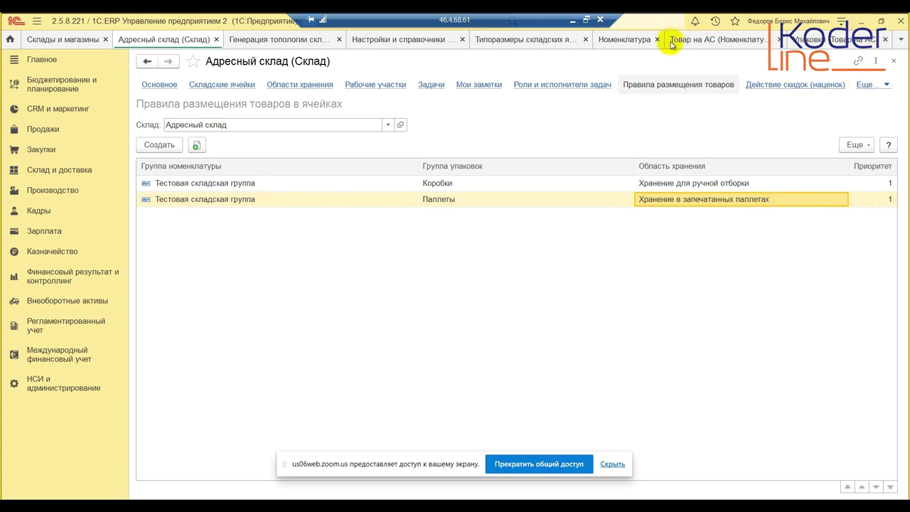
# Step: Switch to the Zoom meeting to check the conference chat, and return to the remote 1C session
pyautogui.click(572, 22)
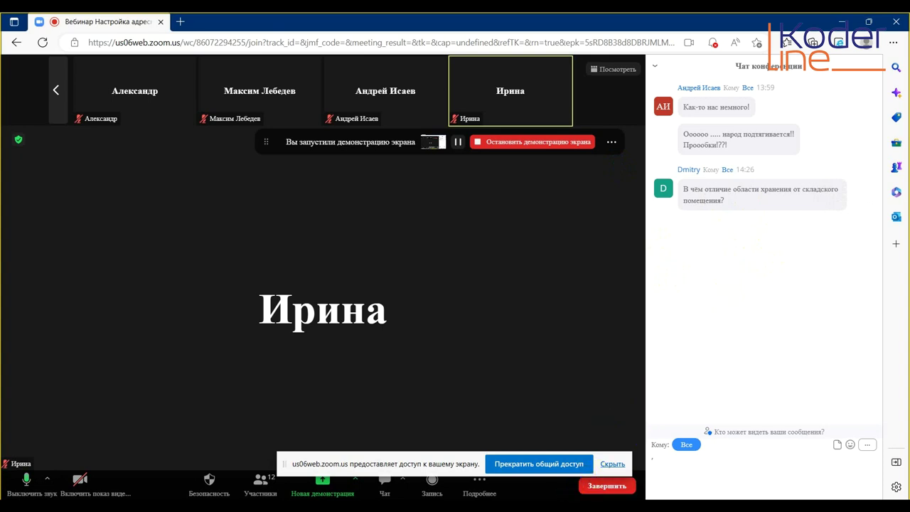
pyautogui.moveTo(339, 506)
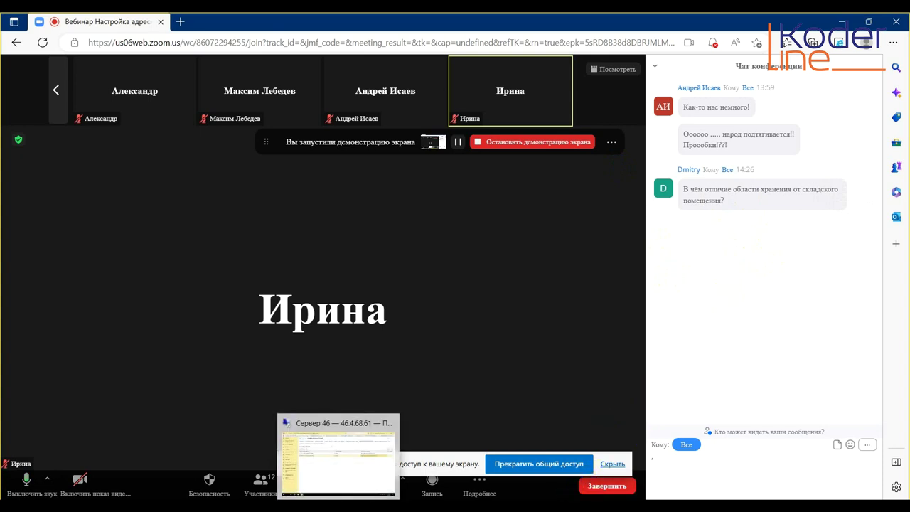
pyautogui.click(339, 463)
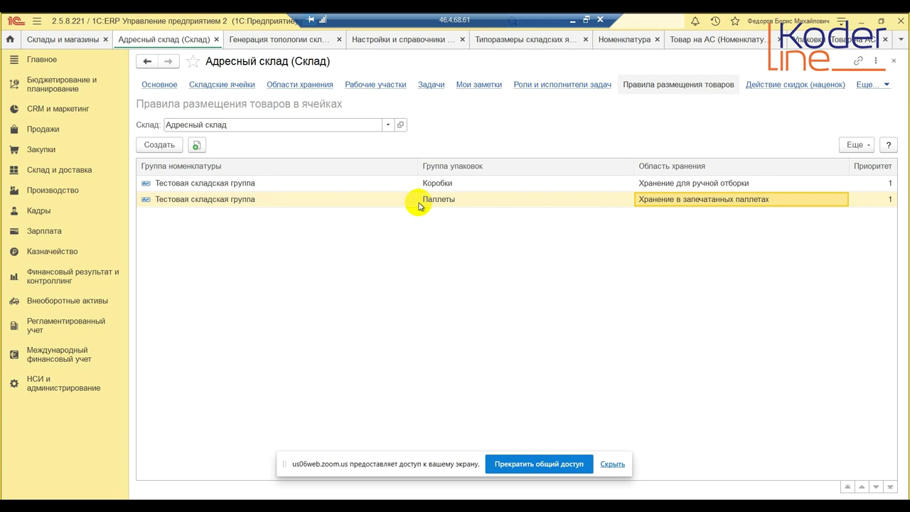
# Step: Copy the Паллеты placement rule, set its storage area to "Хранение для ручной отборки" and priority to 2, and save it
pyautogui.click(265, 184)
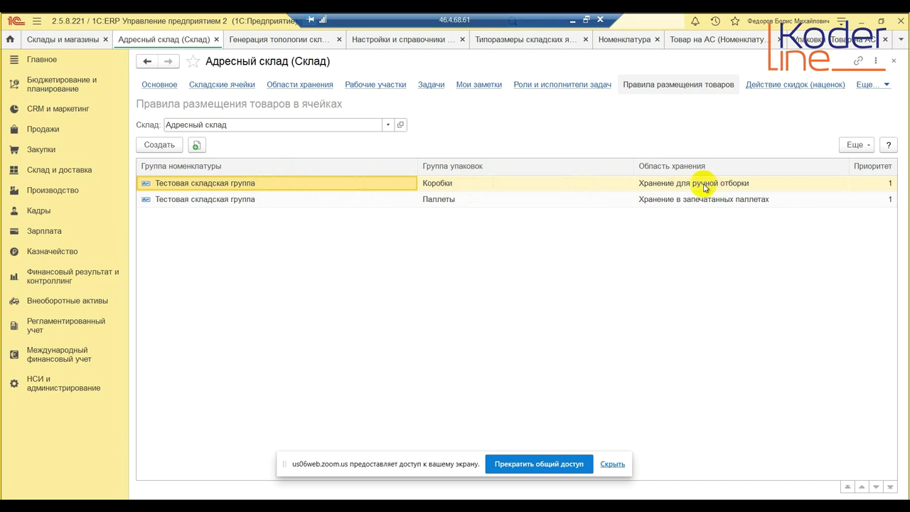
pyautogui.click(433, 202)
pyautogui.rightClick(435, 202)
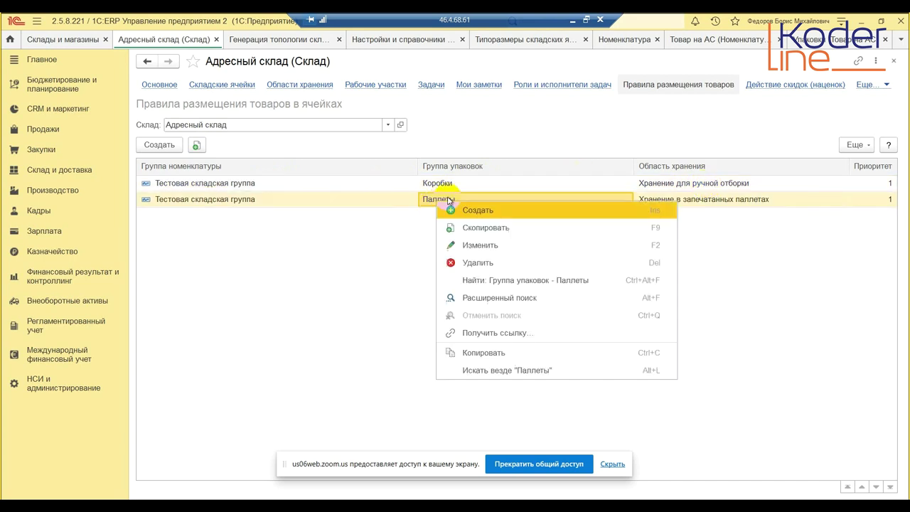
pyautogui.click(505, 229)
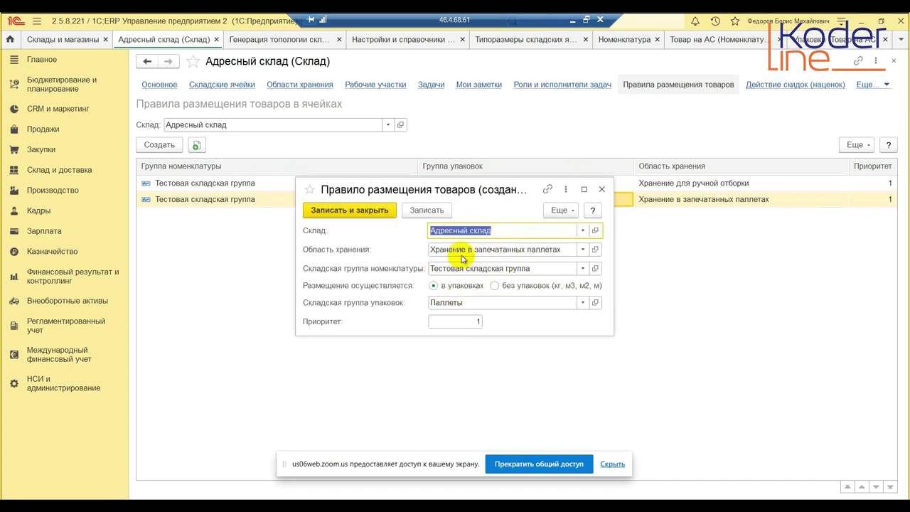
pyautogui.click(581, 250)
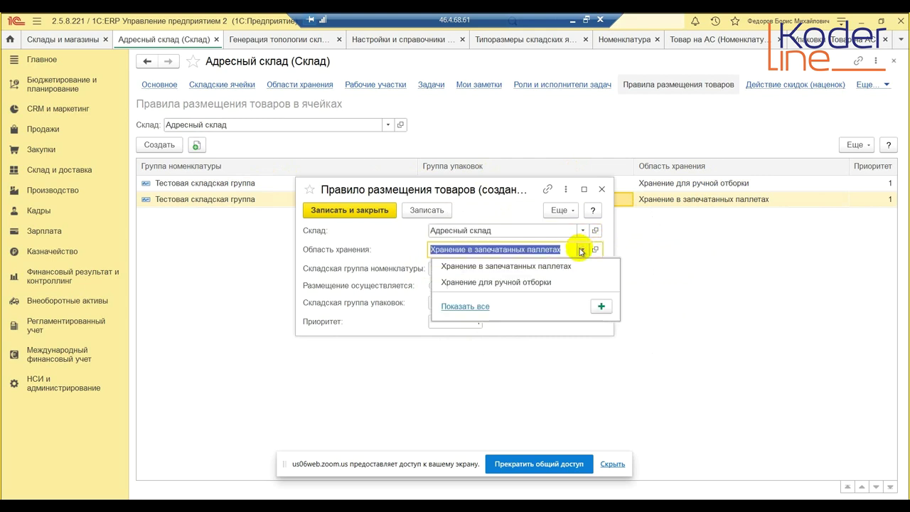
pyautogui.click(520, 281)
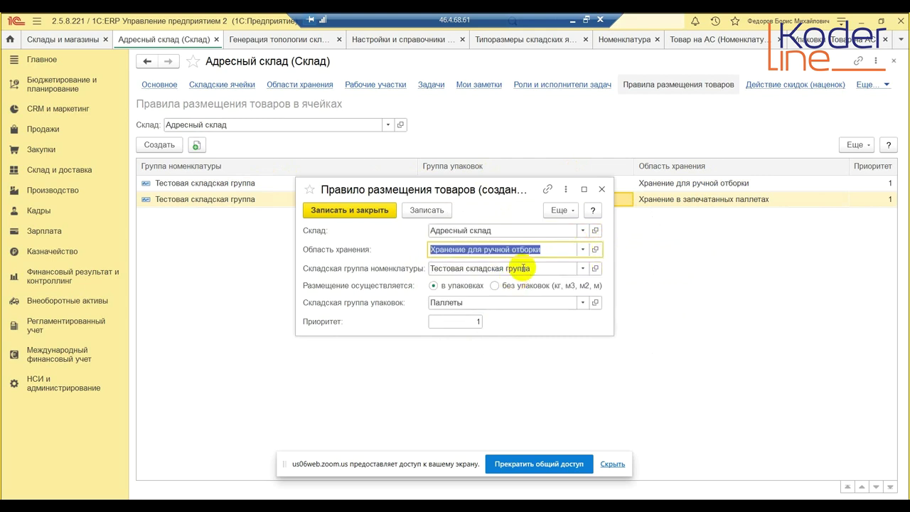
pyautogui.click(460, 321)
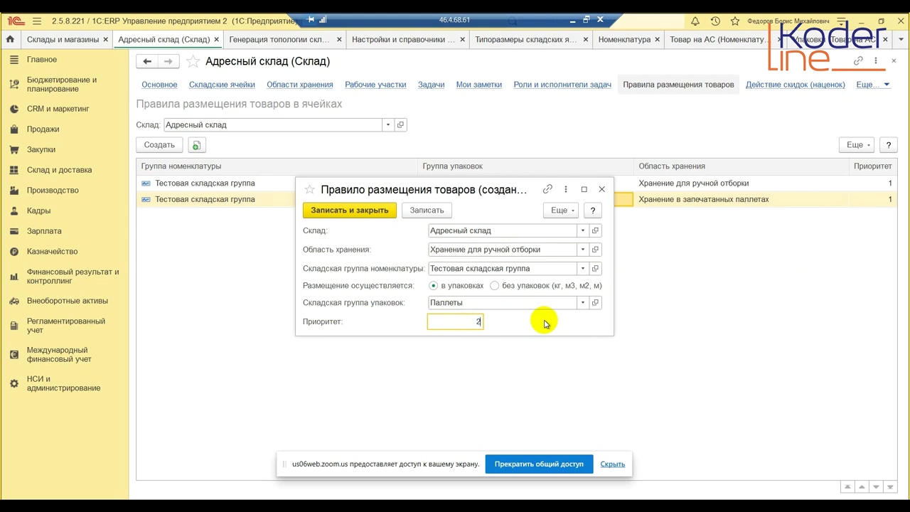
pyautogui.click(361, 211)
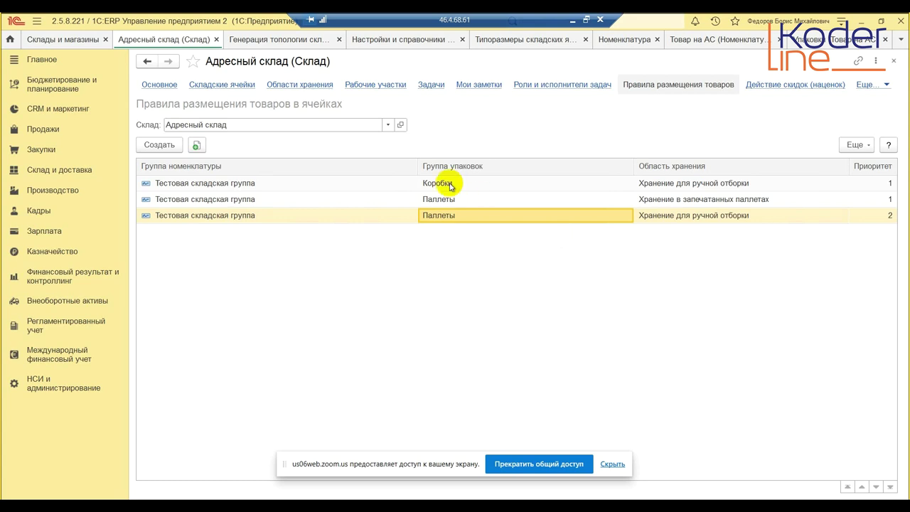
# Step: Examine the storage area column of the warehouse cells in group 01-А, widening it for readability
pyautogui.click(213, 84)
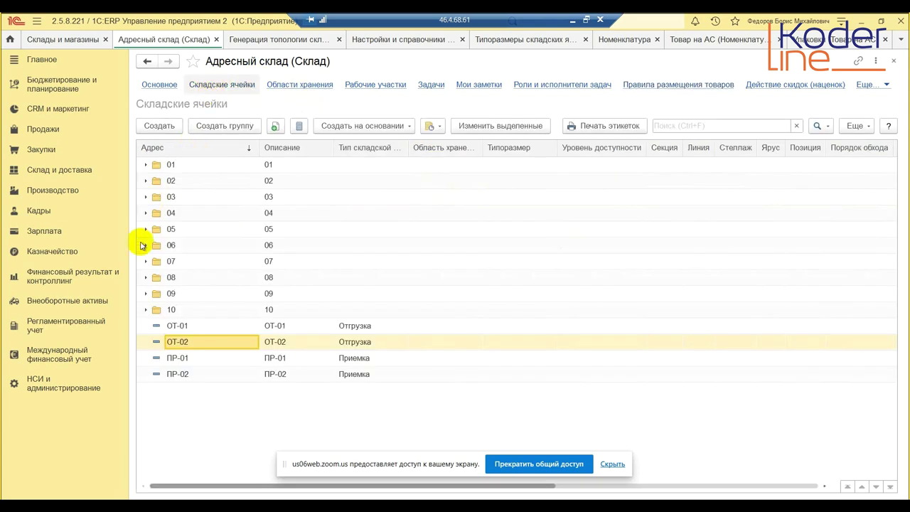
pyautogui.click(145, 164)
pyautogui.click(157, 180)
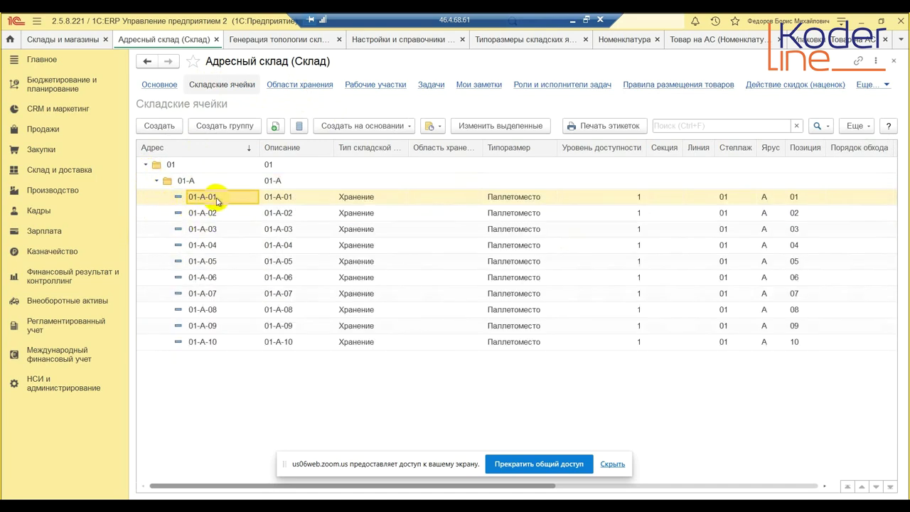
pyautogui.moveTo(484, 147); pyautogui.dragTo(536, 144)
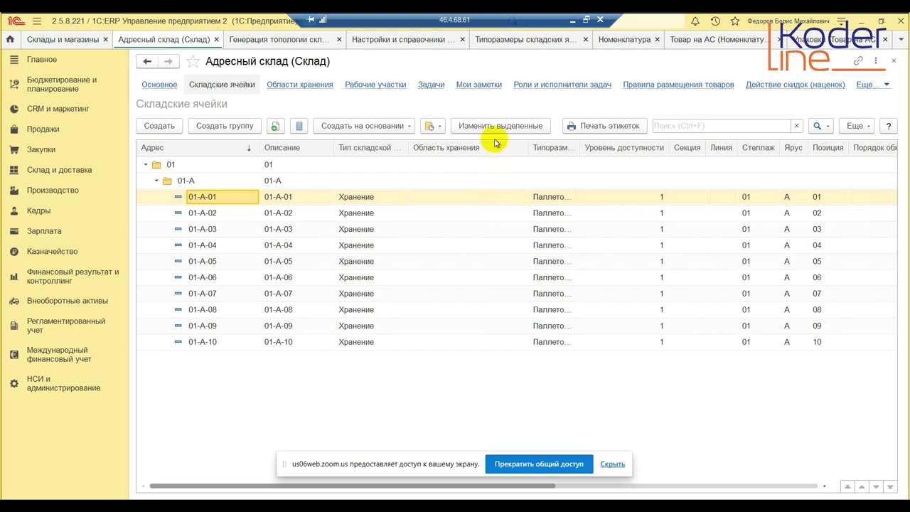
# Step: In the warehouse topology generator, enable the storage area "Хранение для ручной отборки" and limit the tier range to А–Б
pyautogui.click(295, 39)
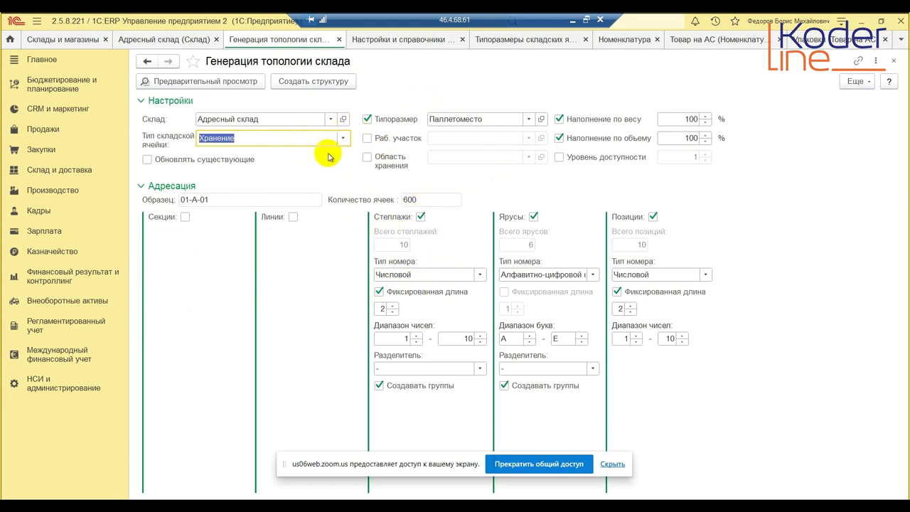
pyautogui.click(367, 159)
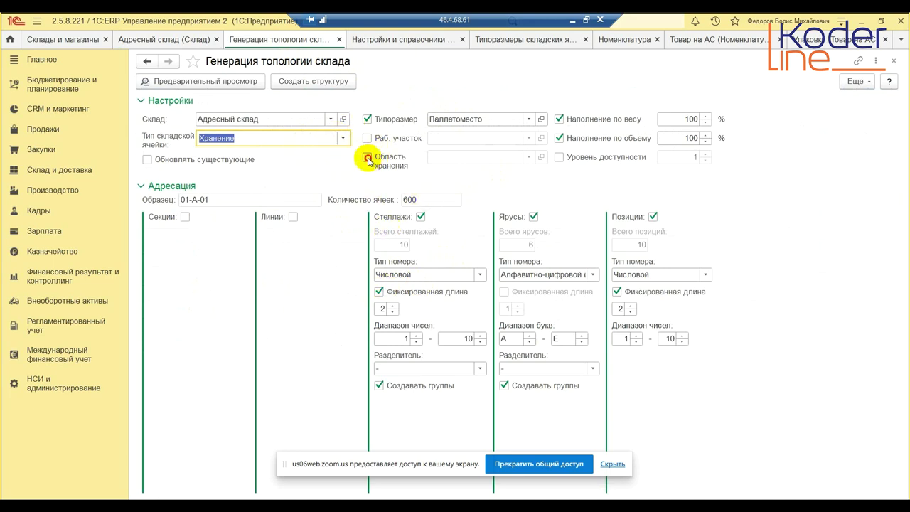
pyautogui.click(527, 158)
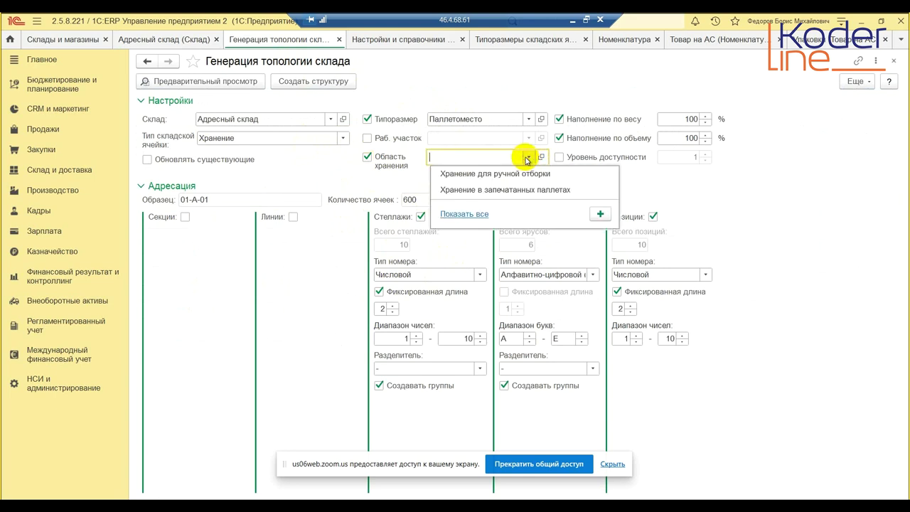
pyautogui.click(515, 174)
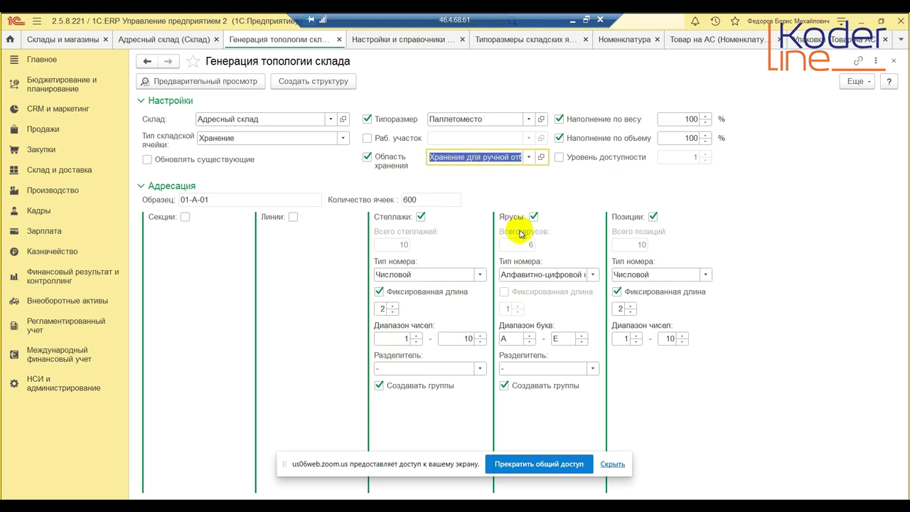
pyautogui.click(559, 338)
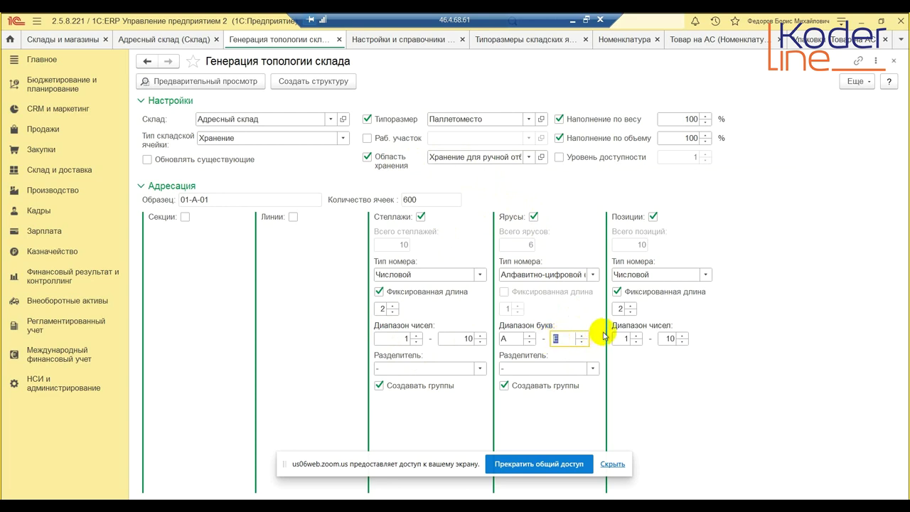
pyautogui.click(582, 342)
pyautogui.click(582, 342)
pyautogui.click(582, 342)
pyautogui.click(582, 342)
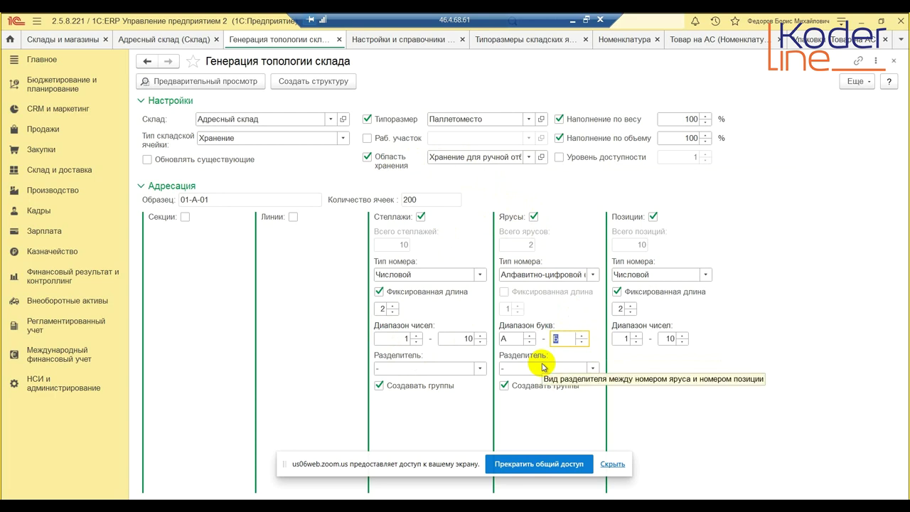
# Step: Enable updating of existing cells and generate the structure for these tiers
pyautogui.click(147, 159)
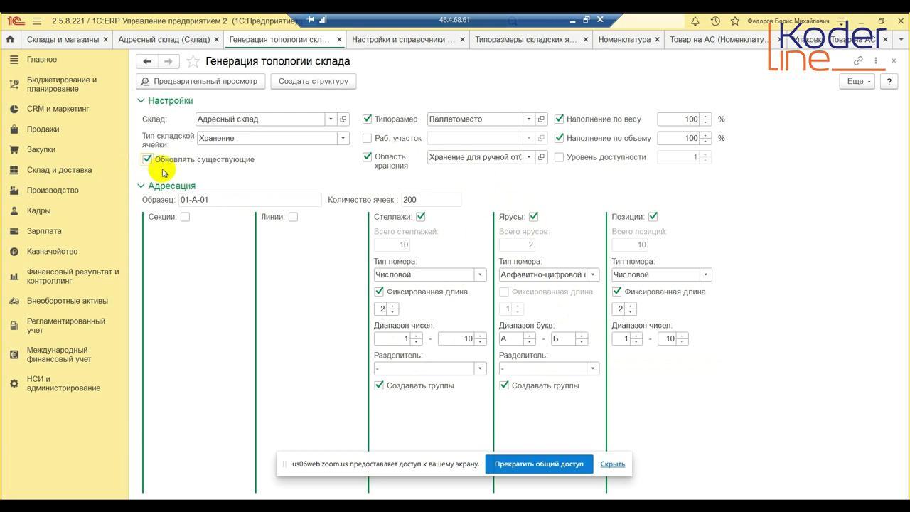
pyautogui.click(329, 83)
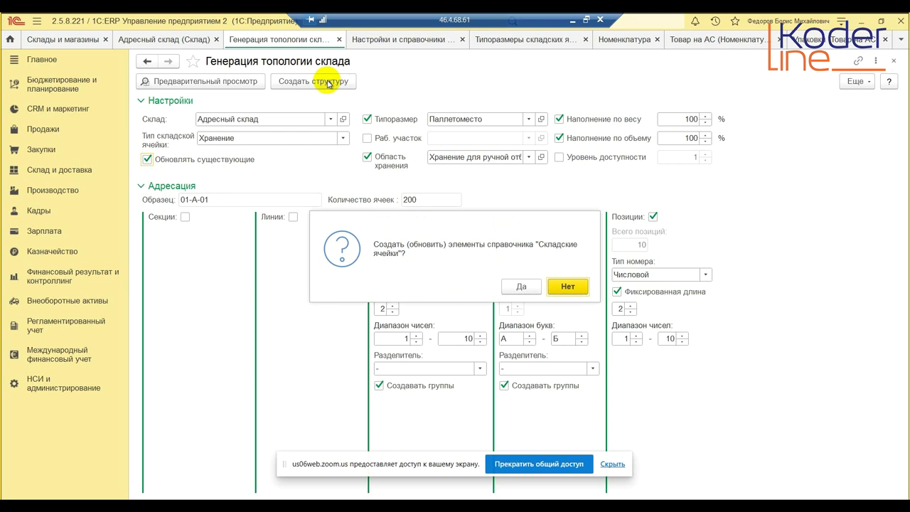
pyautogui.click(512, 287)
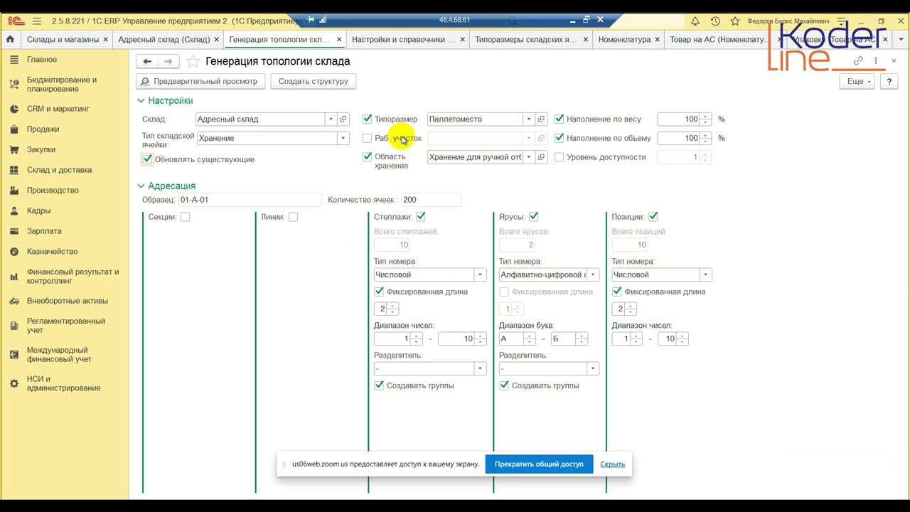
# Step: Update the cells of tiers В–Е with the storage area "Хранение в запечатанных паллетах" by generating the structure again
pyautogui.click(528, 158)
pyautogui.click(522, 188)
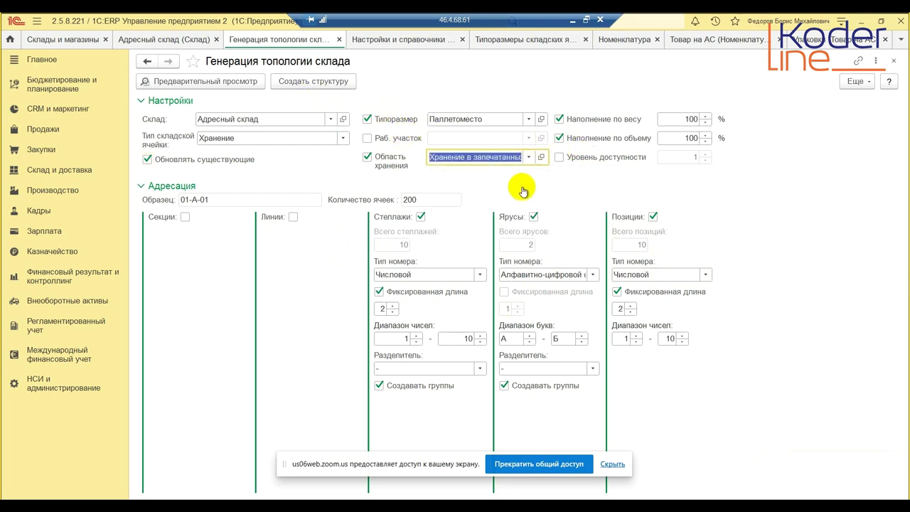
pyautogui.click(530, 337)
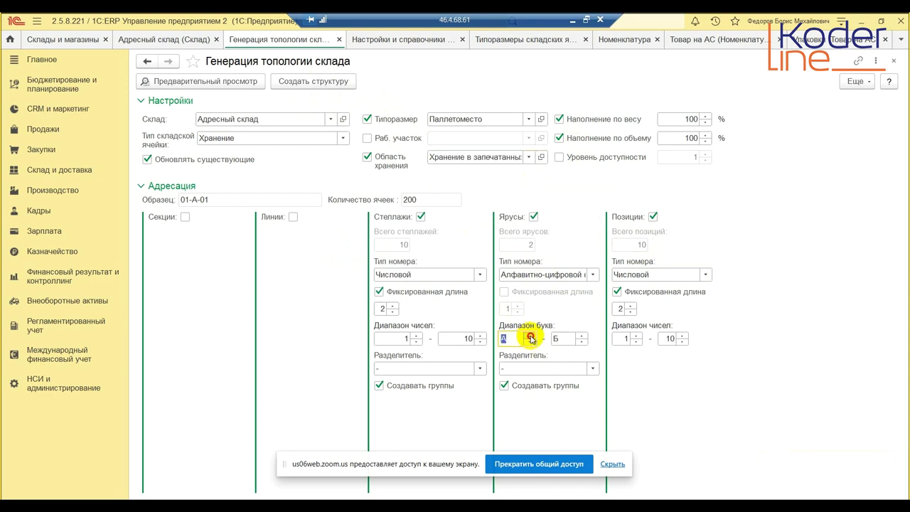
pyautogui.click(583, 337)
pyautogui.click(582, 338)
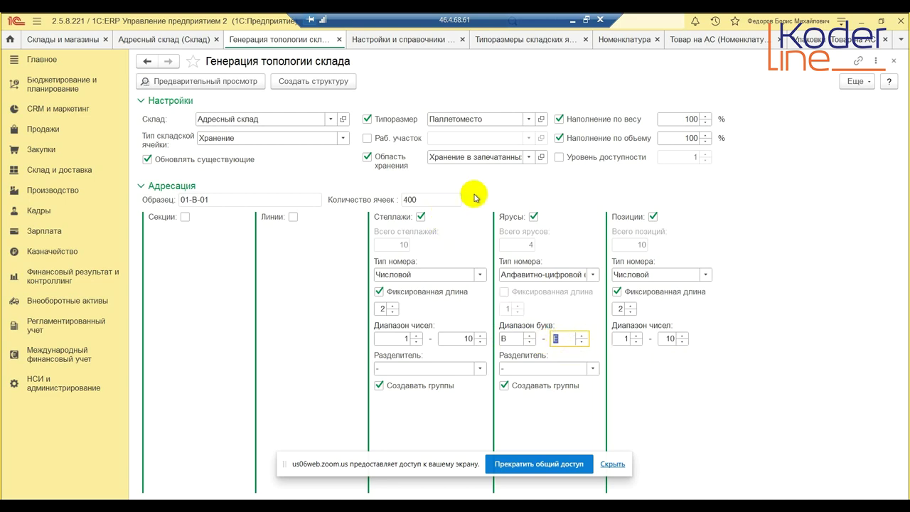
pyautogui.click(288, 81)
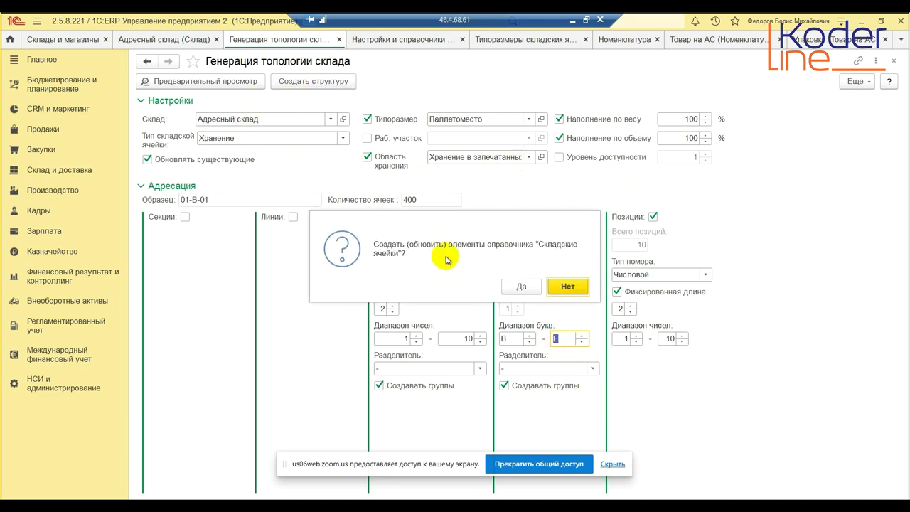
pyautogui.click(518, 287)
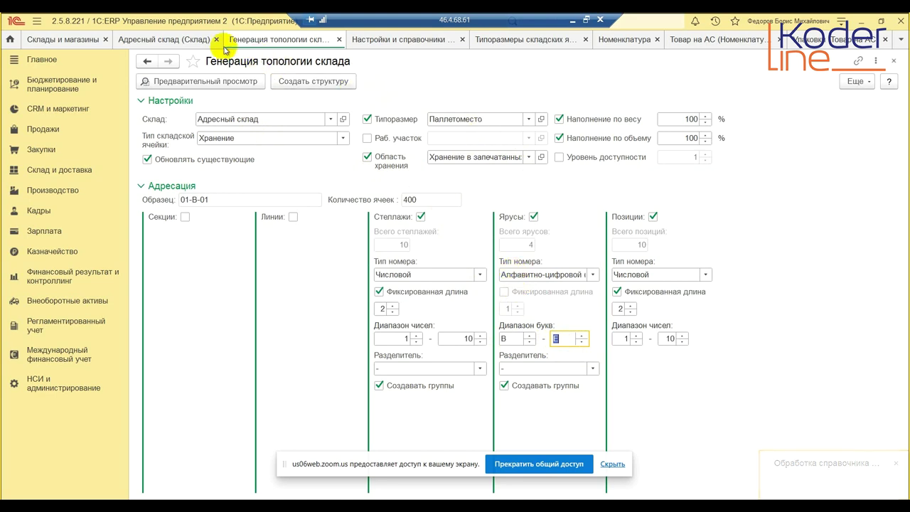
# Step: Check the storage areas assigned to the warehouse cells in groups 01-А and 01-Г
pyautogui.click(184, 39)
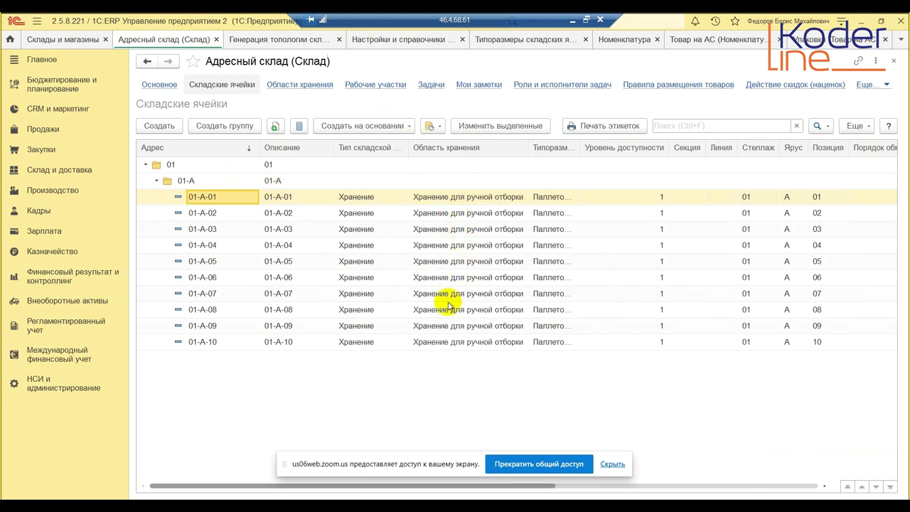
pyautogui.click(157, 182)
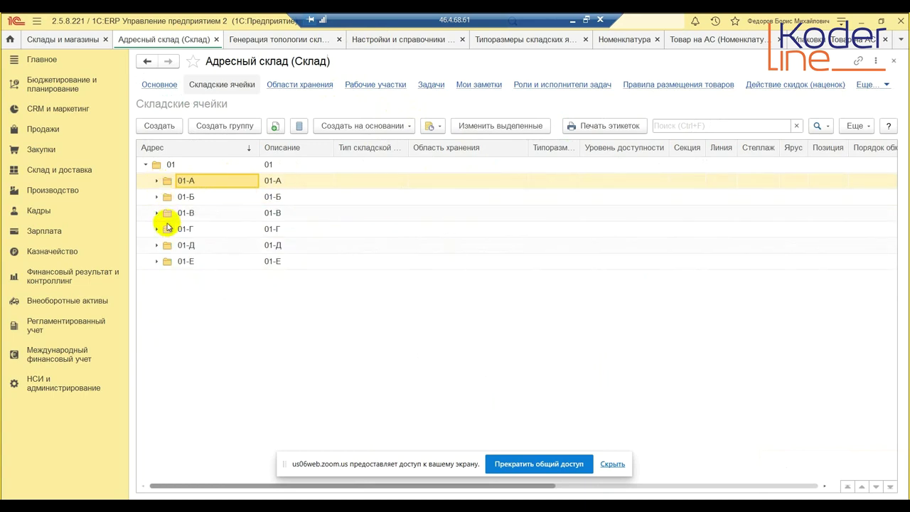
pyautogui.click(155, 229)
pyautogui.click(465, 279)
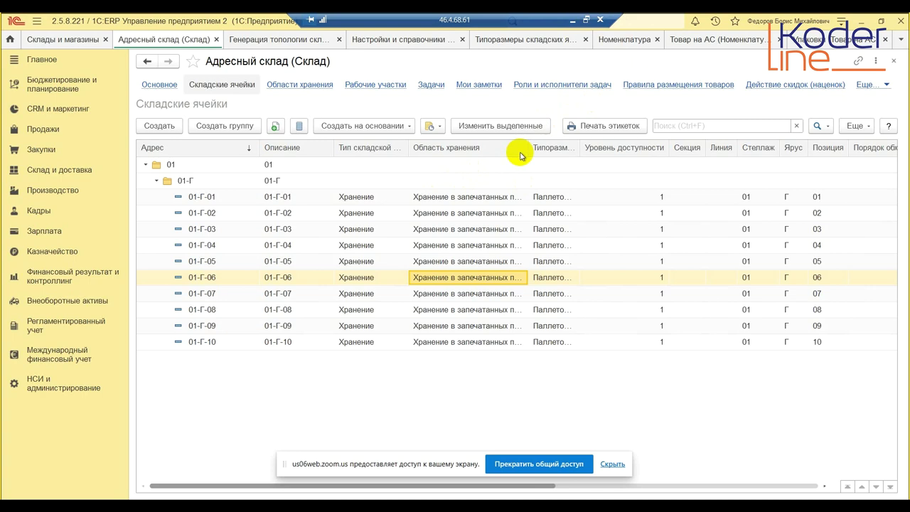
# Step: Switch to the Zoom meeting to read the conference chat, and return to the remote 1C session
pyautogui.click(576, 25)
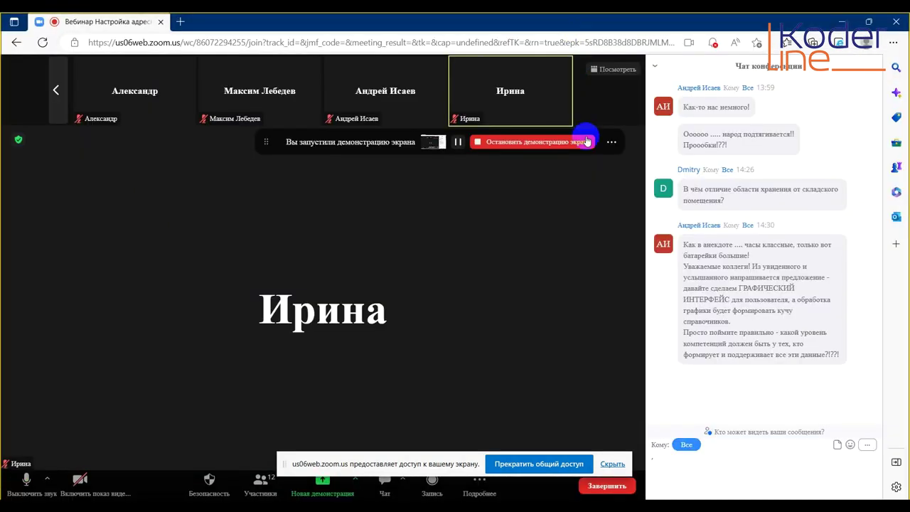
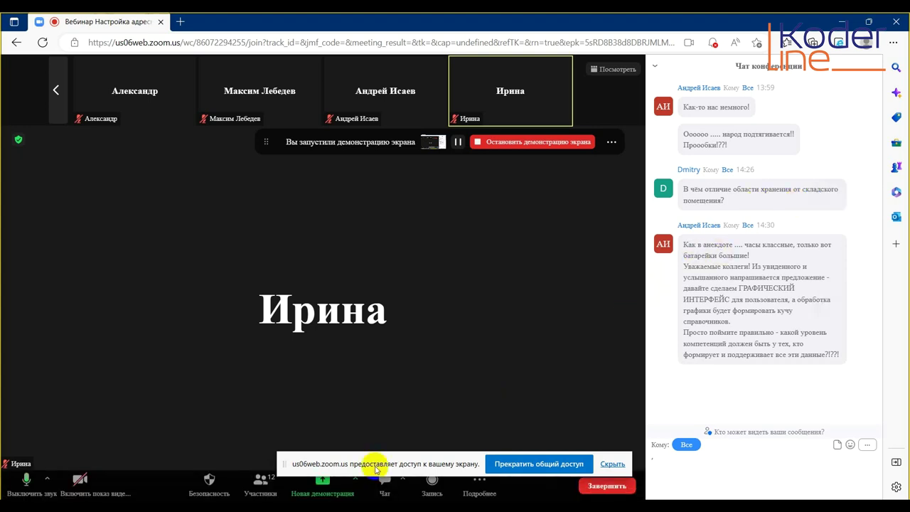
pyautogui.hotkey('alt', 'Tab')
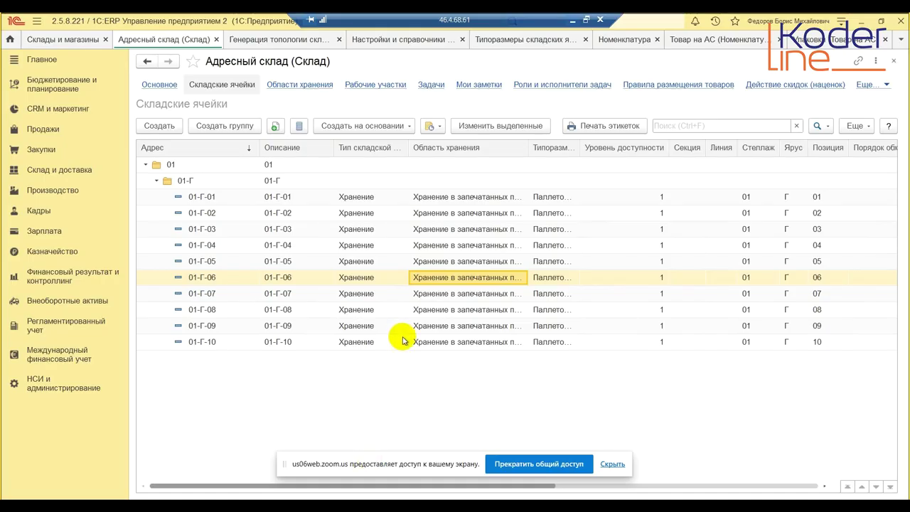
# Step: Open the list of all purchase documents and create a goods and services purchase document with the operation "Закупка у поставщика"
pyautogui.click(146, 164)
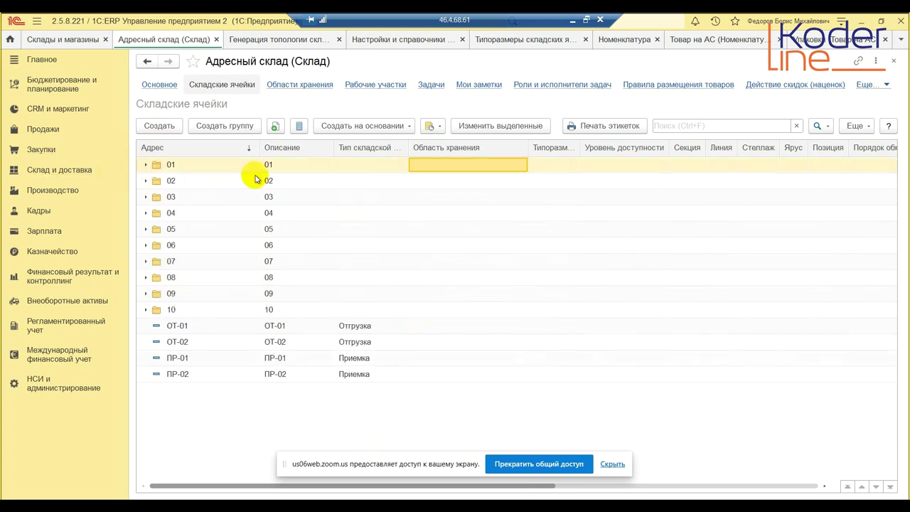
pyautogui.click(50, 149)
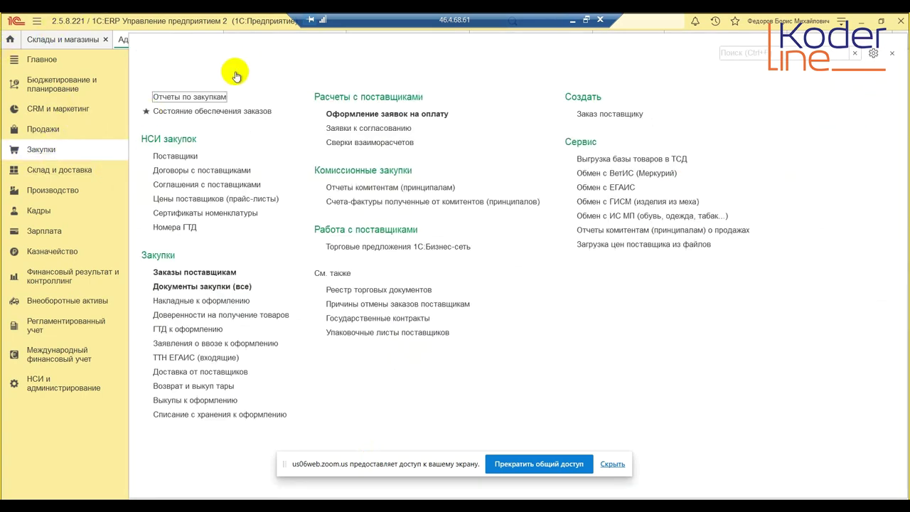
pyautogui.click(227, 286)
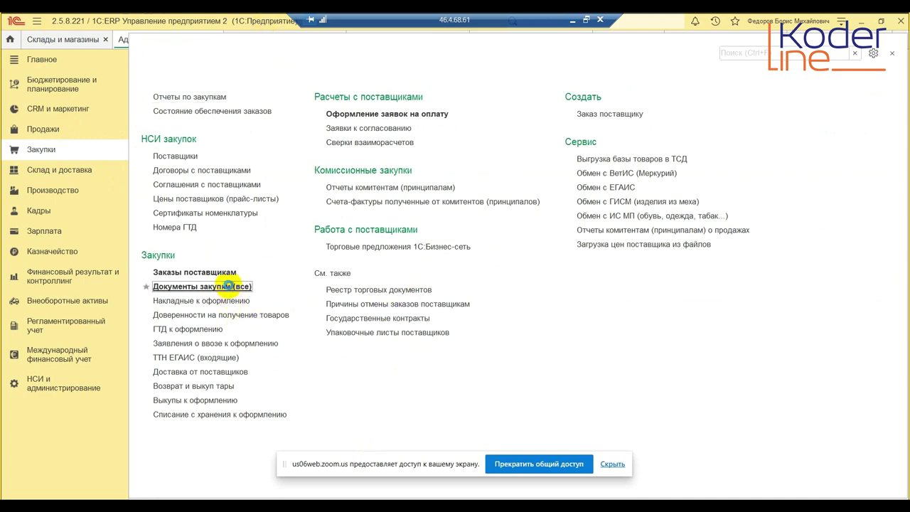
pyautogui.click(229, 287)
pyautogui.click(178, 119)
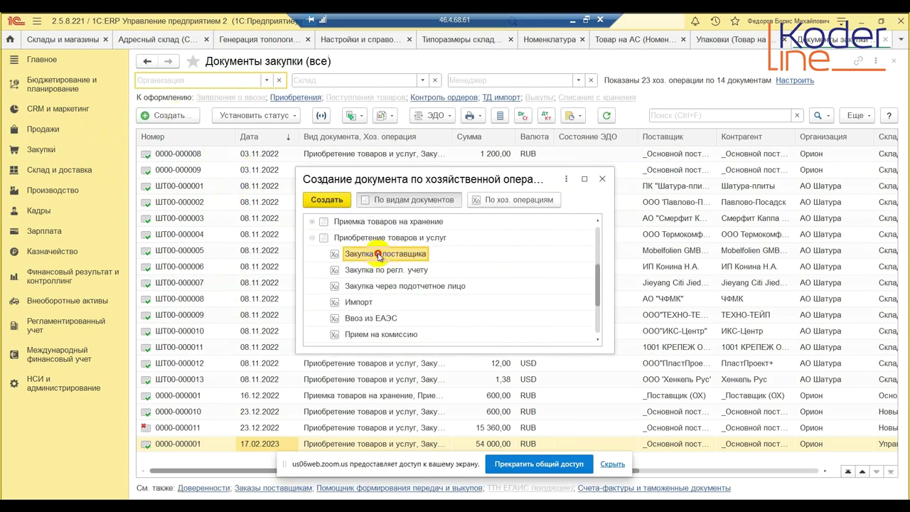
pyautogui.doubleClick(379, 256)
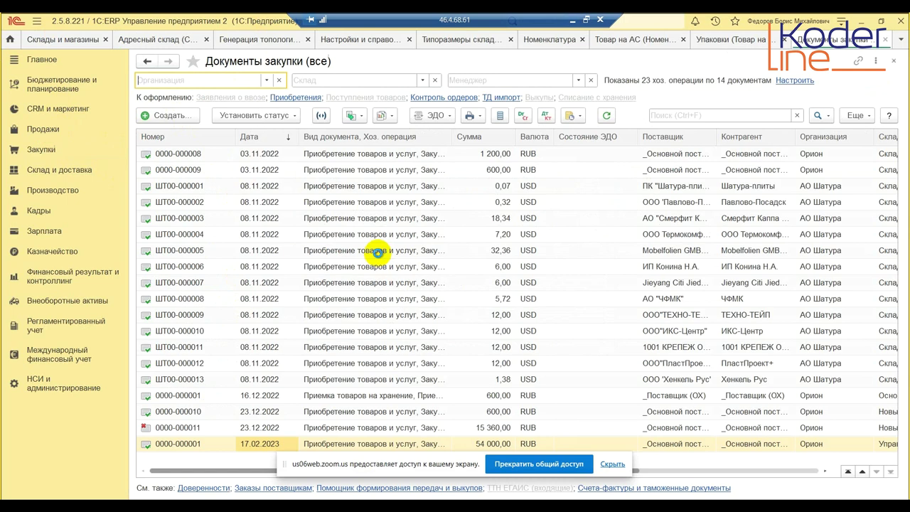
# Step: Choose "_Основной поставщик" as the purchase document's supplier and clear its agreement "Закупка смолы"
pyautogui.click(284, 183)
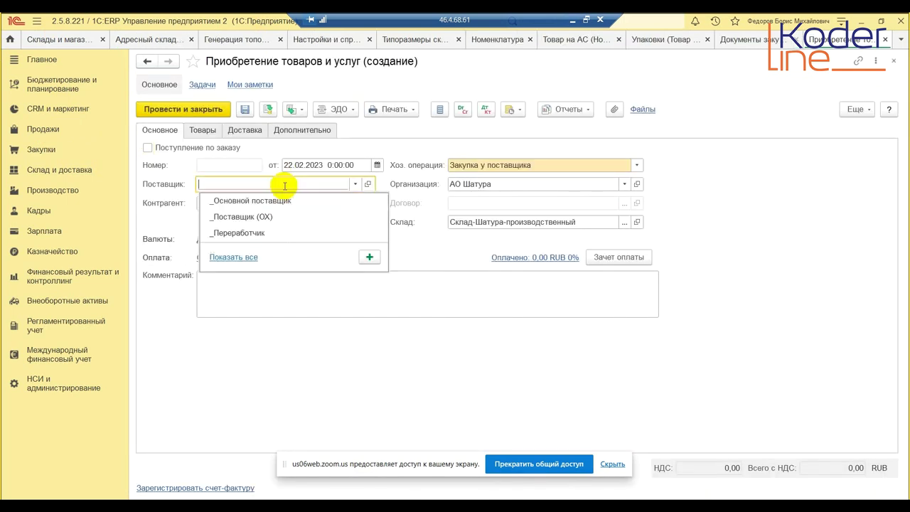
pyautogui.click(287, 205)
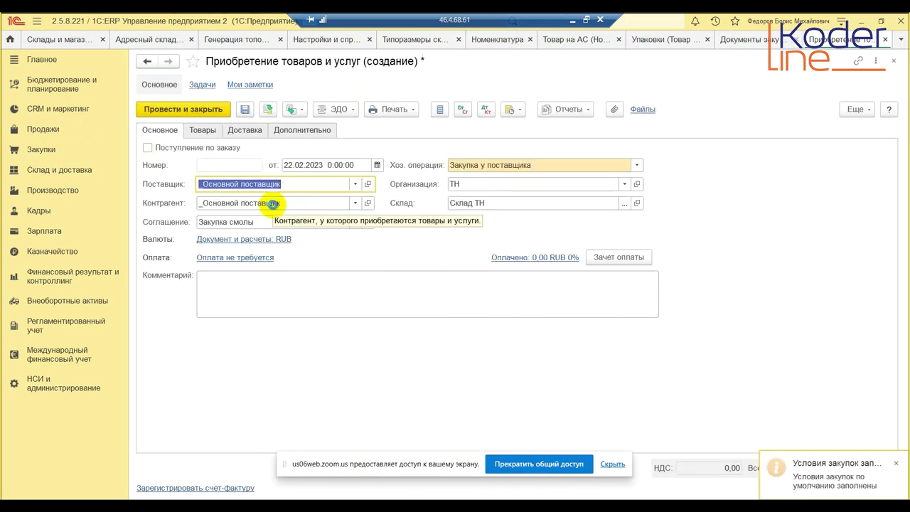
pyautogui.click(290, 222)
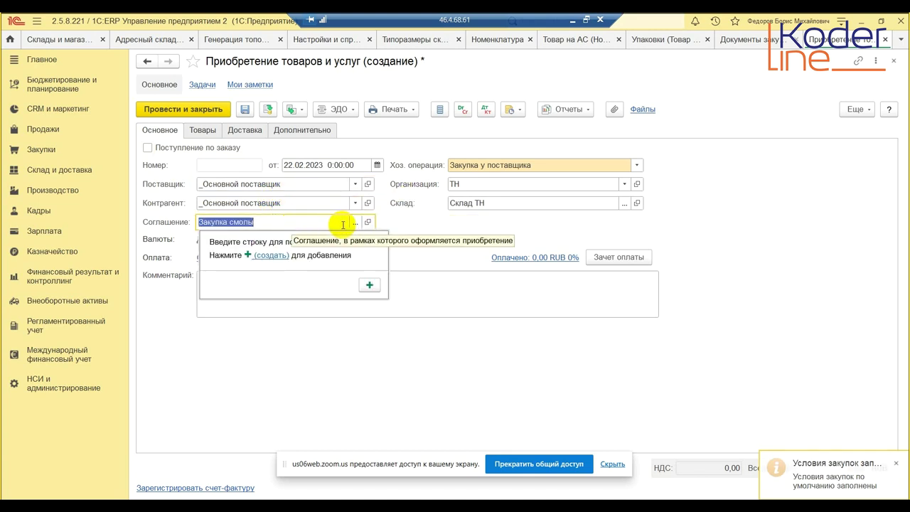
pyautogui.click(356, 223)
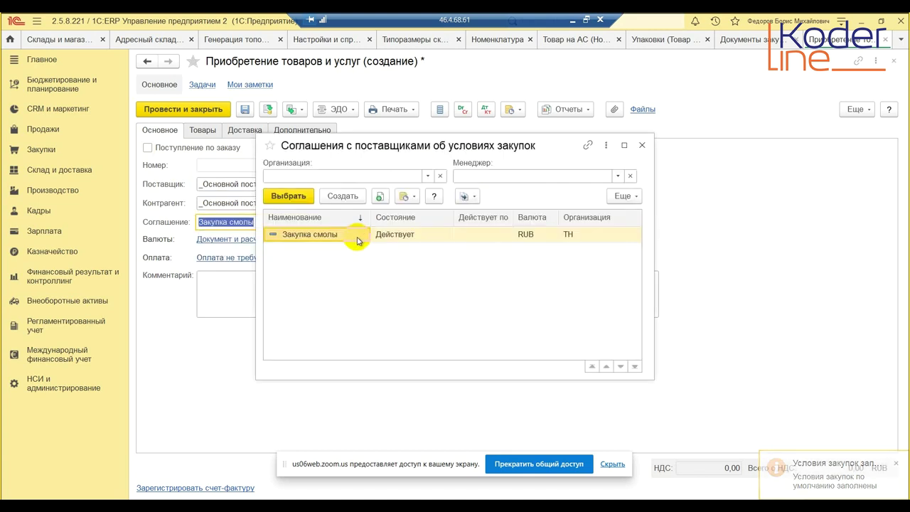
pyautogui.click(228, 217)
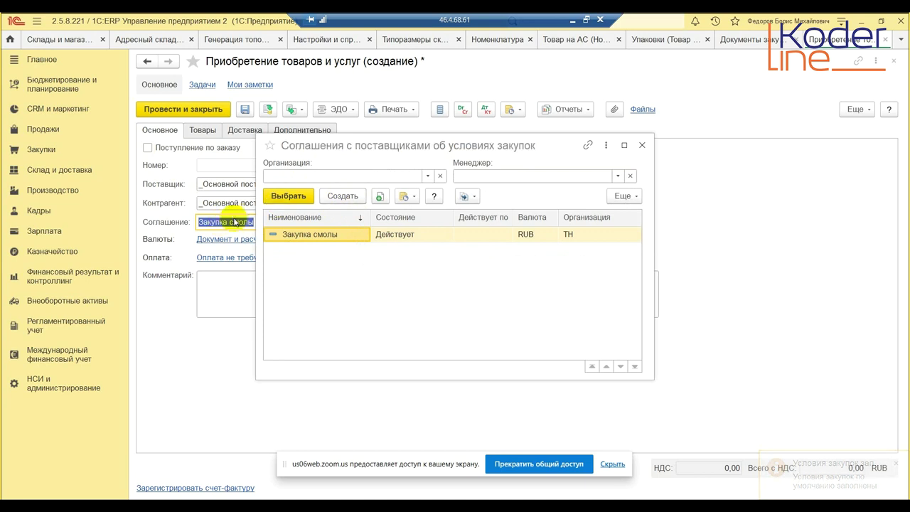
pyautogui.click(642, 145)
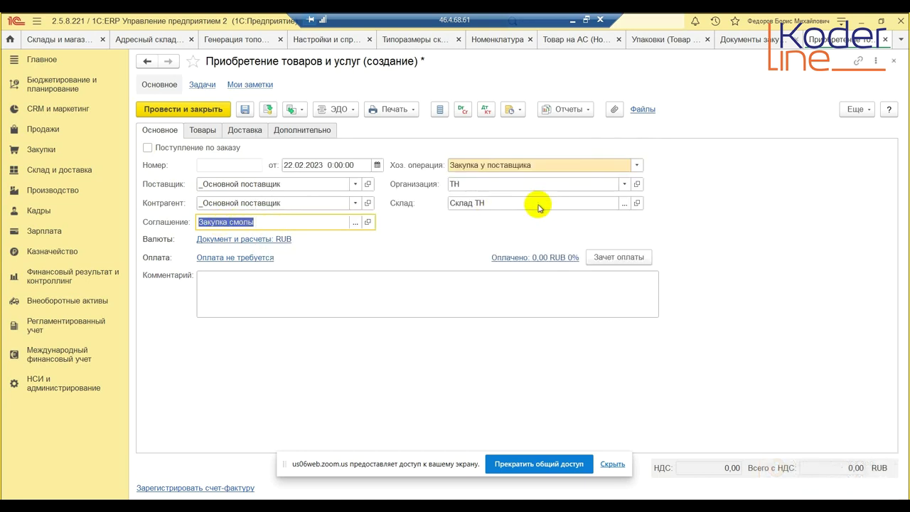
pyautogui.press('BackSpace')
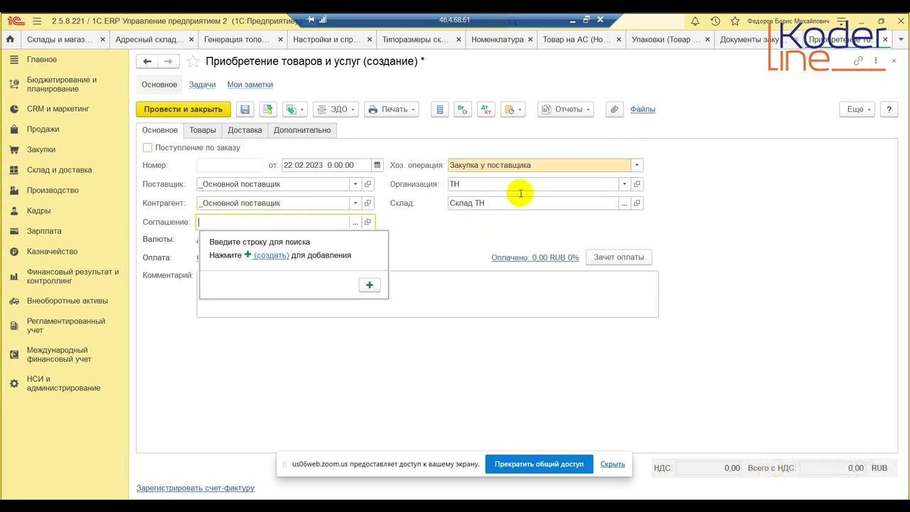
# Step: Set the purchase document's organization to "Орион" and its warehouse to "Адресный склад"
pyautogui.click(509, 184)
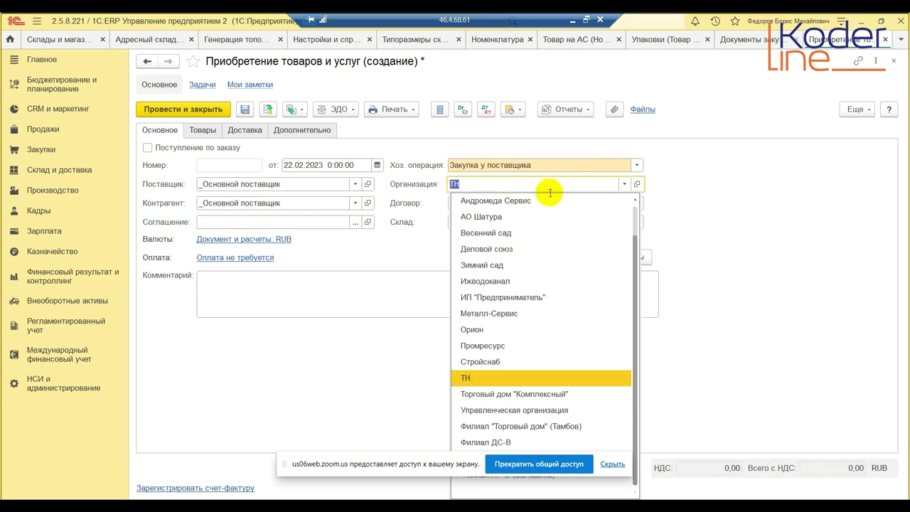
pyautogui.click(500, 330)
pyautogui.click(498, 222)
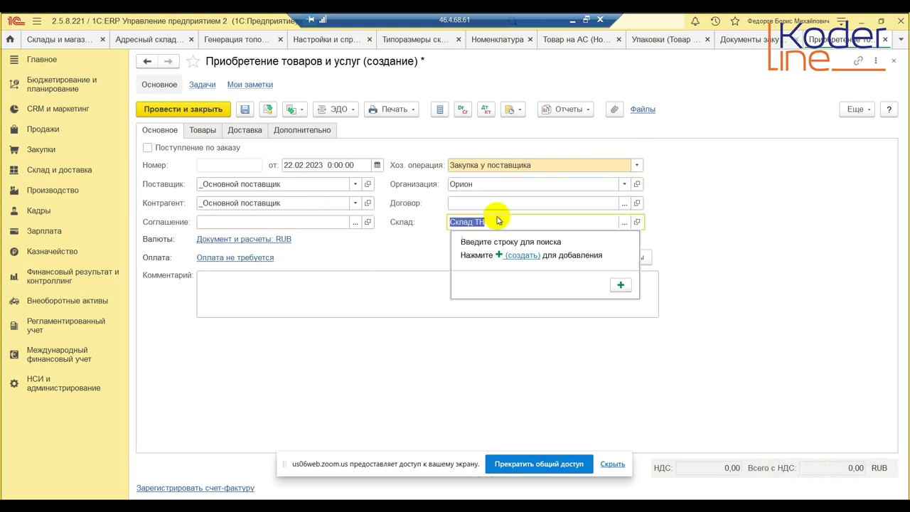
pyautogui.click(621, 221)
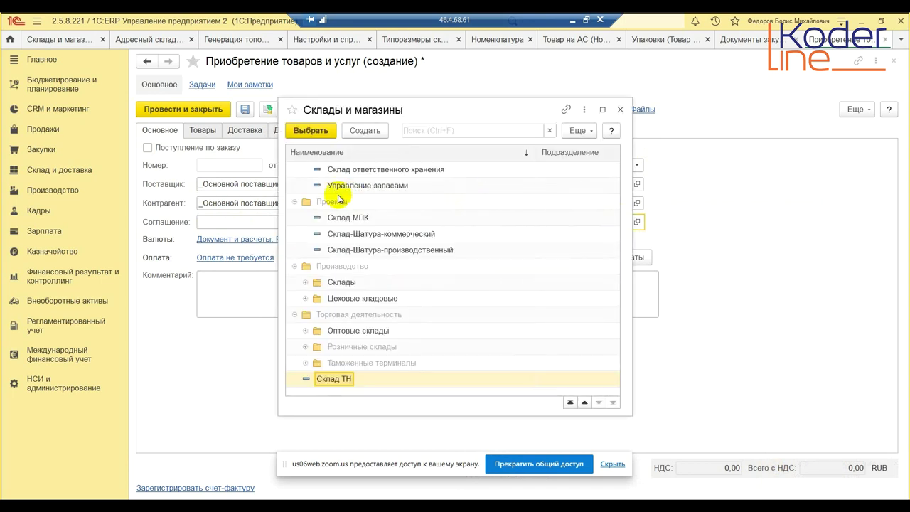
pyautogui.scroll(3, 338, 202)
pyautogui.doubleClick(335, 186)
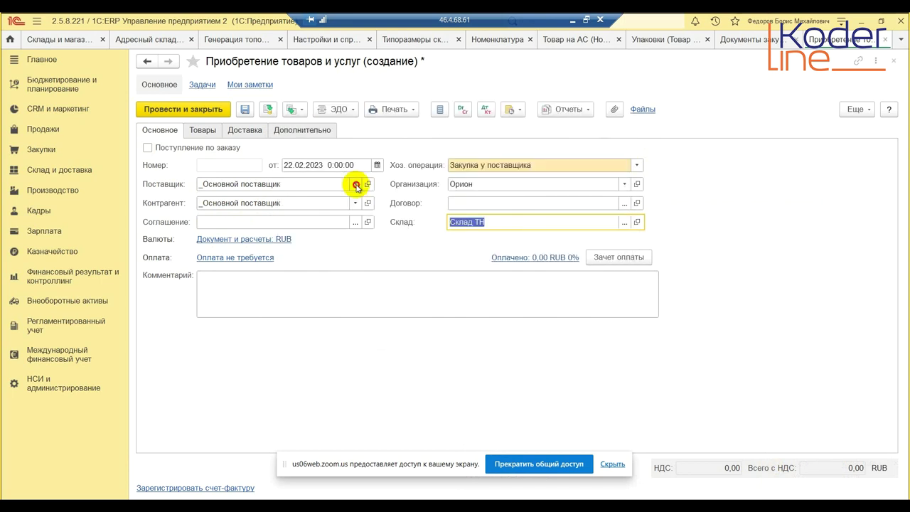
# Step: Add a goods line for "Товар на АС" from the full item list with a quantity of 100
pyautogui.click(202, 131)
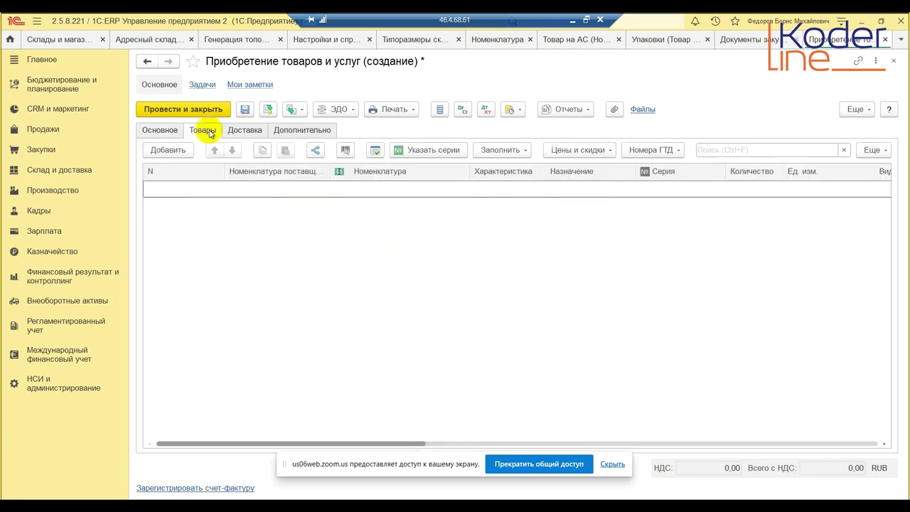
pyautogui.click(167, 150)
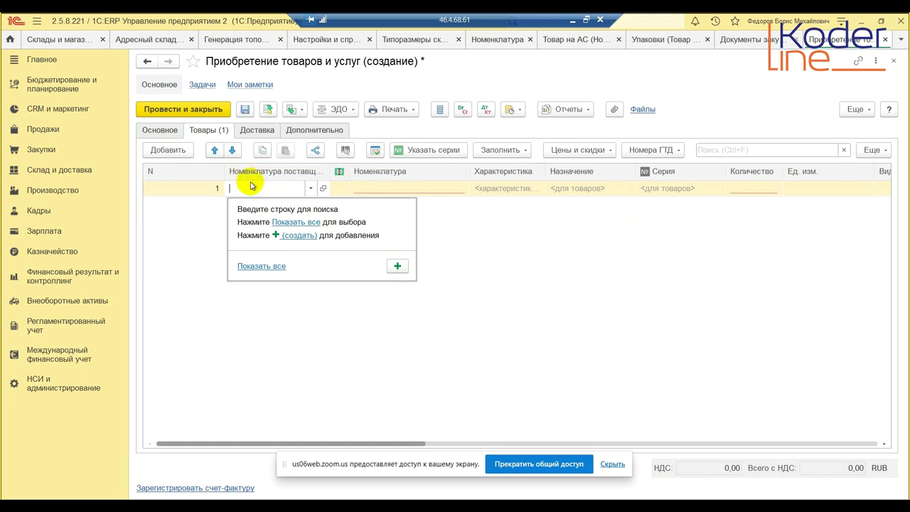
pyautogui.click(375, 189)
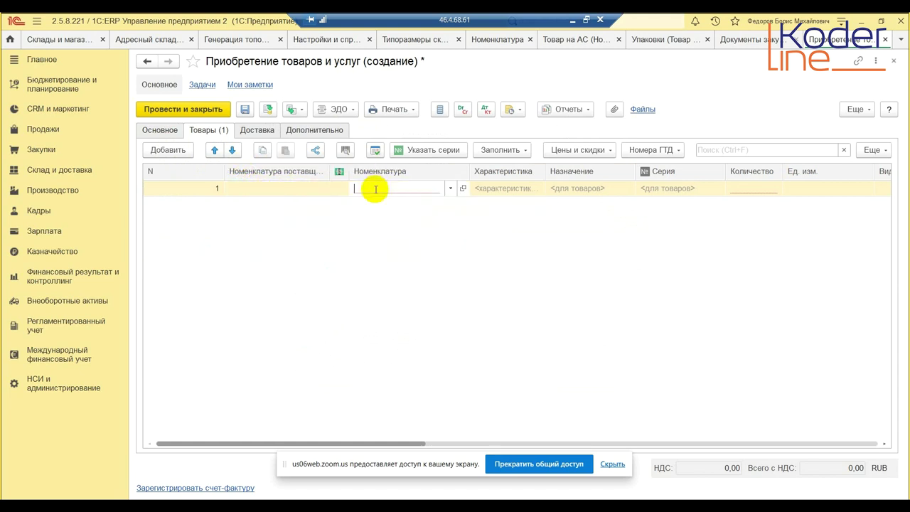
pyautogui.click(450, 189)
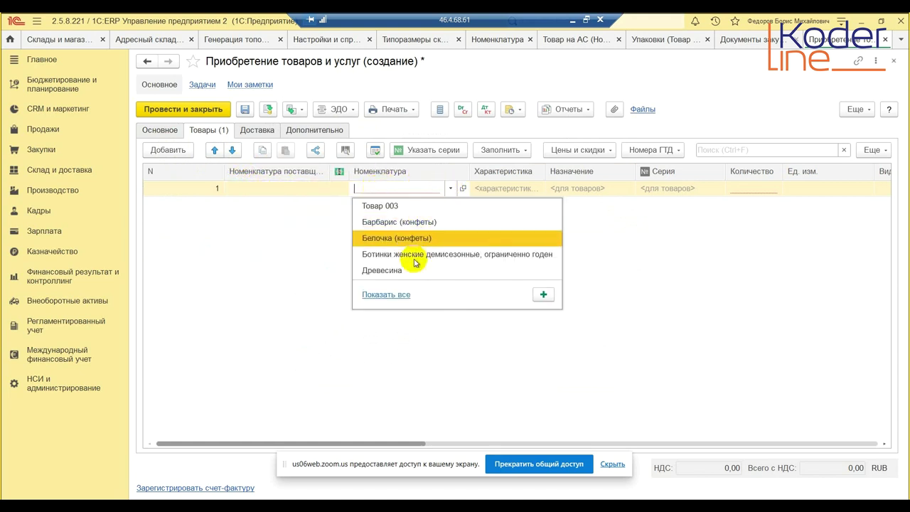
pyautogui.click(386, 294)
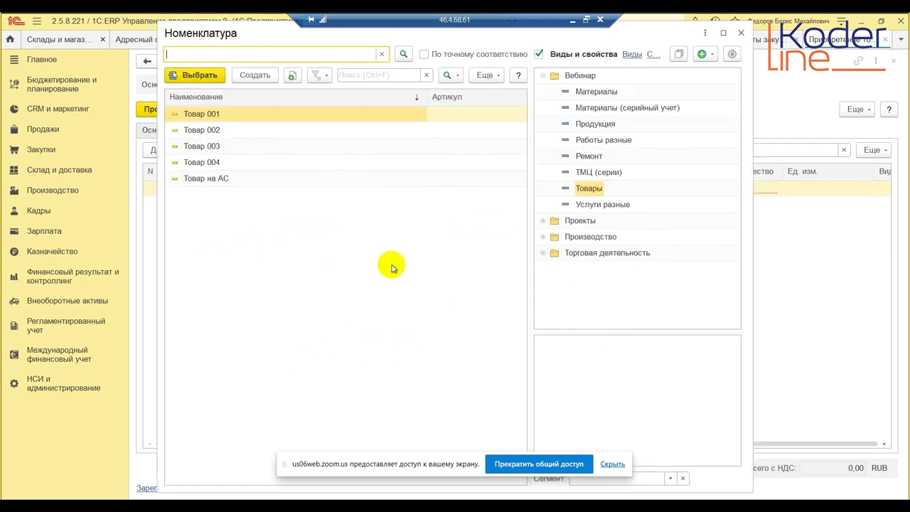
pyautogui.doubleClick(207, 180)
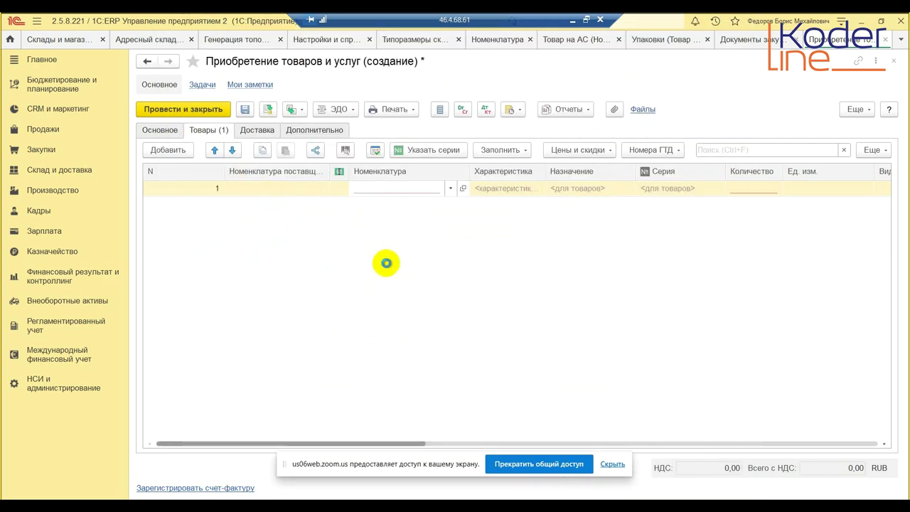
pyautogui.click(768, 191)
pyautogui.write('100')
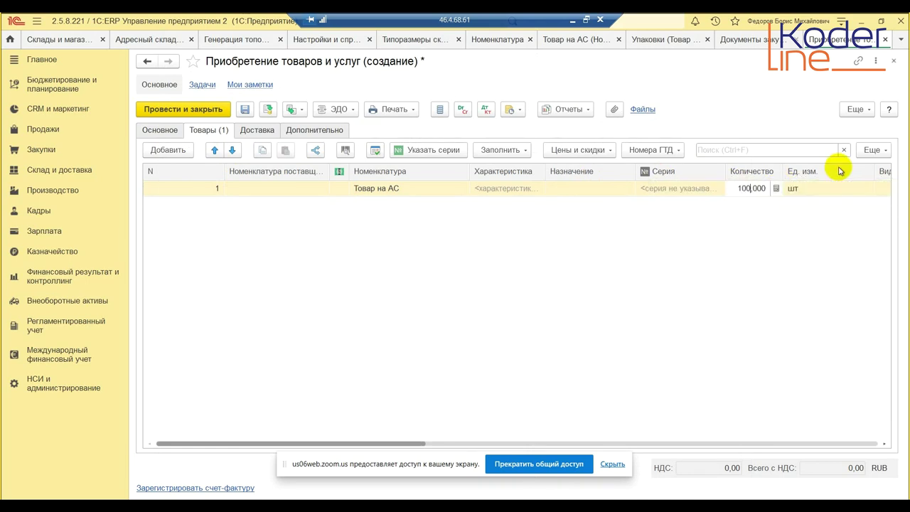
pyautogui.press('Return')
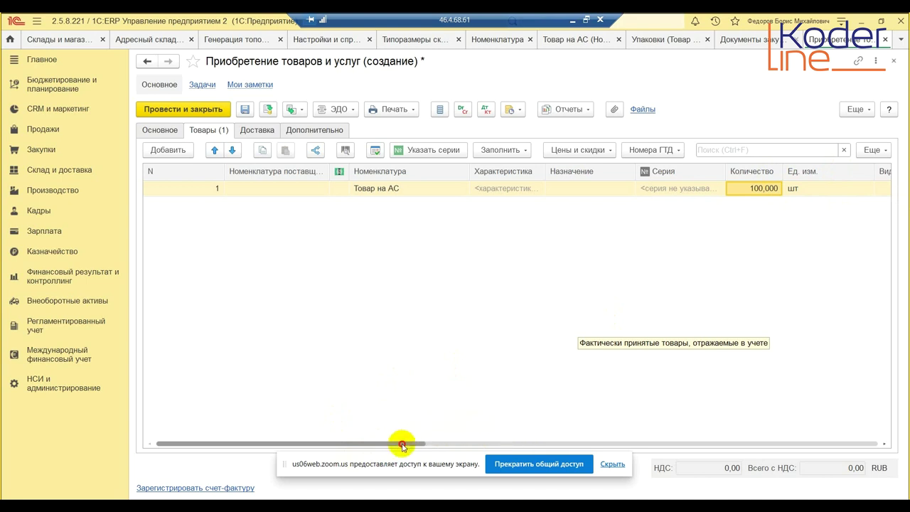
# Step: Set the price of "Товар на АС" to 100, and post and close the purchase document
pyautogui.click(833, 190)
pyautogui.press('Tab')
pyautogui.press('Tab')
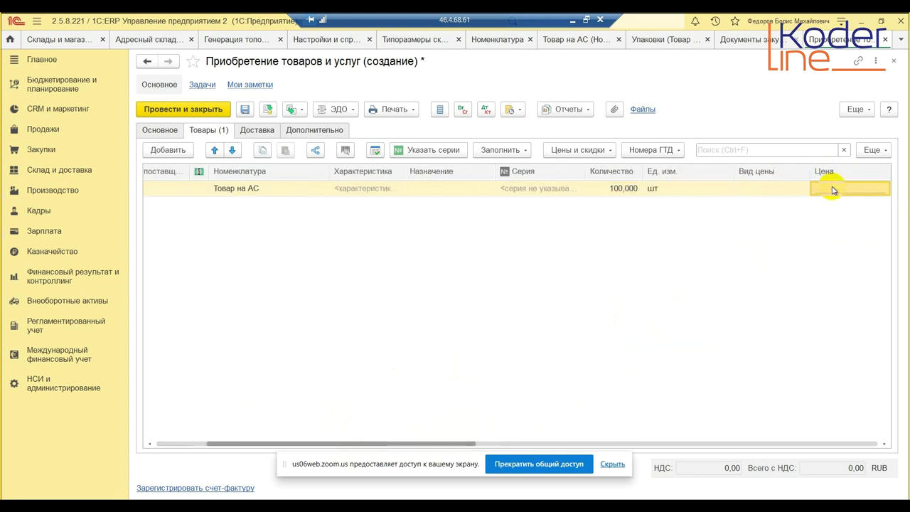
pyautogui.click(834, 188)
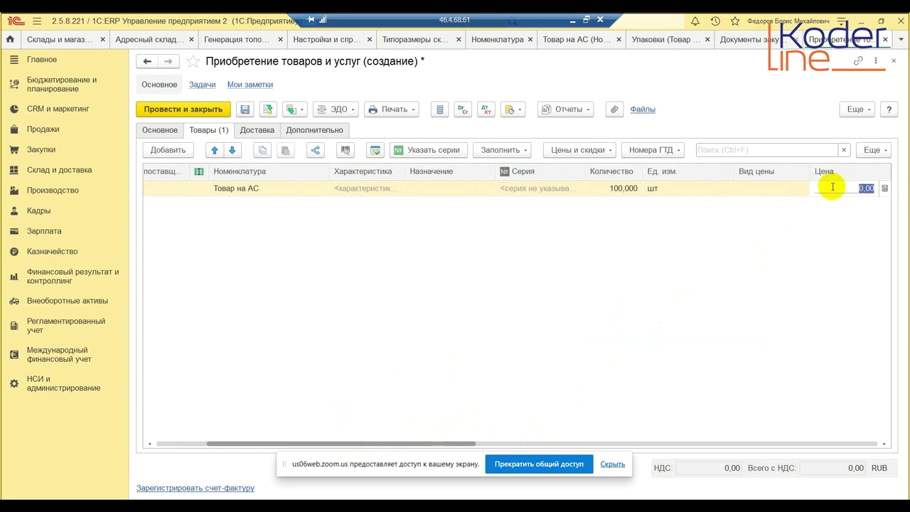
pyautogui.write('100')
pyautogui.press('Return')
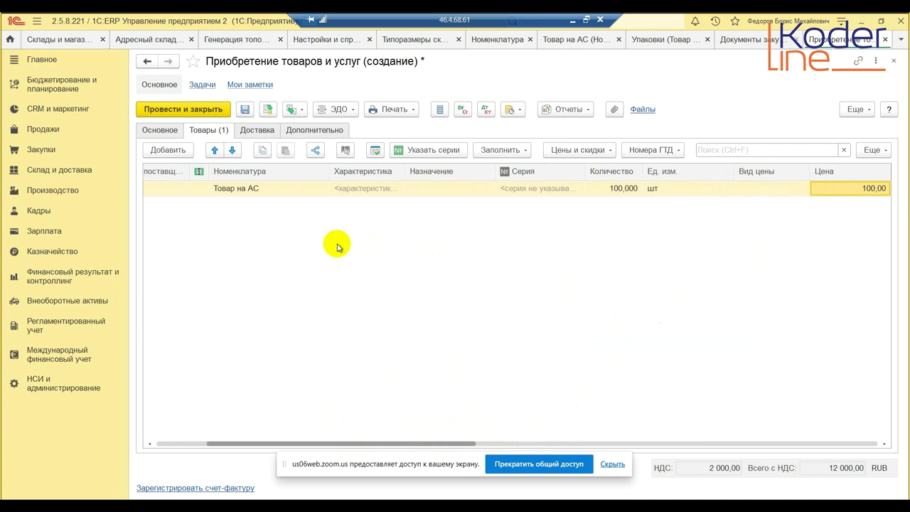
pyautogui.click(174, 190)
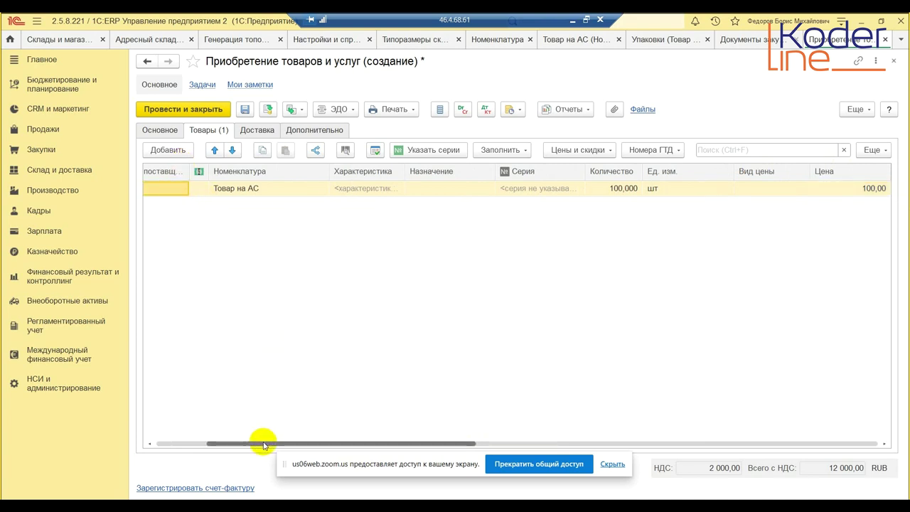
pyautogui.click(162, 109)
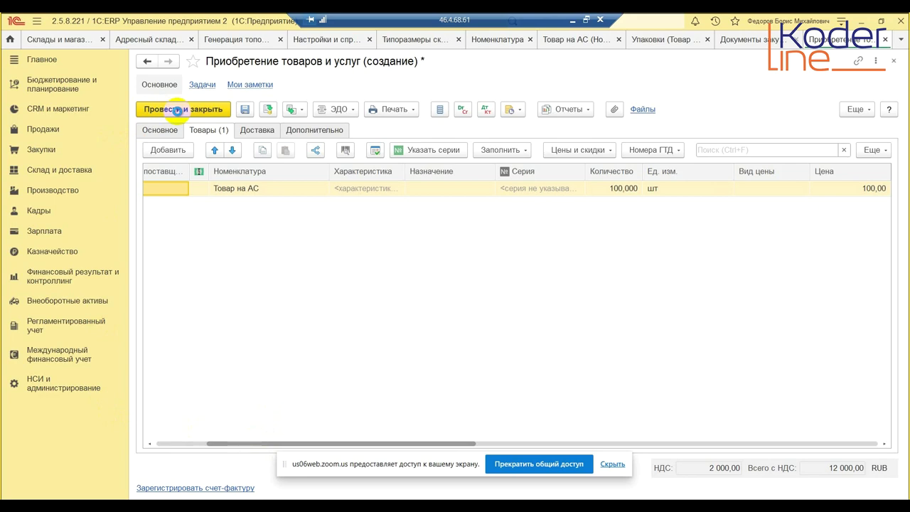
pyautogui.click(177, 111)
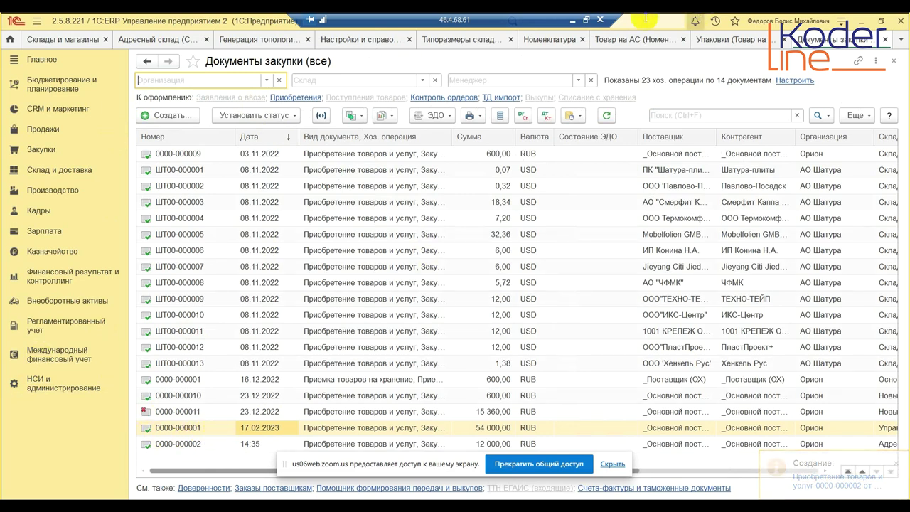
# Step: Check the conference chat in the Zoom meeting for questions and return to the remote 1C session
pyautogui.click(570, 20)
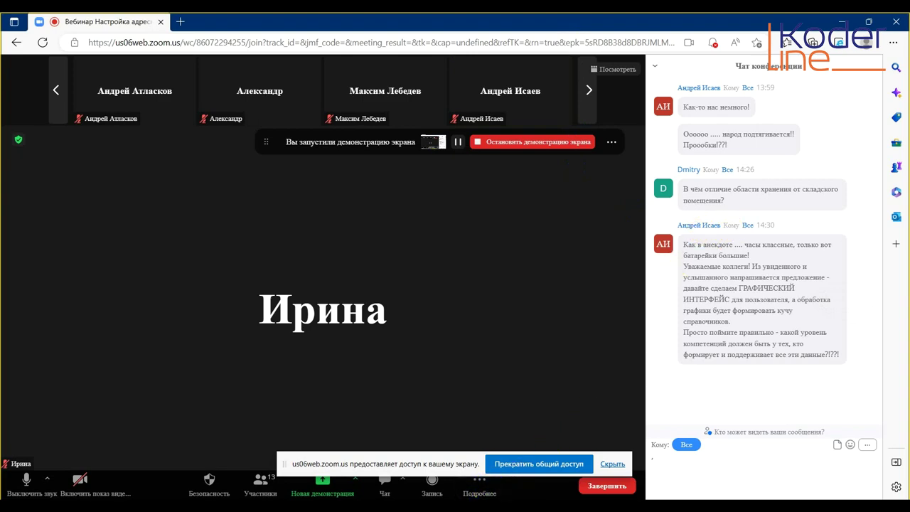
pyautogui.click(359, 506)
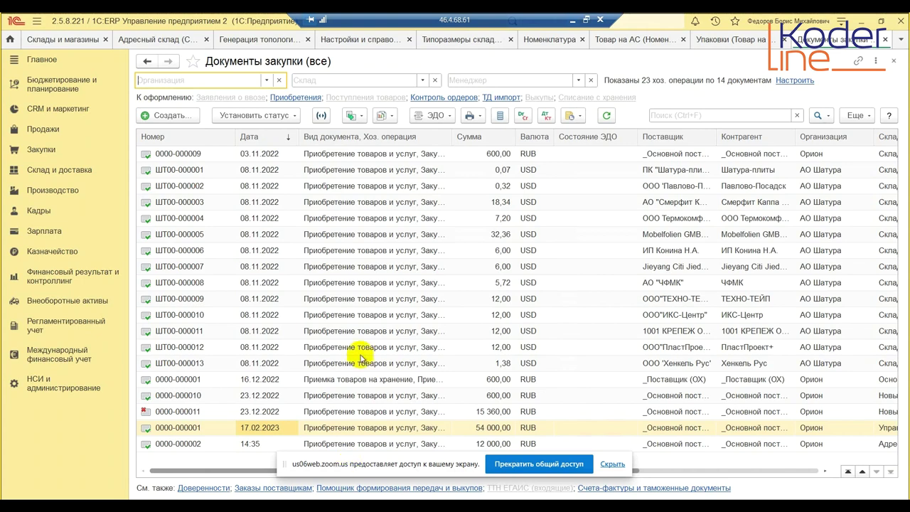
# Step: Open the warehouse goods receiving workplace (Приемка) and select the warehouse "Адресный склад"
pyautogui.click(54, 170)
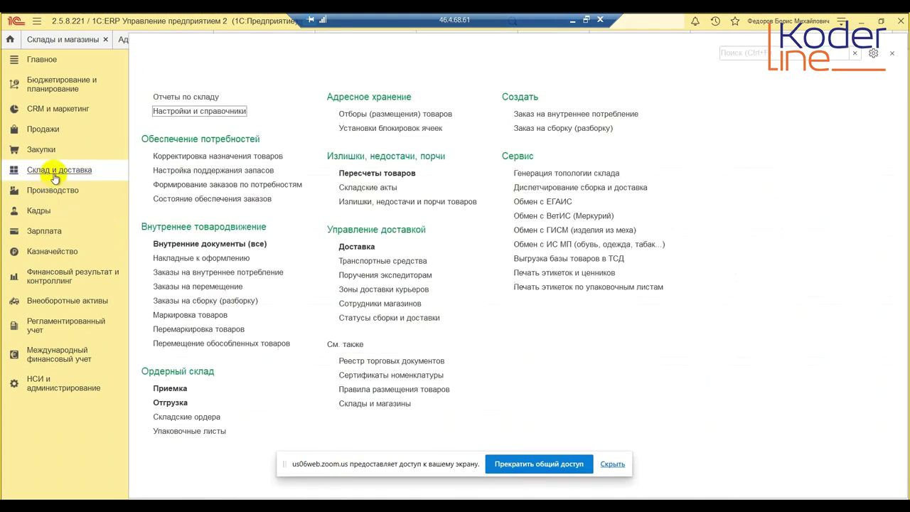
pyautogui.click(169, 388)
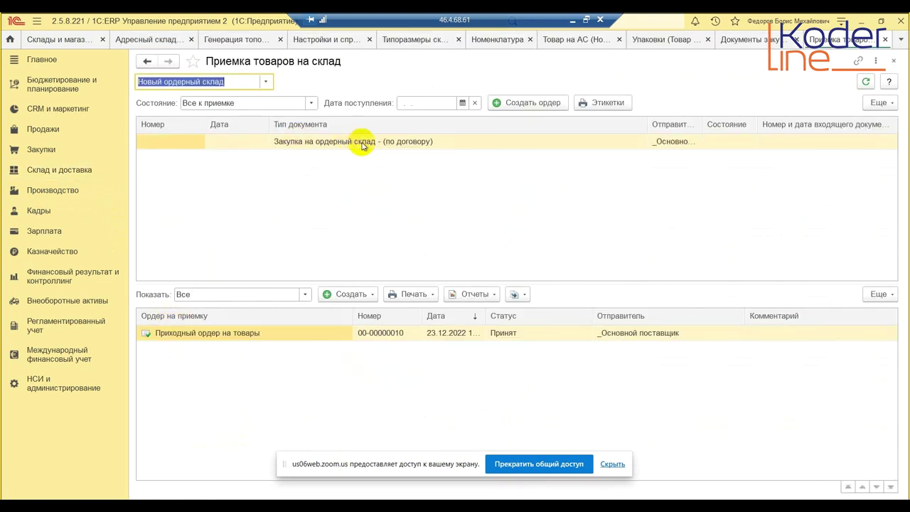
pyautogui.click(234, 81)
pyautogui.hotkey('ctrl', 'a')
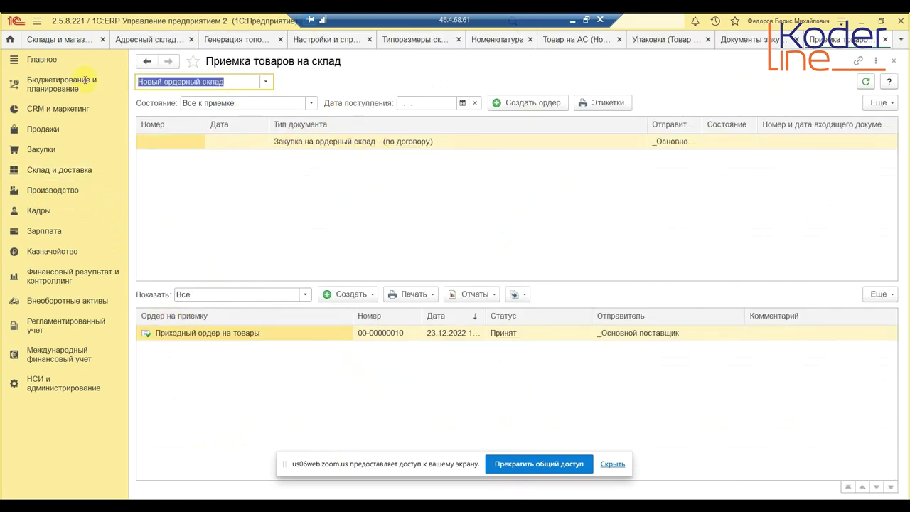
pyautogui.write('ад')
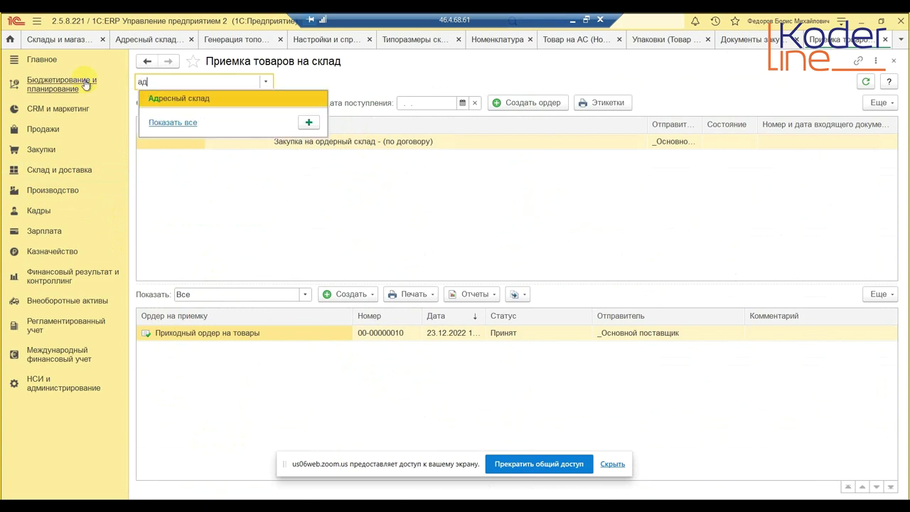
pyautogui.click(179, 99)
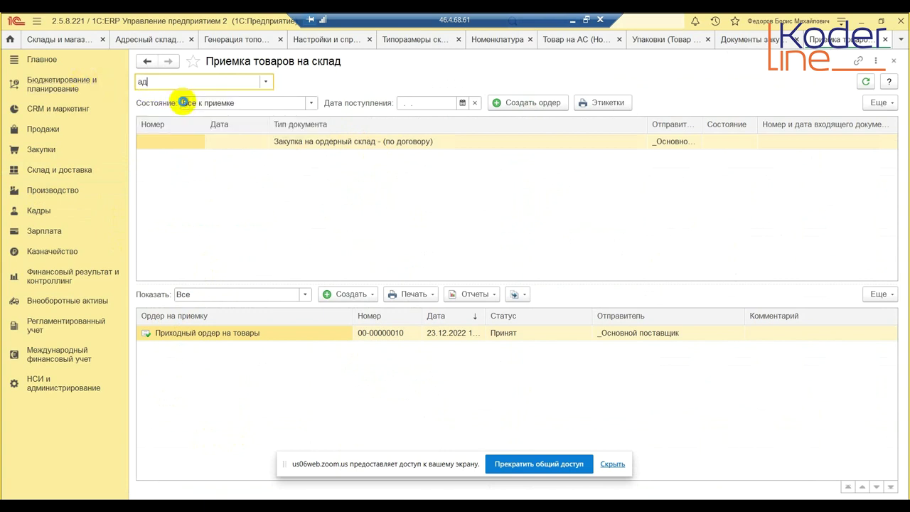
# Step: Create a goods receipt order from the awaiting "Приобретение товаров и услуг" document
pyautogui.click(331, 161)
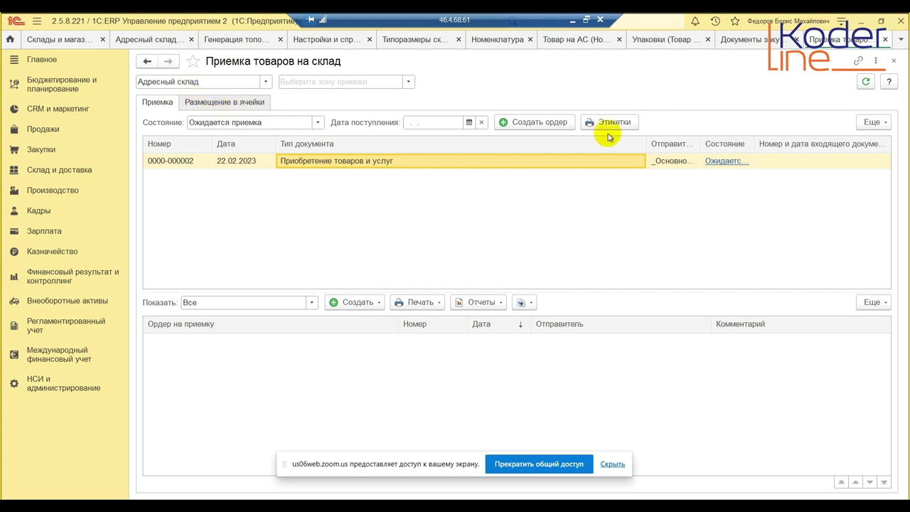
pyautogui.click(544, 118)
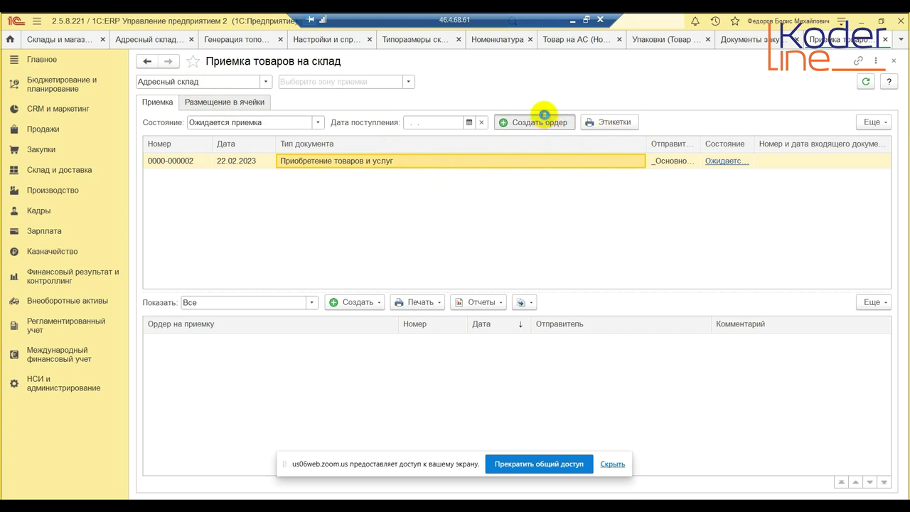
pyautogui.click(544, 114)
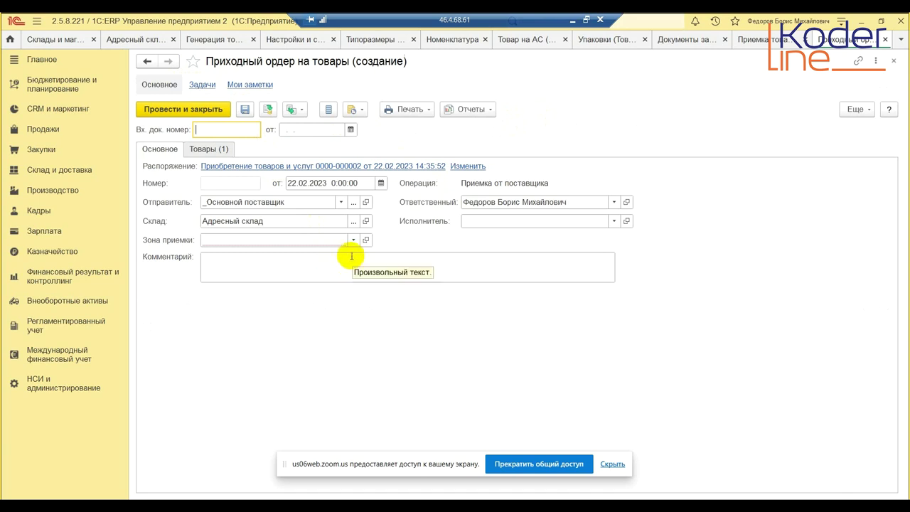
# Step: Set the receipt order's receiving zone to ПР-01 and fill only the quantity of its goods line for receipt date 22.02.2023
pyautogui.click(215, 240)
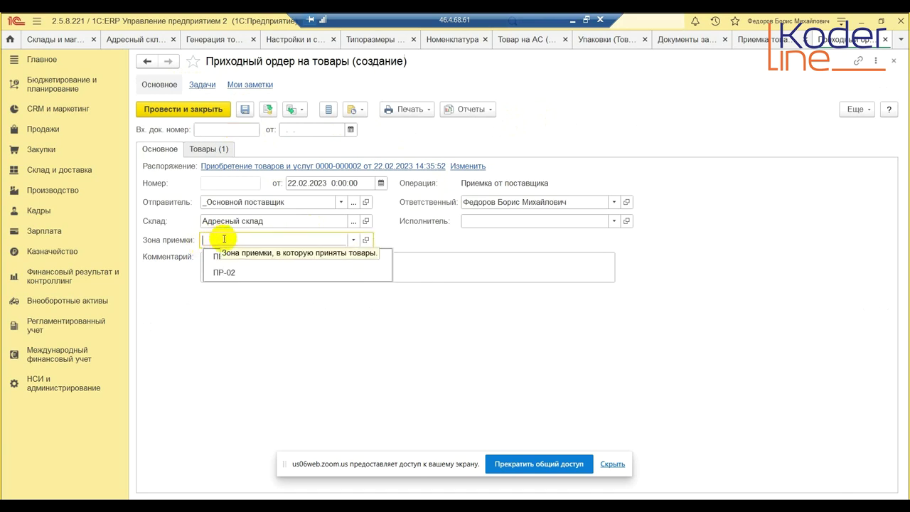
pyautogui.click(220, 255)
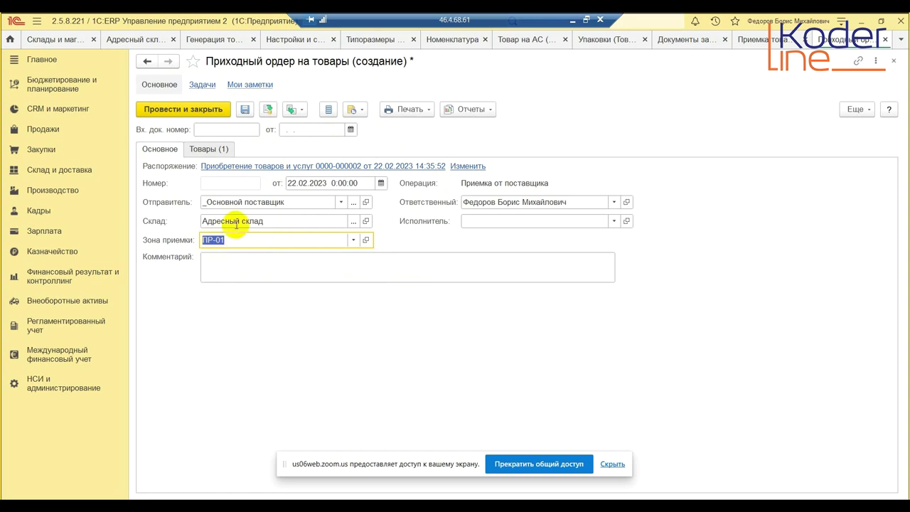
pyautogui.click(207, 151)
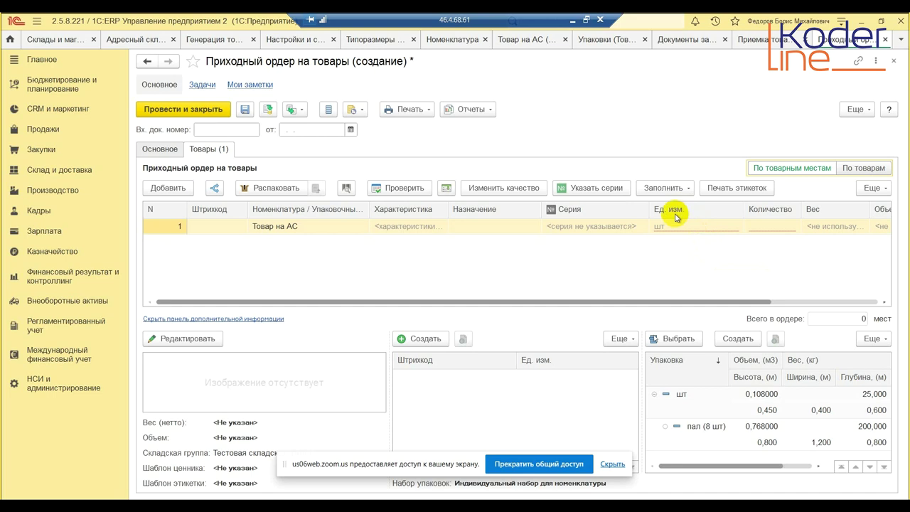
pyautogui.click(675, 188)
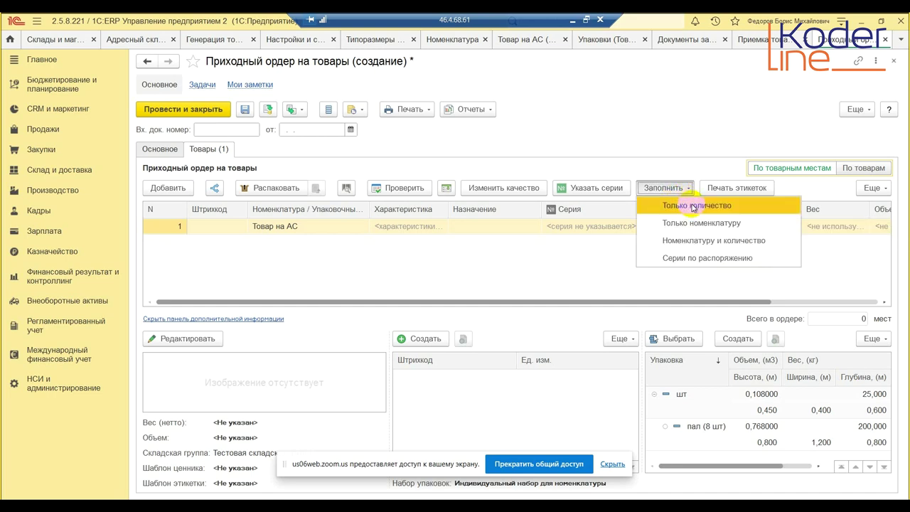
pyautogui.click(689, 206)
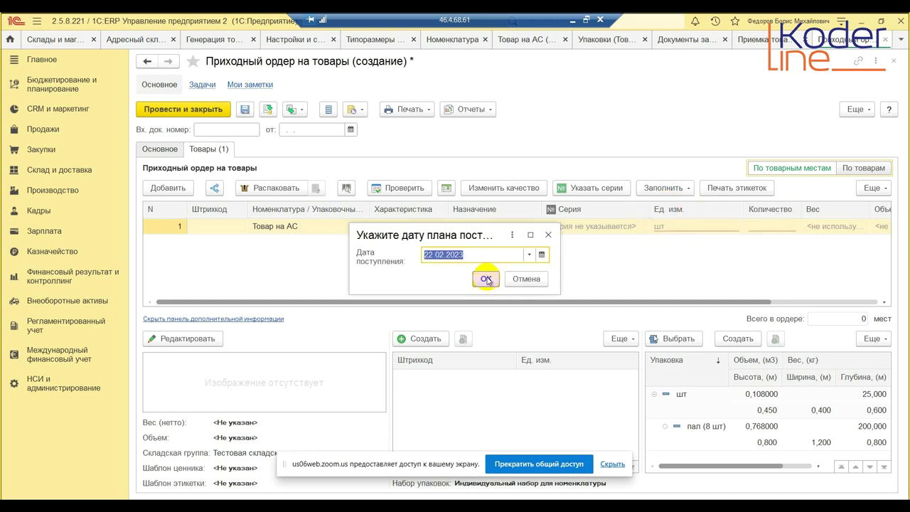
pyautogui.click(486, 278)
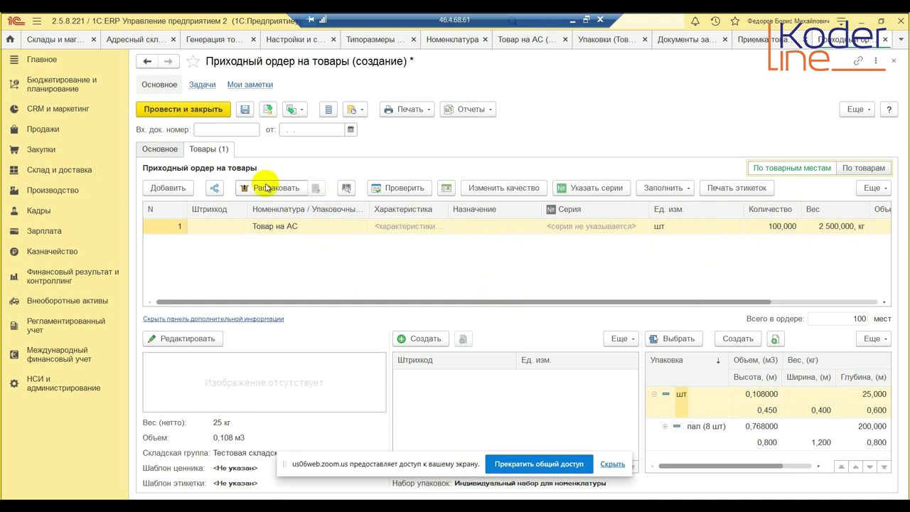
# Step: Split the "Товар на АС" line of the receipt order, moving a quantity of 4 to a separate line
pyautogui.click(214, 189)
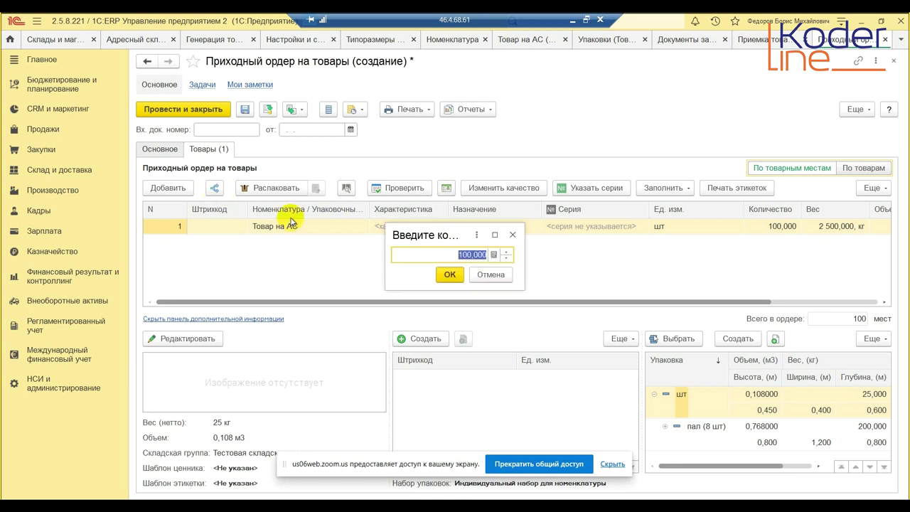
pyautogui.write('4')
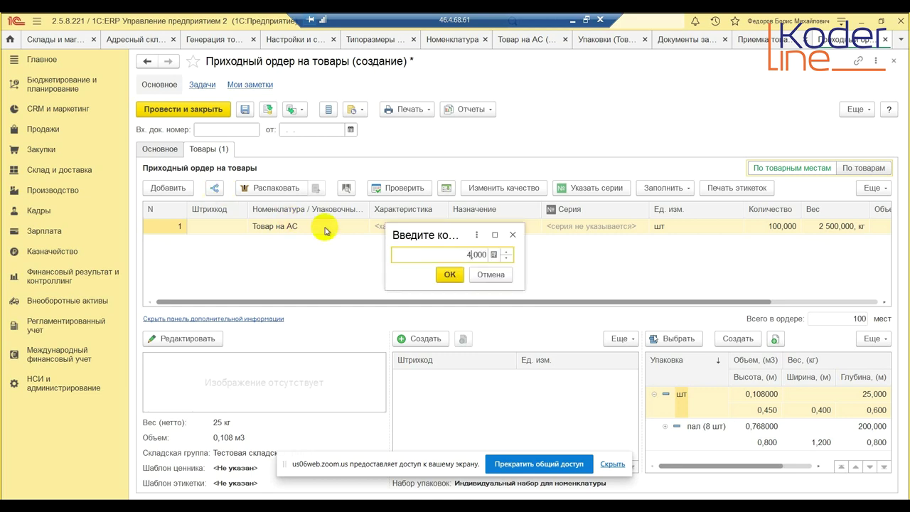
pyautogui.click(449, 275)
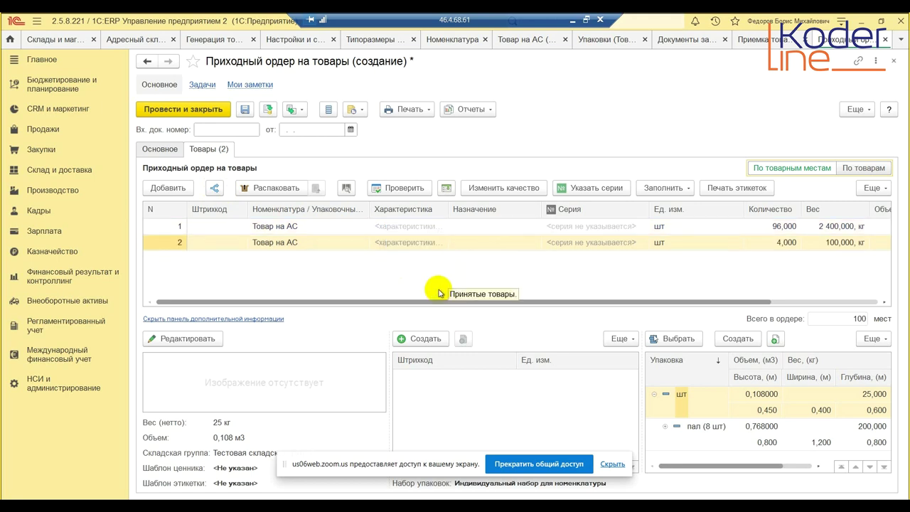
# Step: Change the unit of measure of the first "Товар на АС" line to пал (8 шт)
pyautogui.click(679, 229)
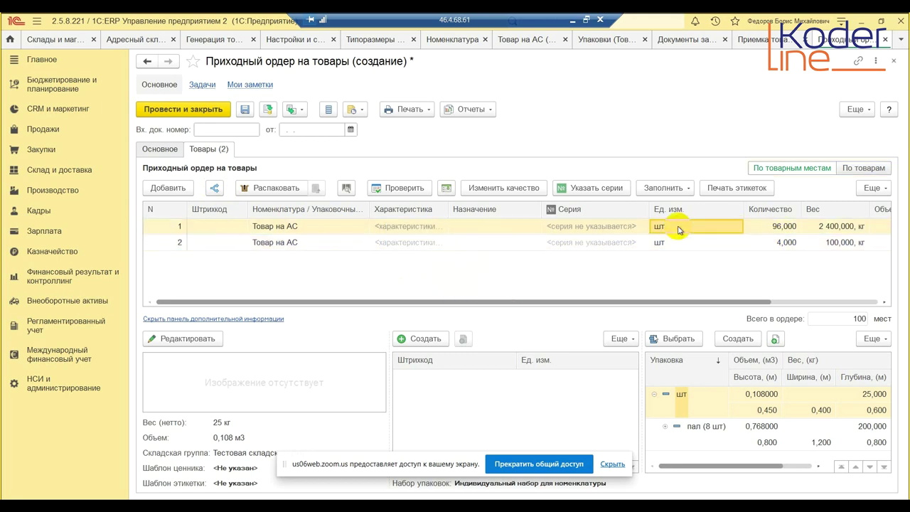
pyautogui.click(725, 226)
pyautogui.click(725, 226)
pyautogui.click(404, 273)
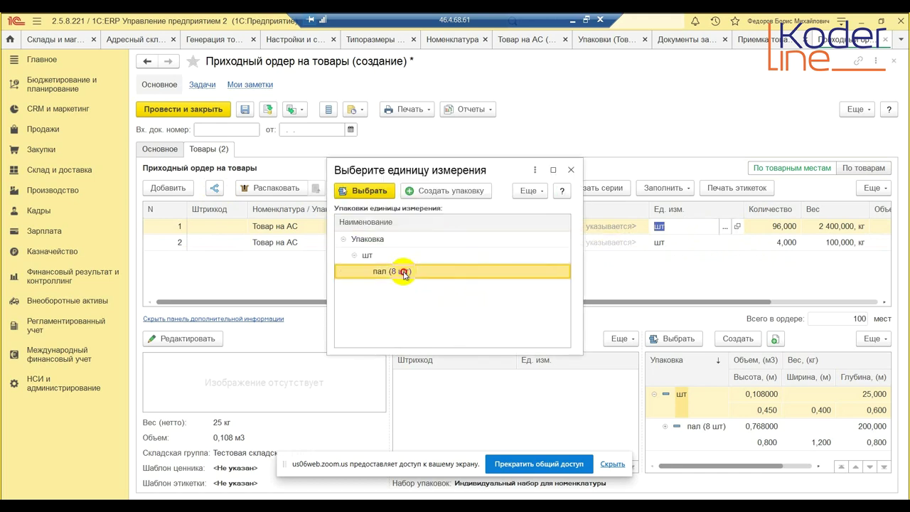
pyautogui.doubleClick(404, 272)
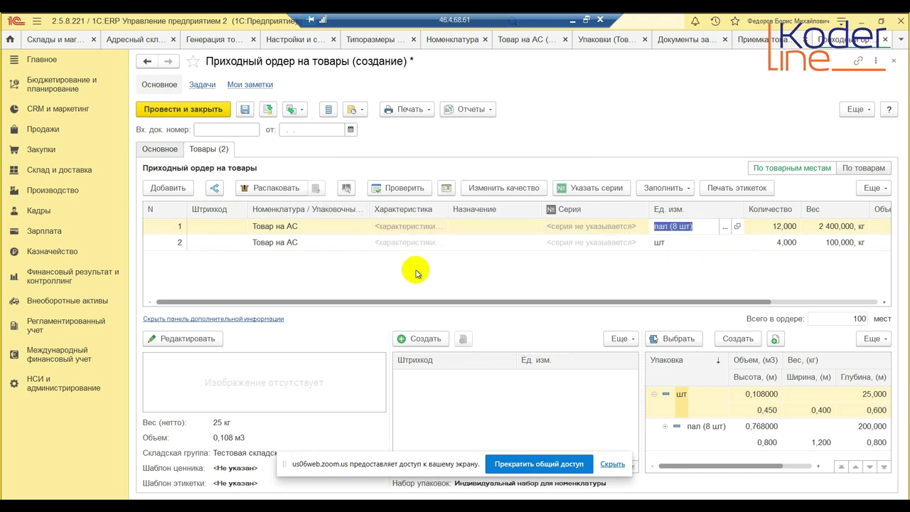
# Step: Choose шт as the unit of measure for the second "Товар на АС" line, and post and close the receipt order
pyautogui.doubleClick(716, 242)
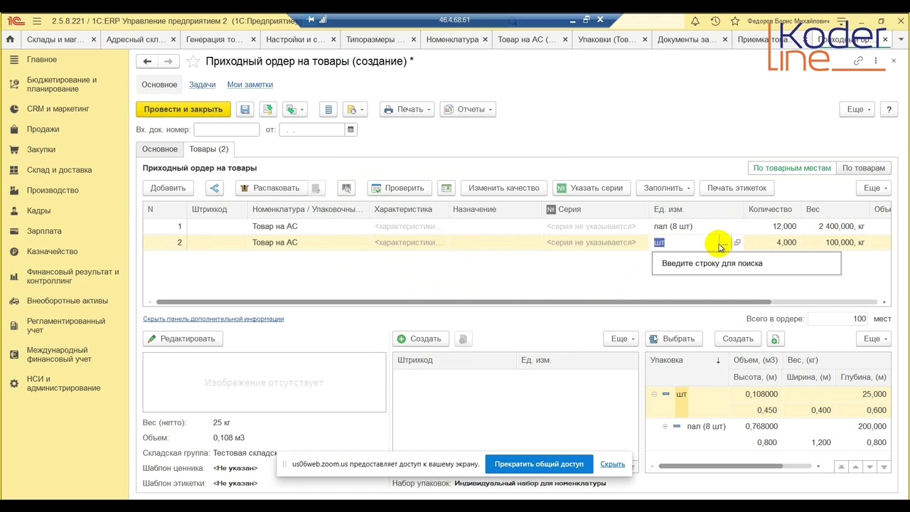
pyautogui.click(725, 242)
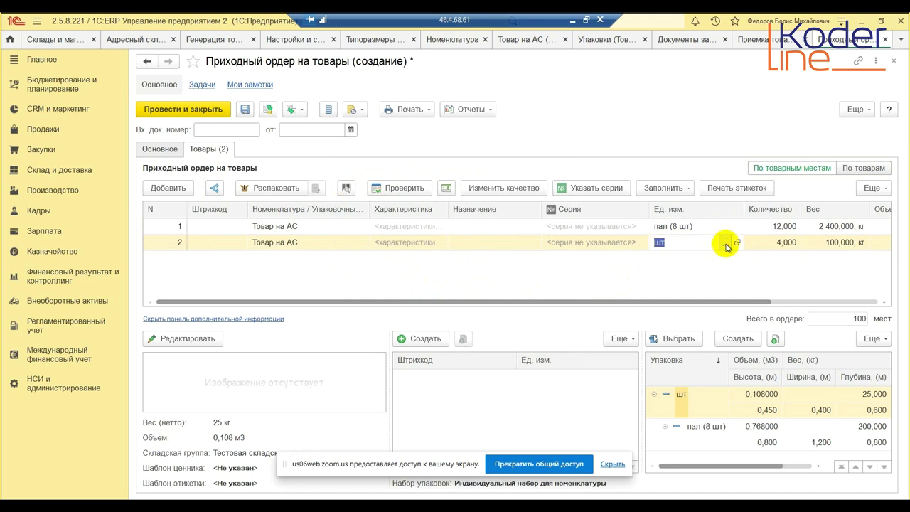
pyautogui.click(395, 254)
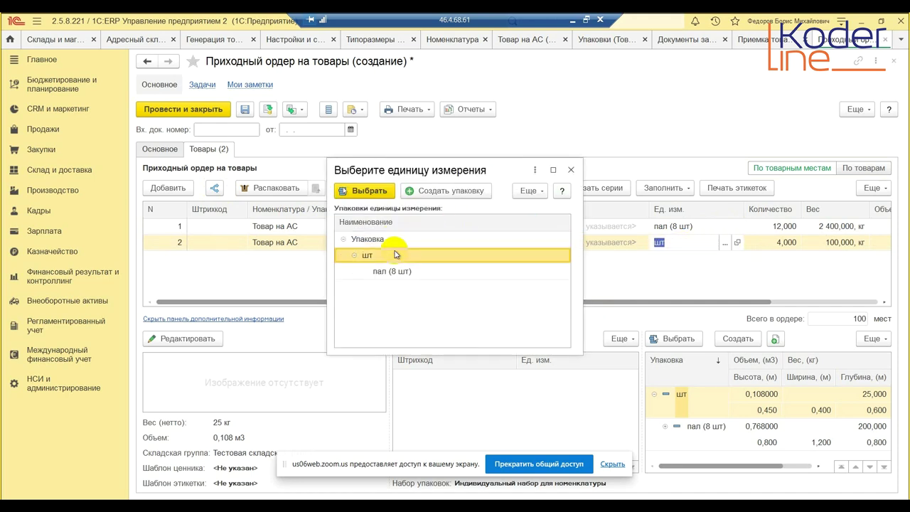
pyautogui.click(366, 190)
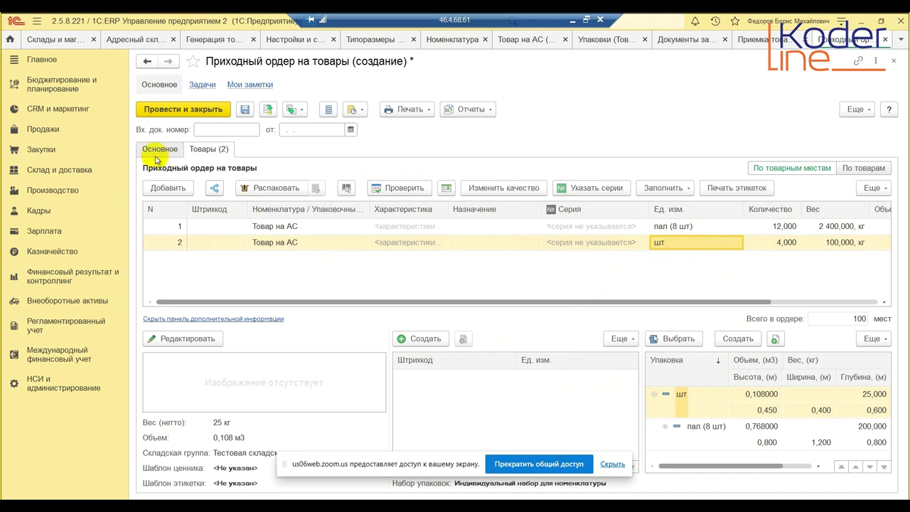
pyautogui.click(196, 111)
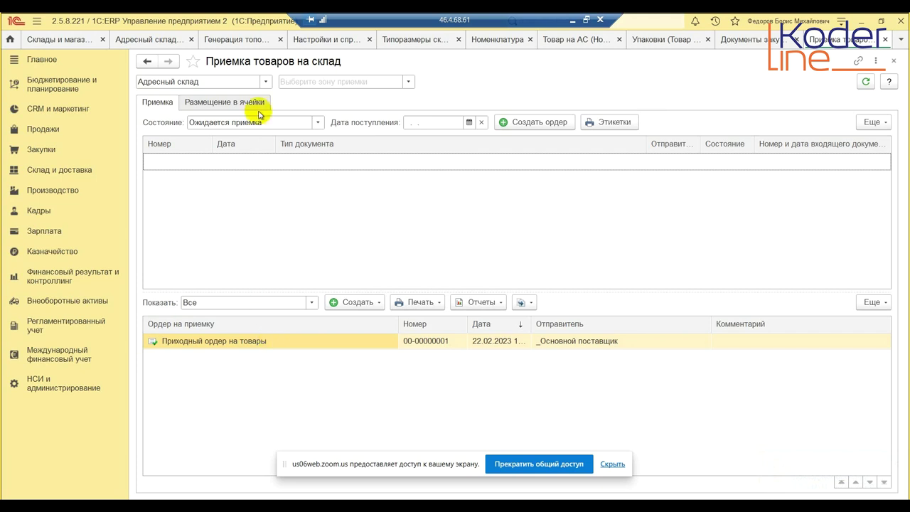
# Step: Show the goods awaiting placement into cells (Размещение в ячейки) for receiving zone ПР-01
pyautogui.click(232, 100)
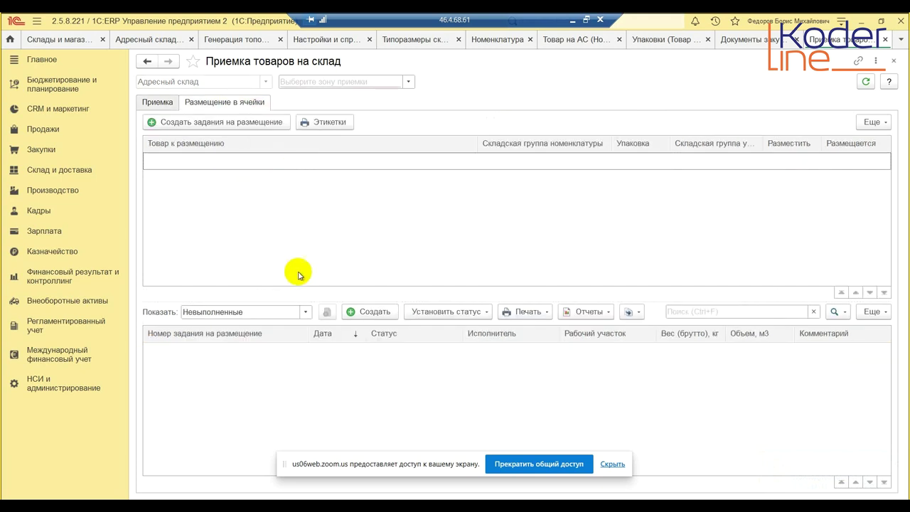
pyautogui.click(247, 346)
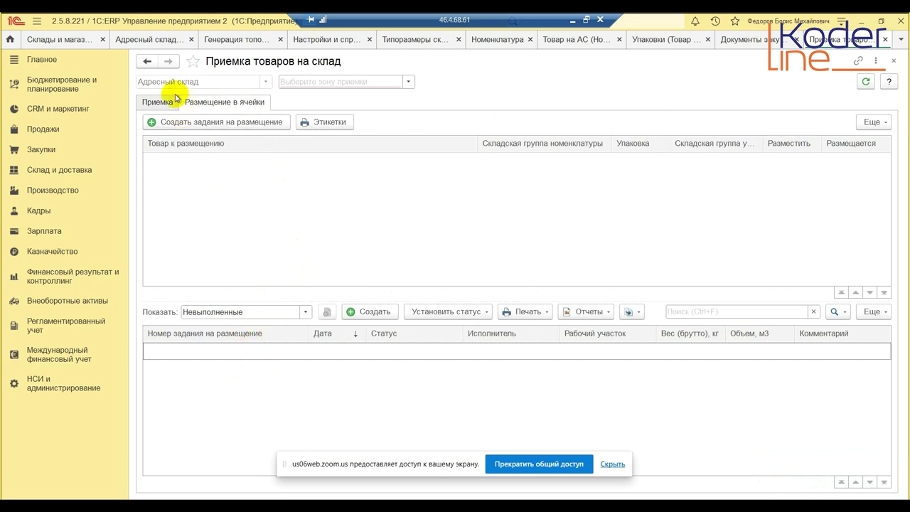
pyautogui.click(408, 82)
pyautogui.click(359, 114)
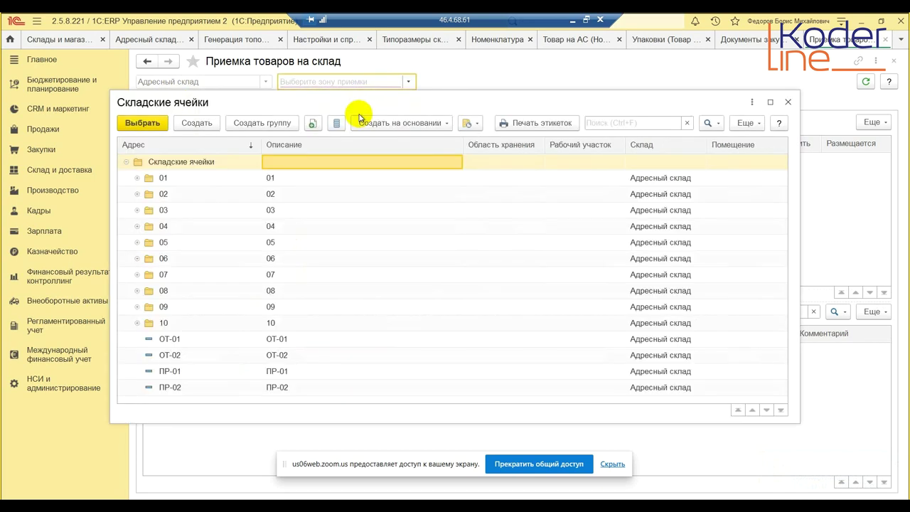
pyautogui.doubleClick(171, 371)
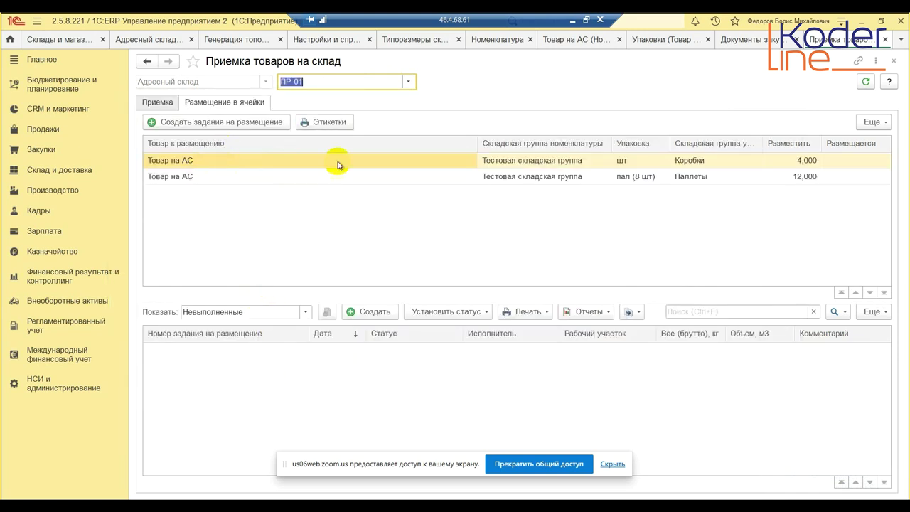
pyautogui.click(560, 177)
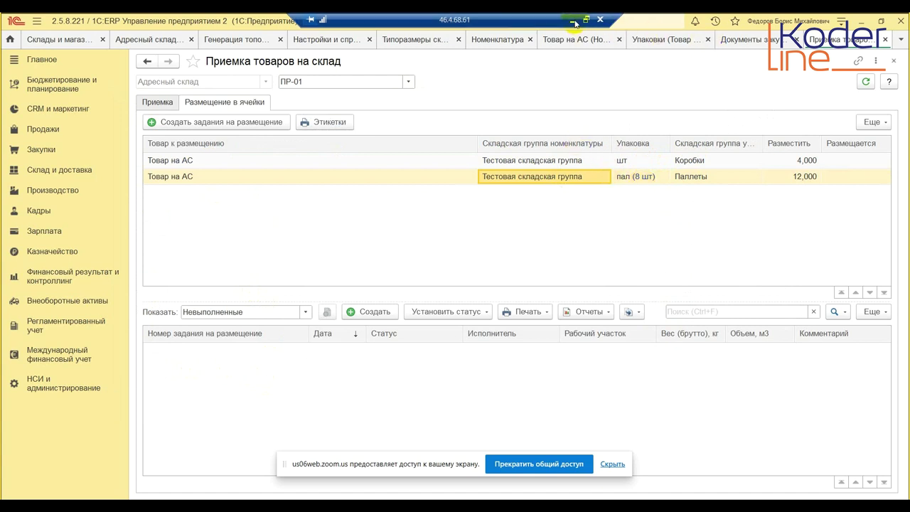
# Step: Check the Zoom meeting chat for new questions and return to the remote 1C session
pyautogui.click(571, 19)
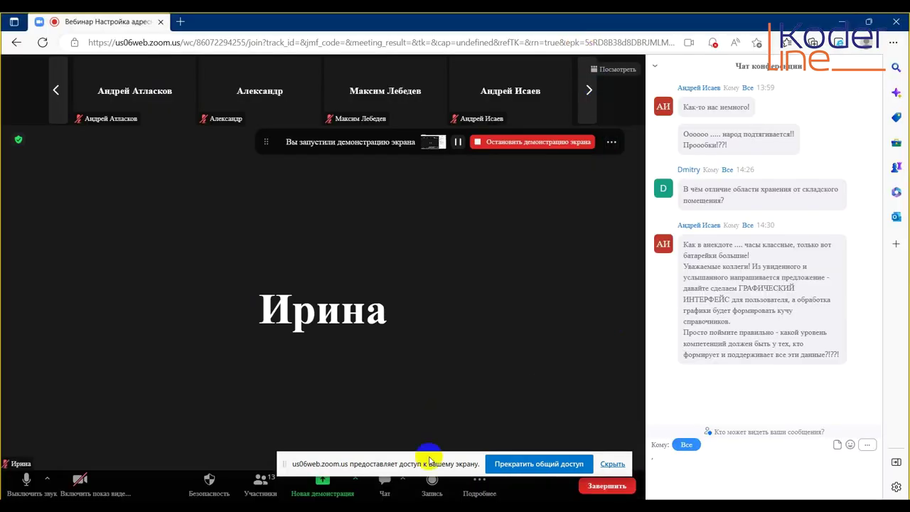
pyautogui.hotkey('alt', 'Tab')
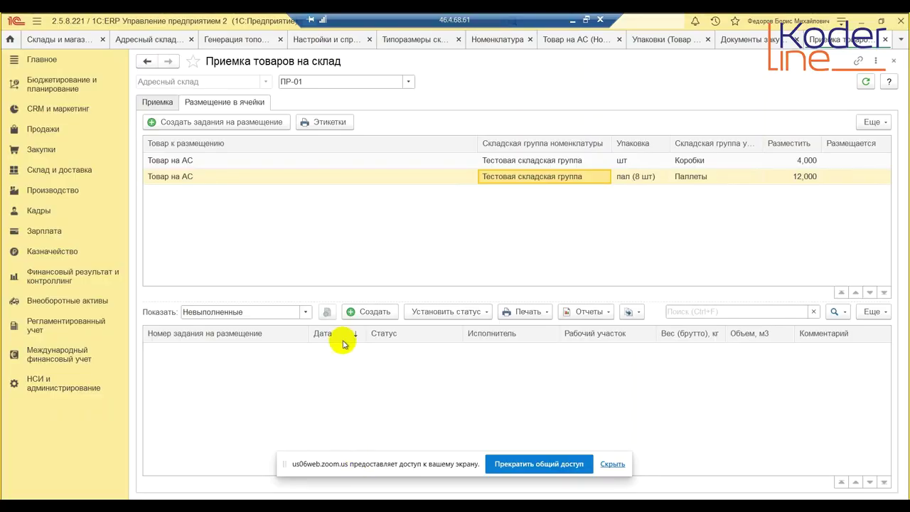
# Step: Create placement tasks for all items without splitting by work areas, and review the cell and goods in the prepared task
pyautogui.click(224, 124)
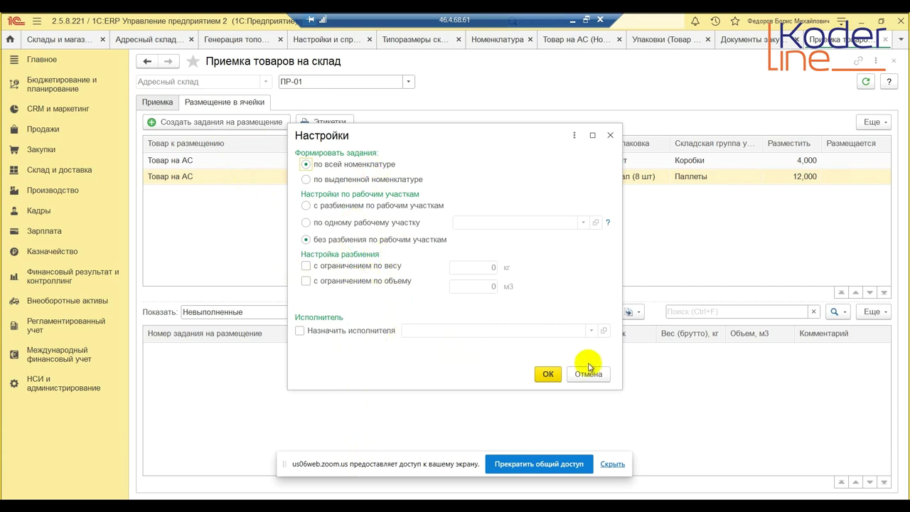
pyautogui.click(554, 376)
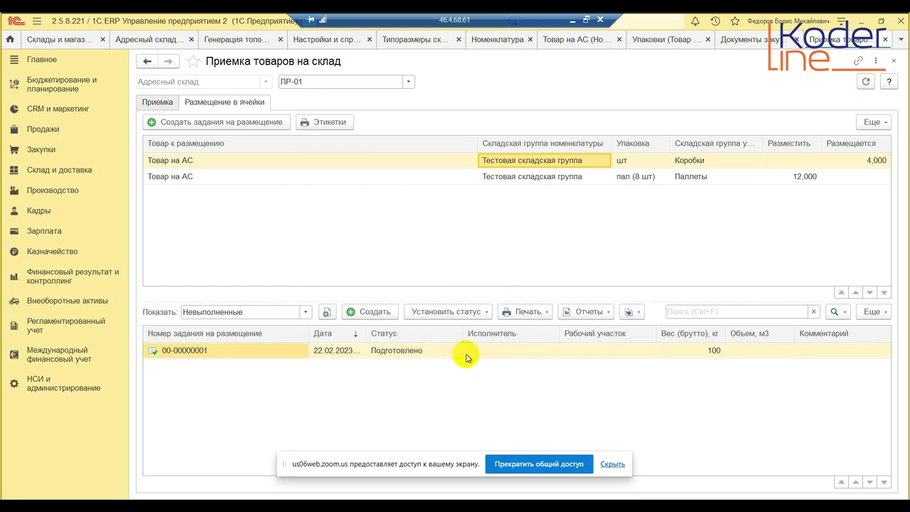
pyautogui.click(412, 352)
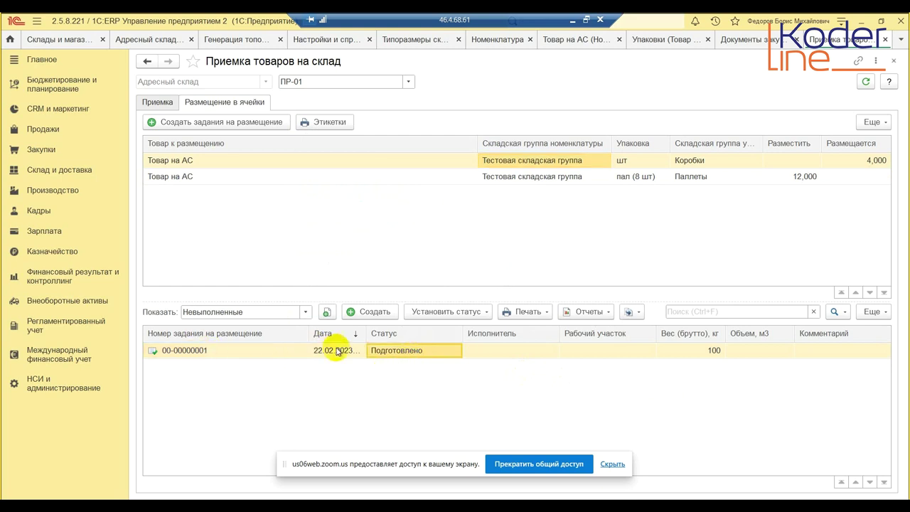
pyautogui.doubleClick(418, 349)
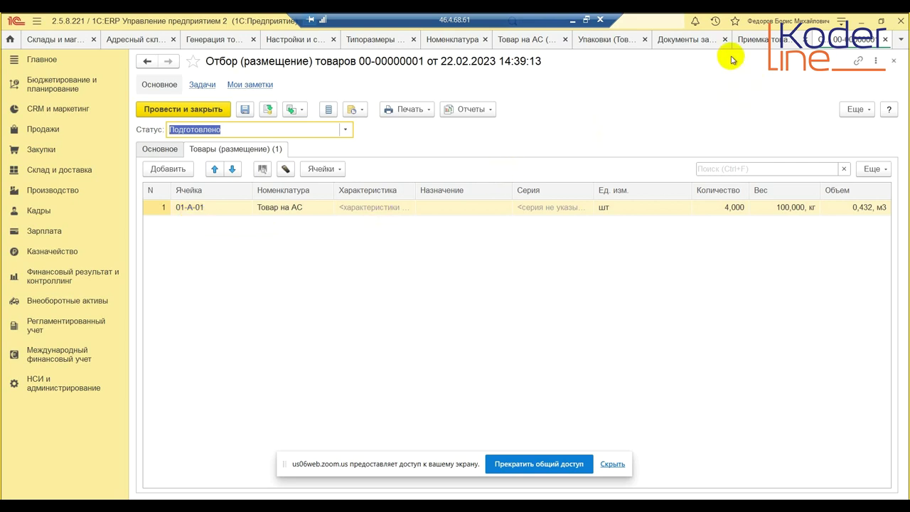
pyautogui.click(885, 39)
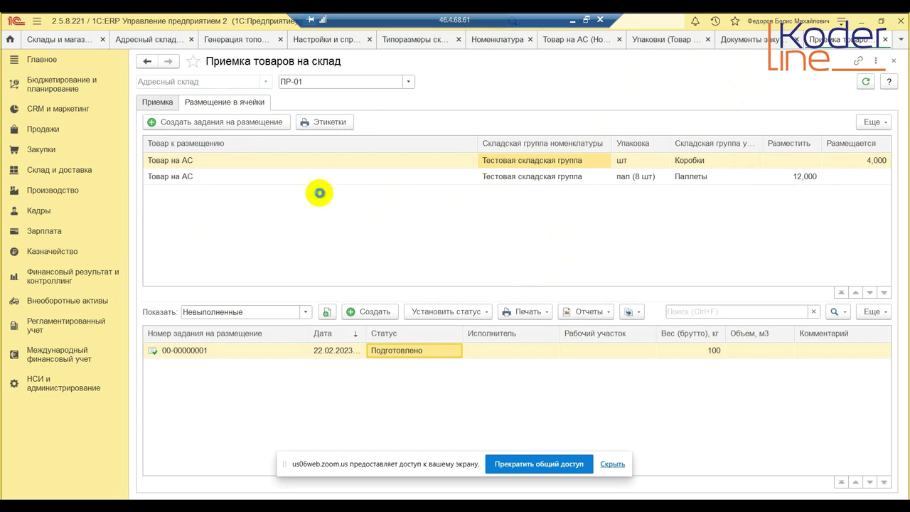
# Step: Open the пал (8 шт) package card of "Товар на АС" from the item's package list to check its storage parameters
pyautogui.click(249, 176)
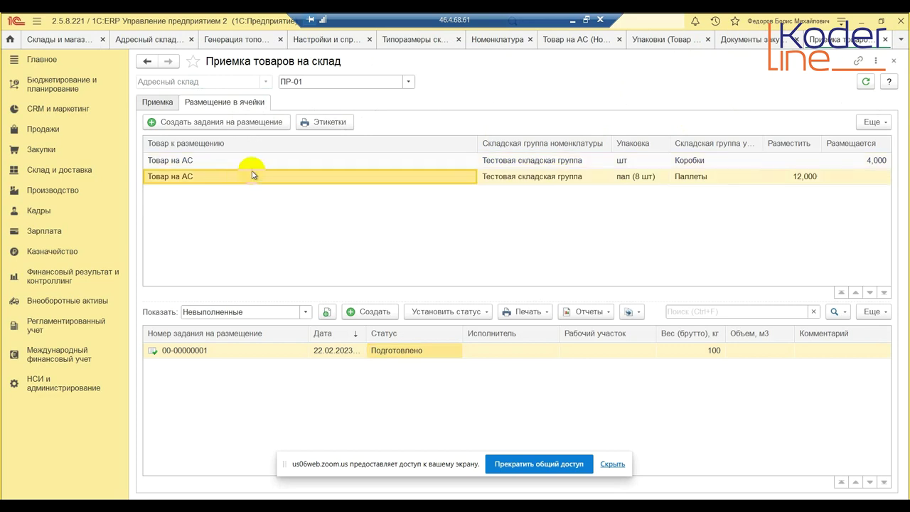
pyautogui.doubleClick(253, 177)
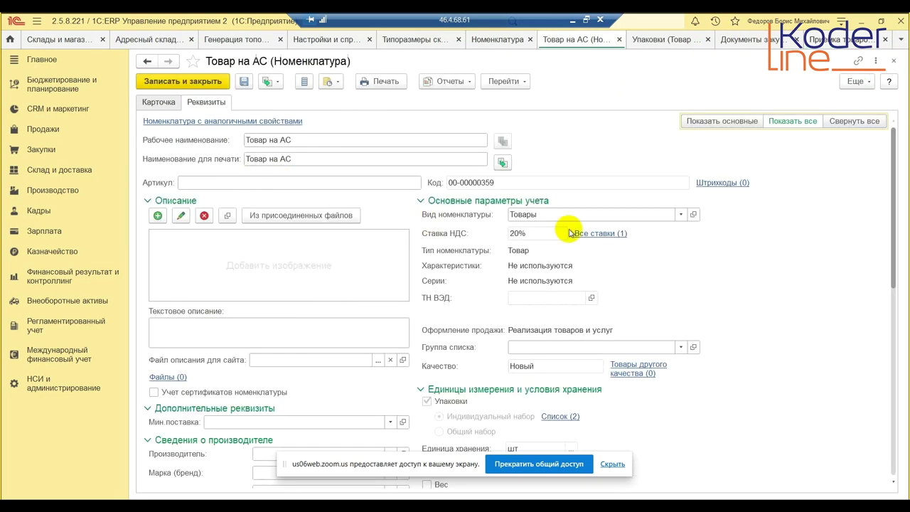
pyautogui.scroll(-5, 630, 310)
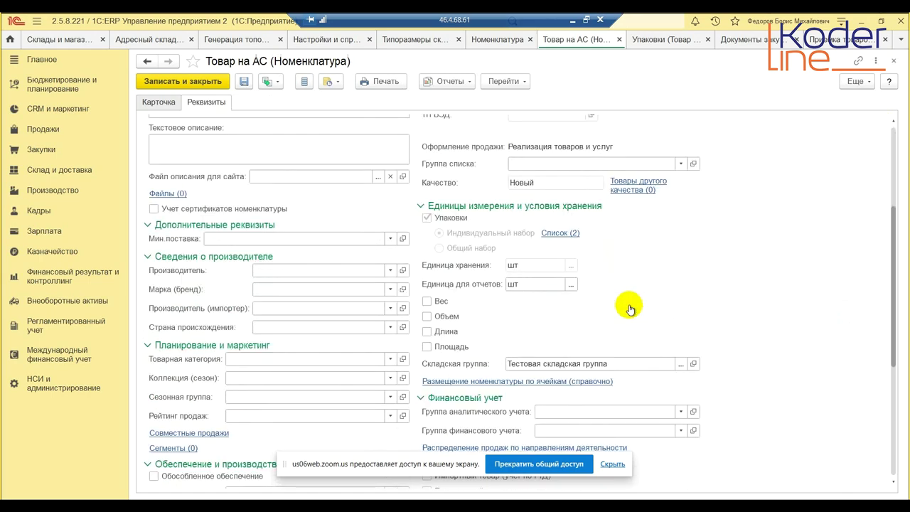
pyautogui.scroll(-2, 630, 308)
pyautogui.scroll(7, 628, 302)
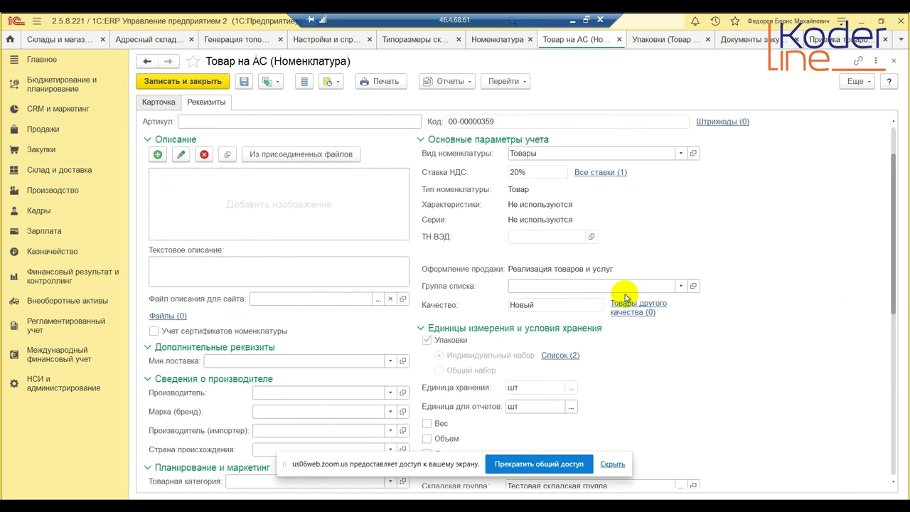
pyautogui.click(547, 355)
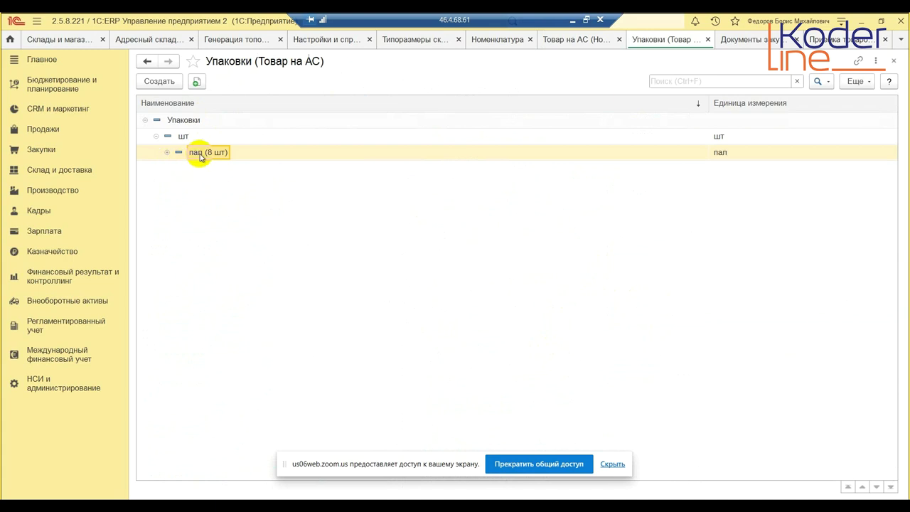
pyautogui.doubleClick(201, 154)
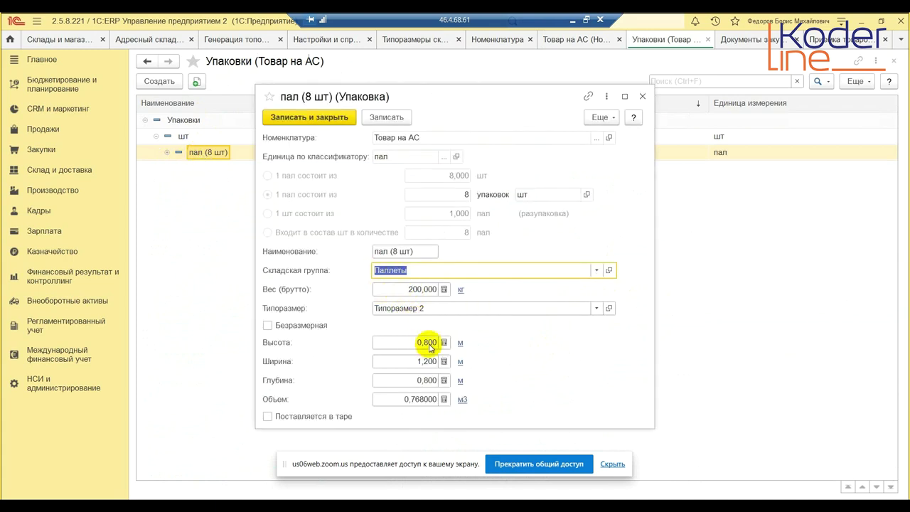
# Step: Review the pallet package's warehouse group Паллеты and the dimensions of its Типоразмер 2, and close the package card
pyautogui.click(608, 270)
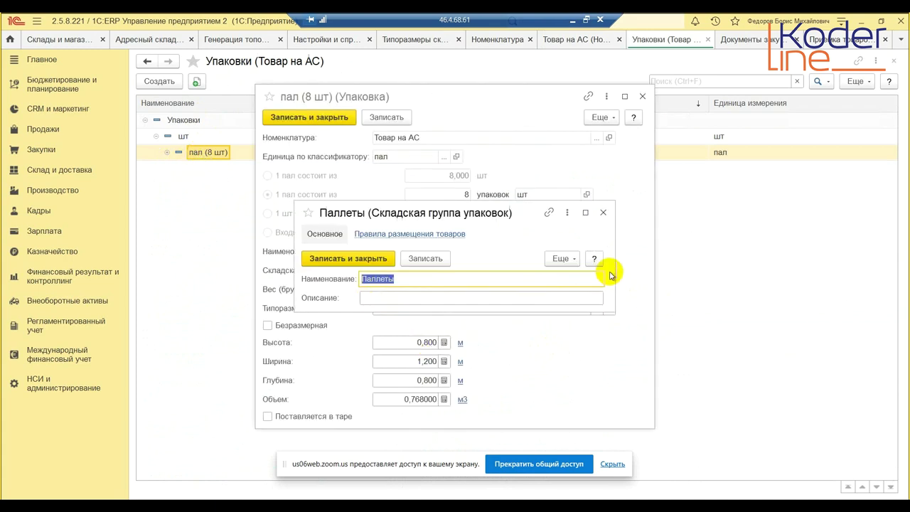
pyautogui.click(603, 213)
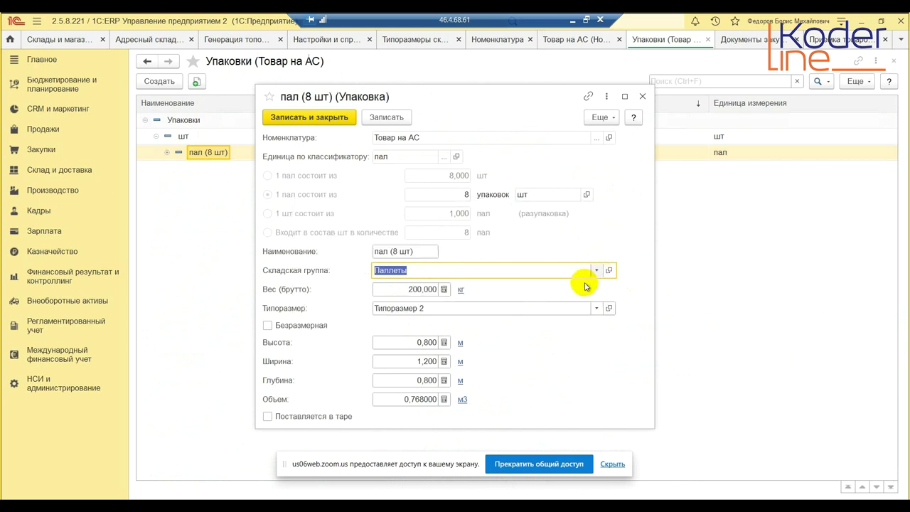
pyautogui.click(595, 270)
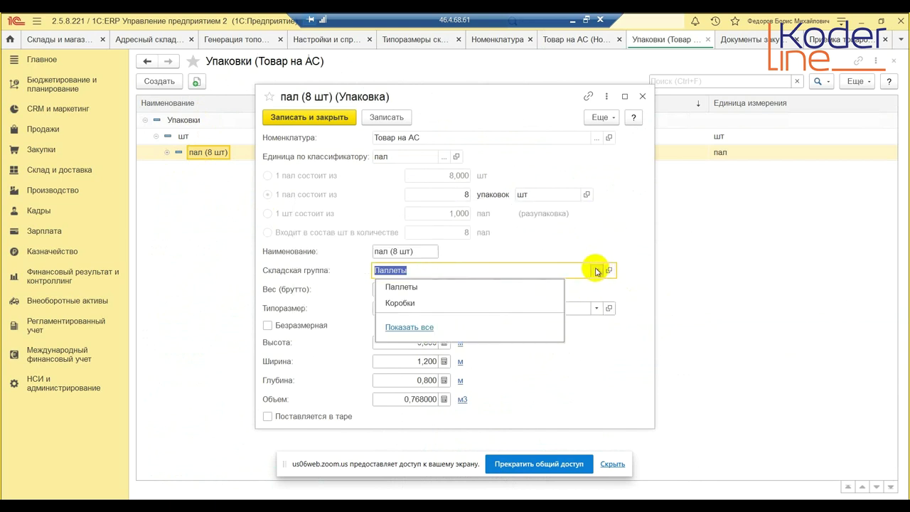
pyautogui.click(507, 284)
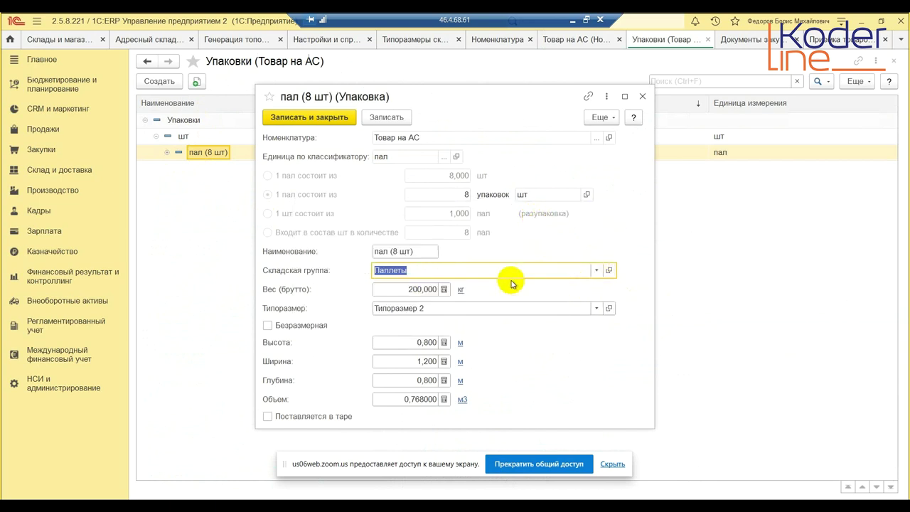
pyautogui.click(604, 307)
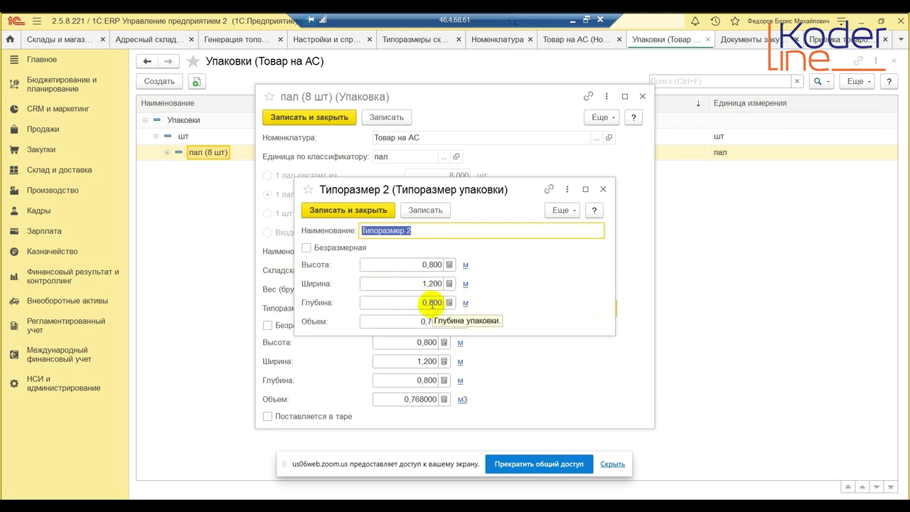
pyautogui.click(603, 189)
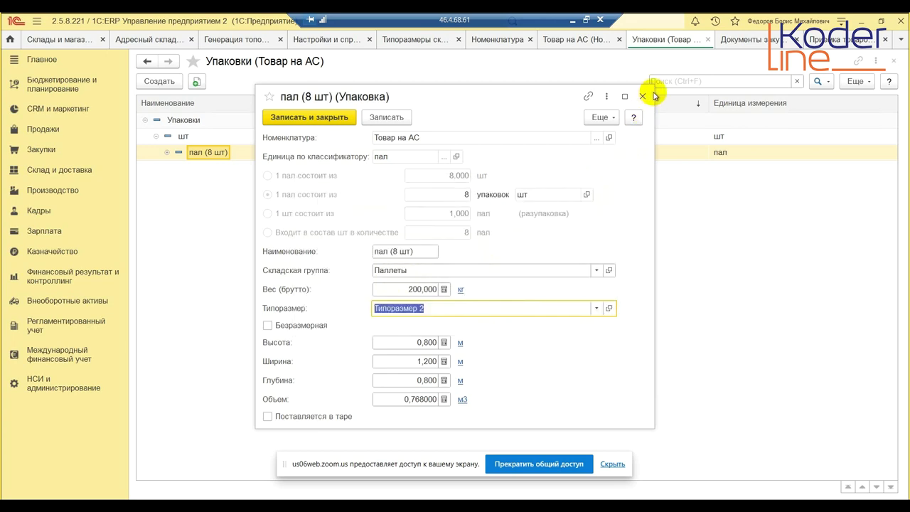
pyautogui.click(642, 96)
# Step: Check the height, width, depth and load capacity of the Паллетоместо cell size in the warehouse cell size directory
pyautogui.click(65, 173)
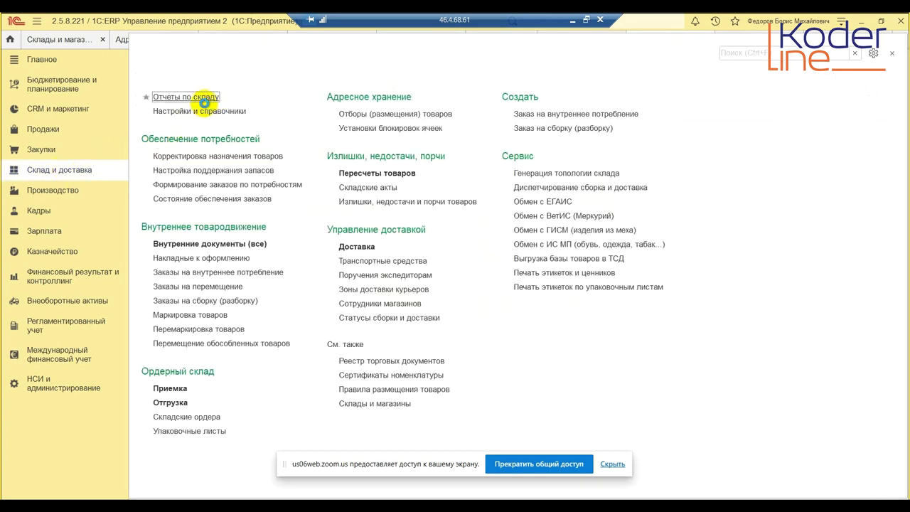
pyautogui.click(198, 99)
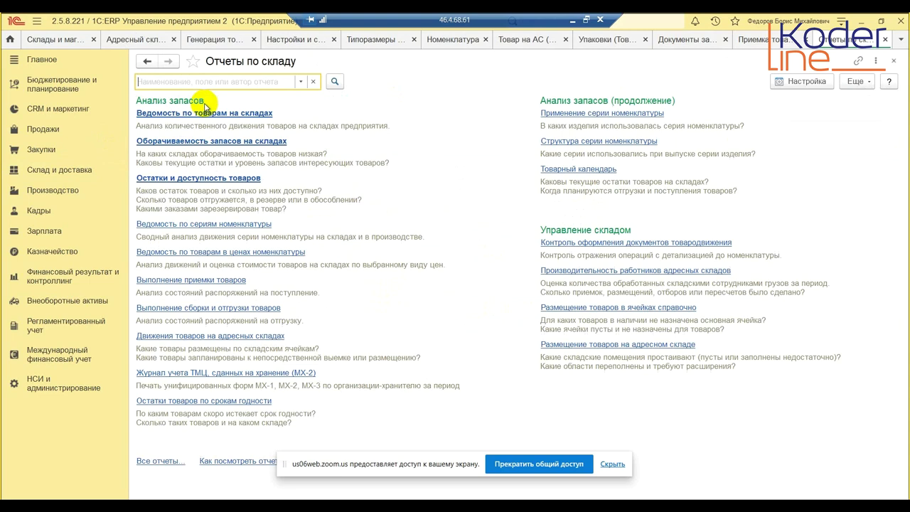
pyautogui.click(56, 177)
pyautogui.click(205, 110)
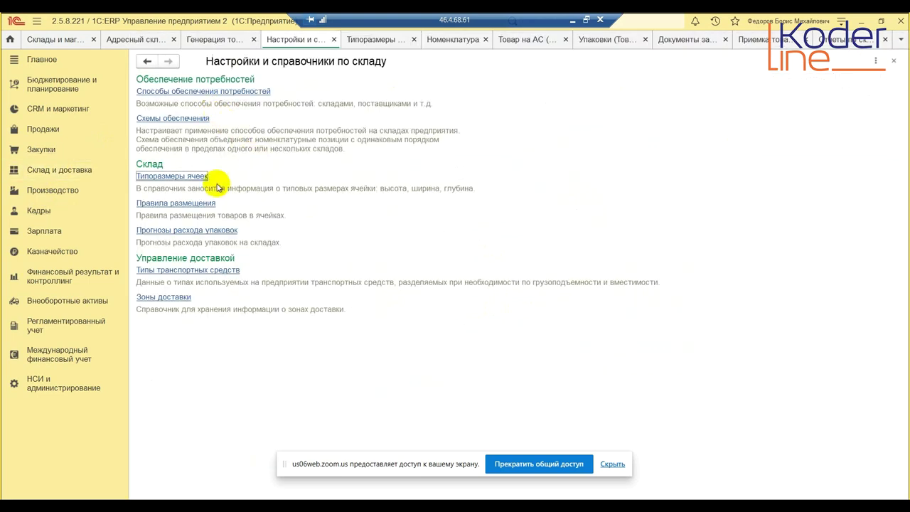
pyautogui.click(192, 176)
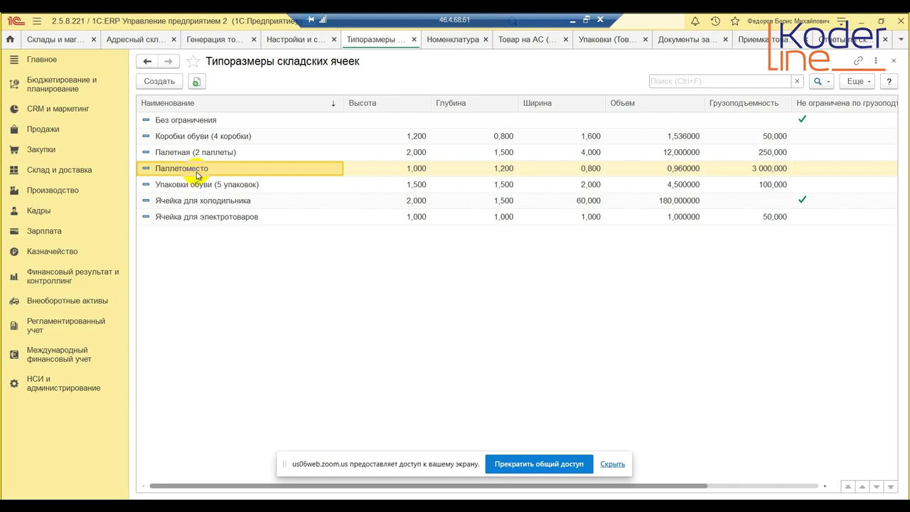
pyautogui.doubleClick(192, 168)
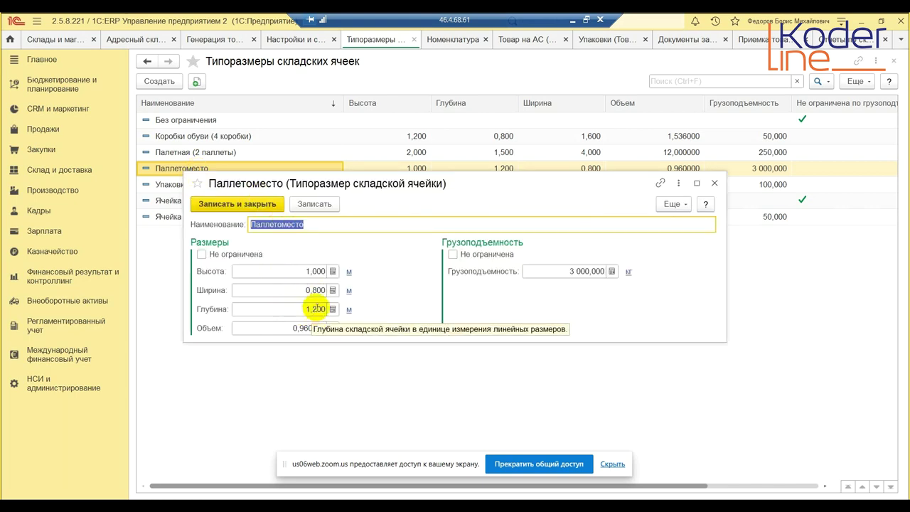
pyautogui.click(714, 183)
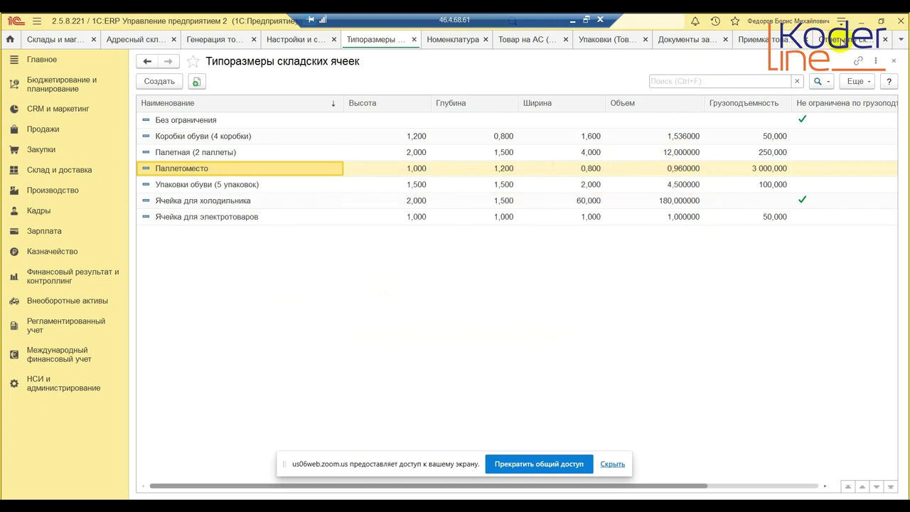
# Step: Close the warehouse reports page (Отчеты по складу) and the goods receiving page (Приемка товаров на склад)
pyautogui.click(842, 41)
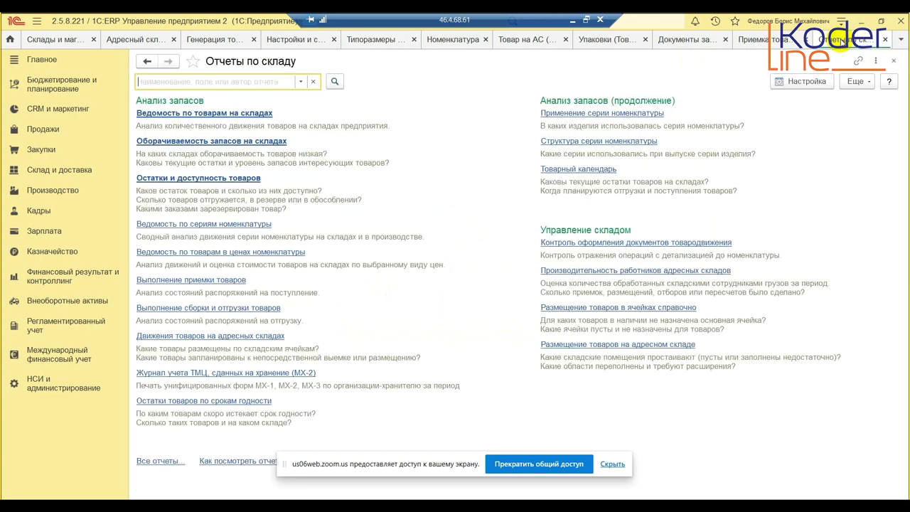
pyautogui.click(885, 40)
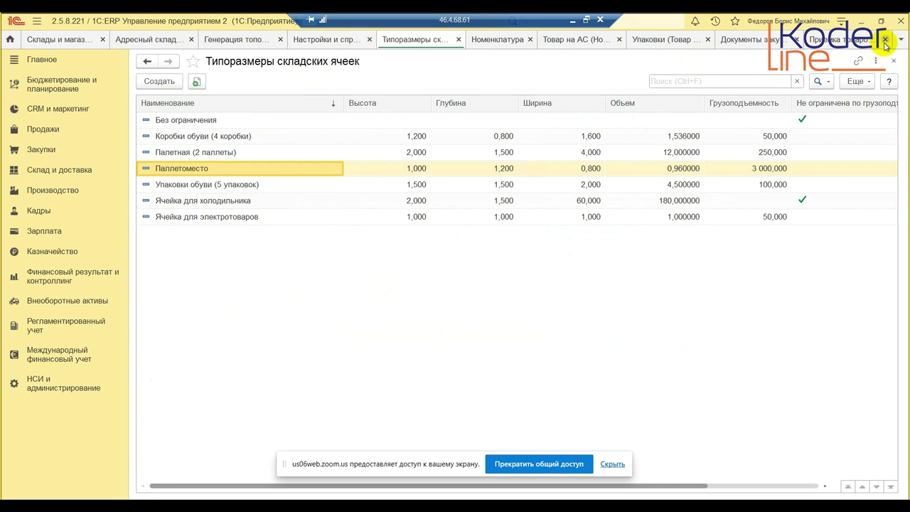
pyautogui.click(885, 40)
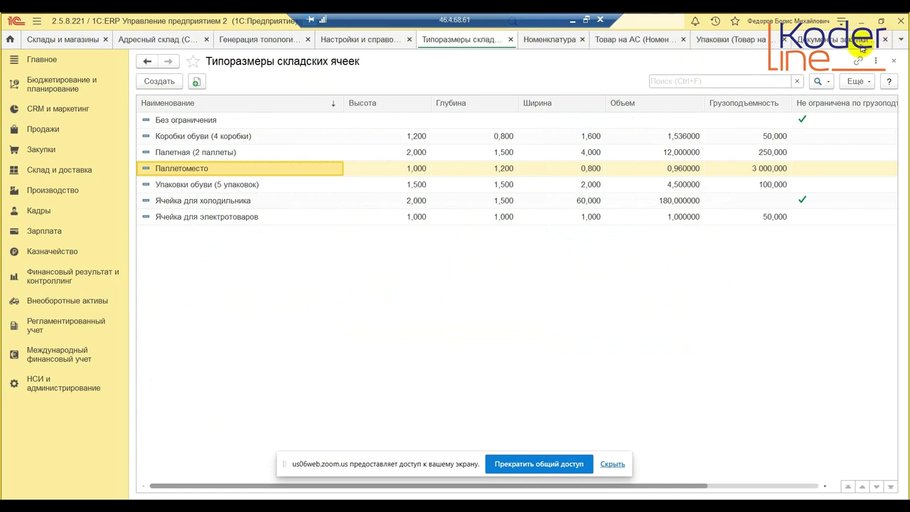
# Step: Set the width to 0,800 m and the depth to 1,200 m in Типоразмер 2 of the пал (8 шт) package and save it
pyautogui.click(758, 40)
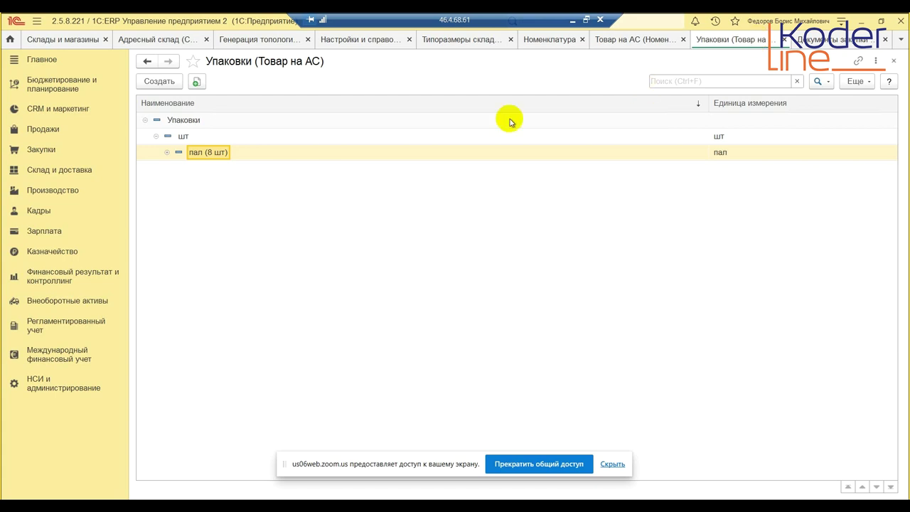
pyautogui.doubleClick(204, 155)
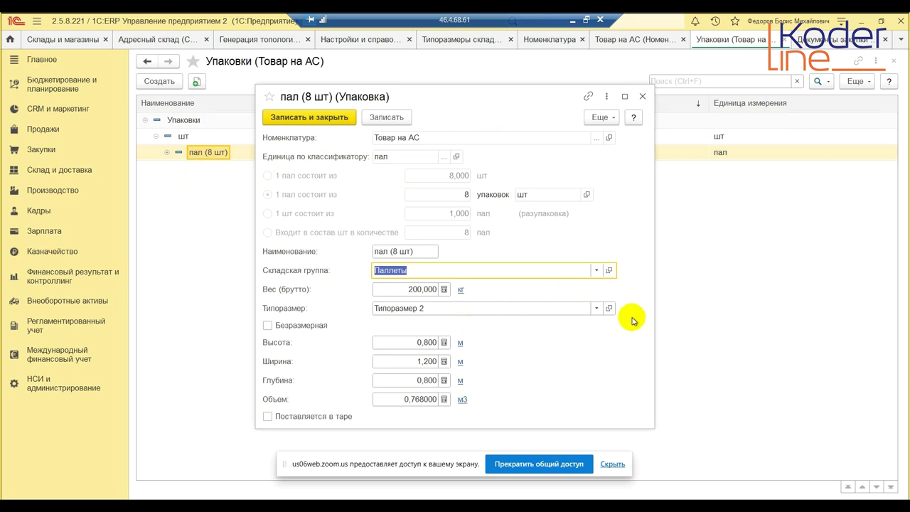
pyautogui.click(608, 308)
pyautogui.doubleClick(426, 283)
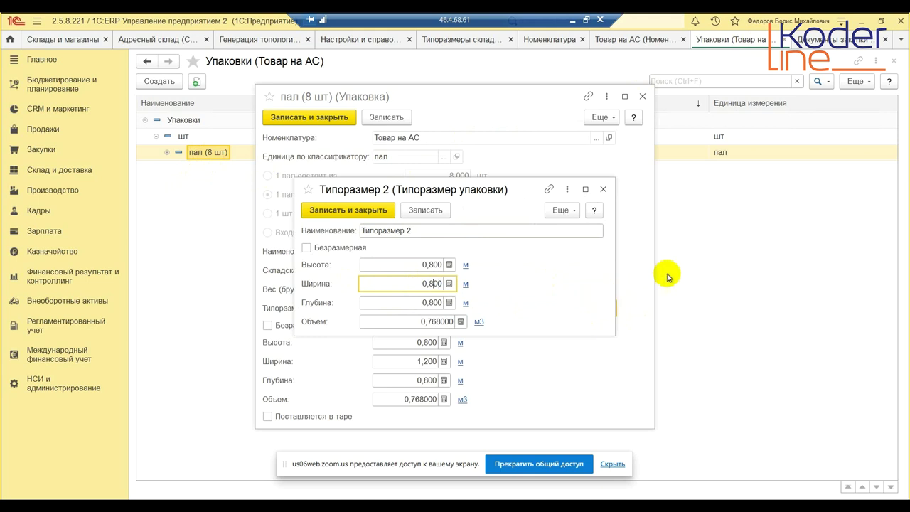
pyautogui.doubleClick(430, 303)
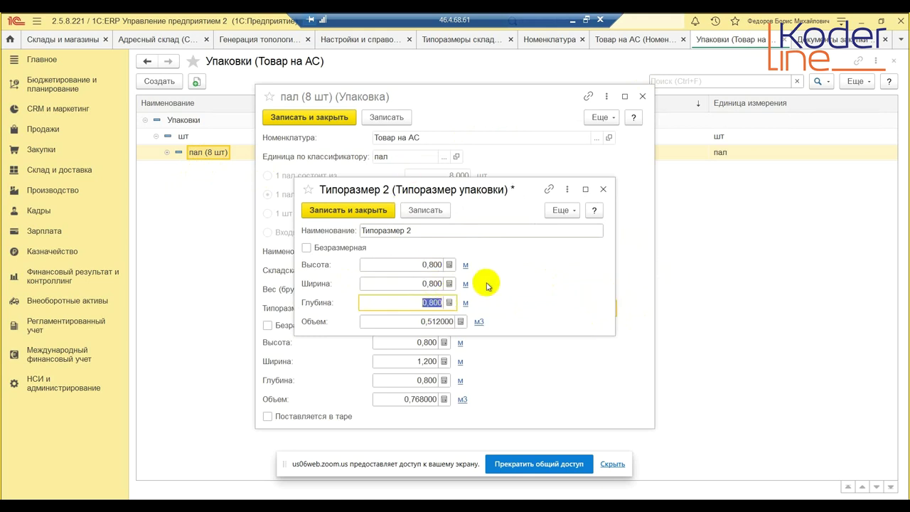
pyautogui.press('Tab')
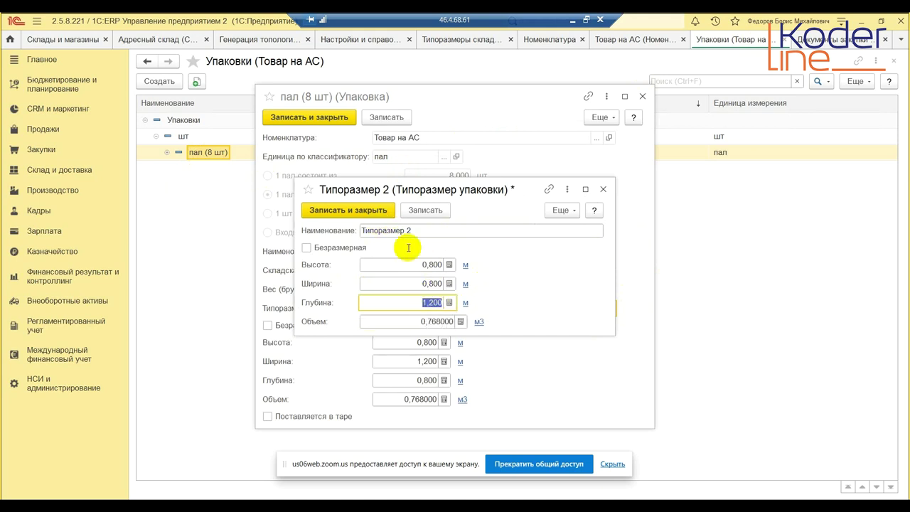
pyautogui.click(374, 212)
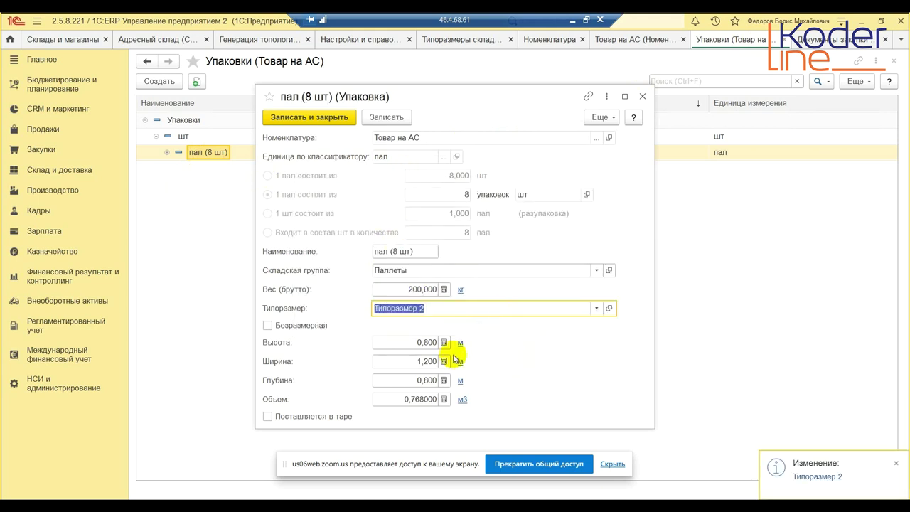
# Step: Reselect Типоразмер 2 in the пал (8 шт) package card to refresh its dimensions, and save and close the card
pyautogui.click(594, 307)
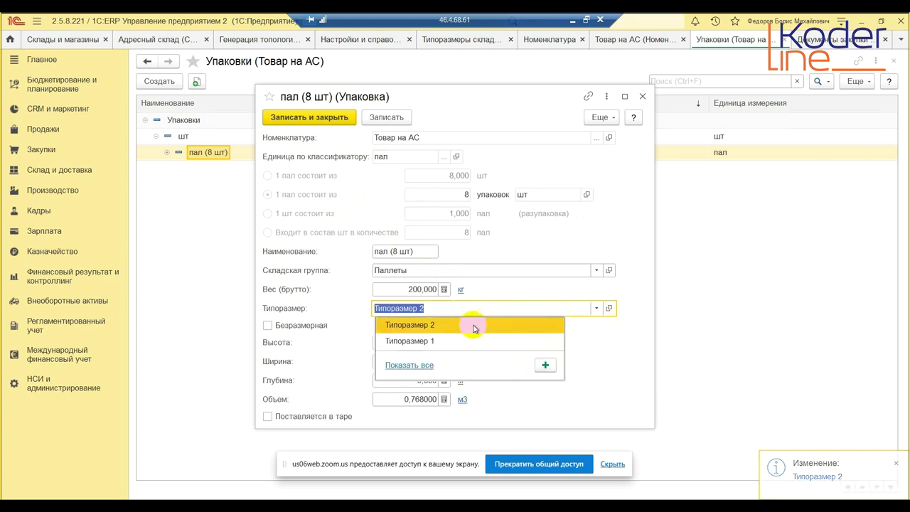
pyautogui.click(465, 322)
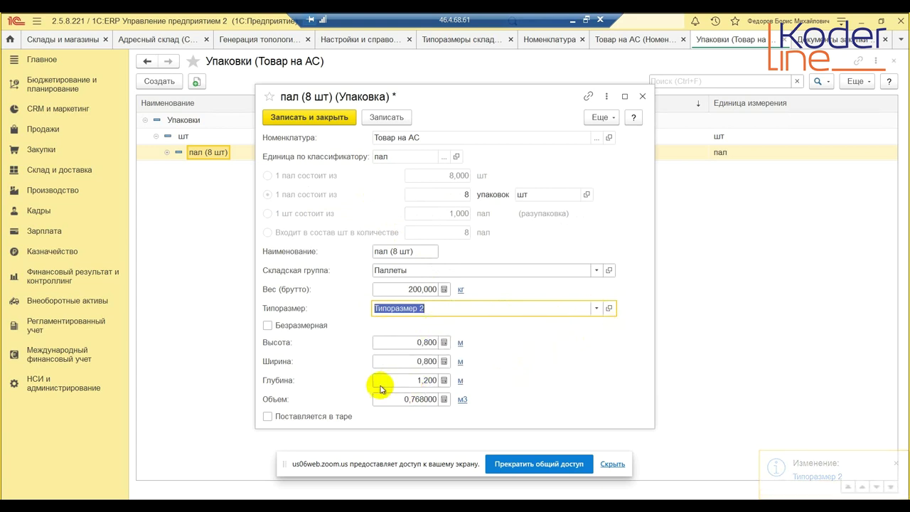
pyautogui.click(325, 124)
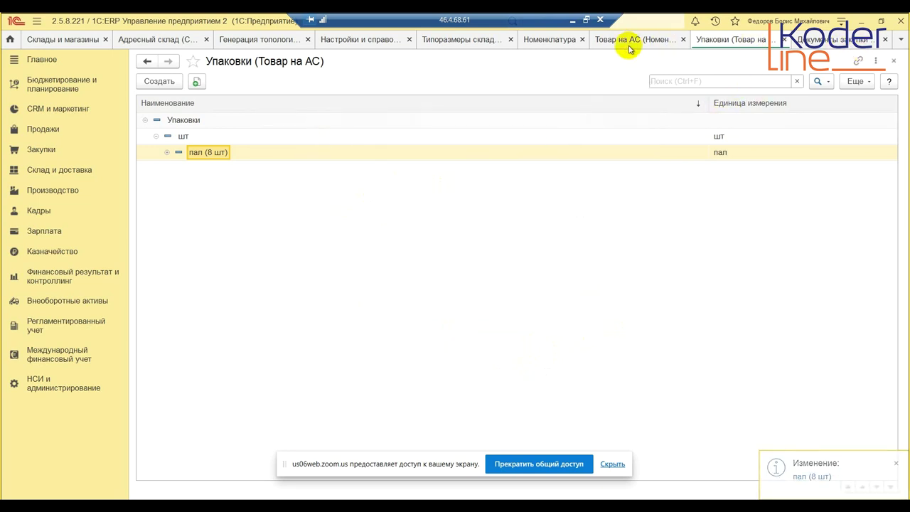
# Step: Close the open pages for packages, purchase documents, the item card, cell sizes, the item list and warehouse settings
pyautogui.click(782, 40)
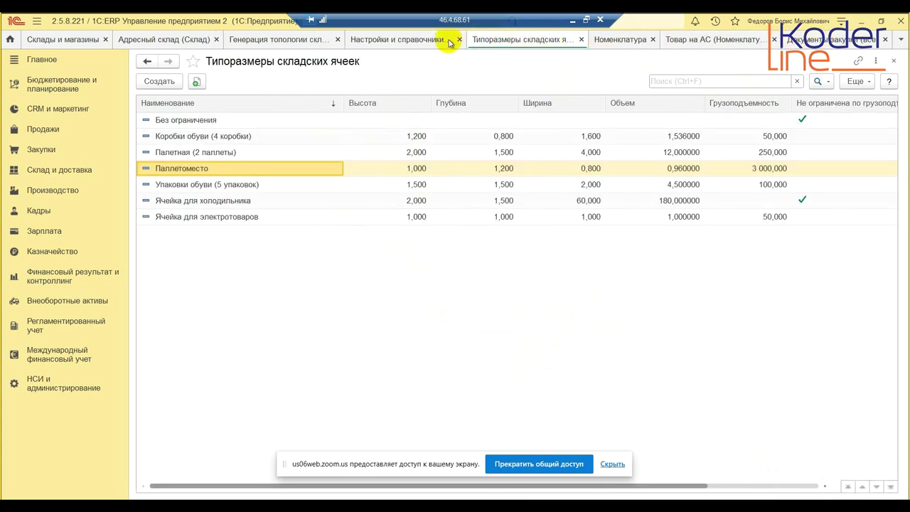
pyautogui.click(694, 44)
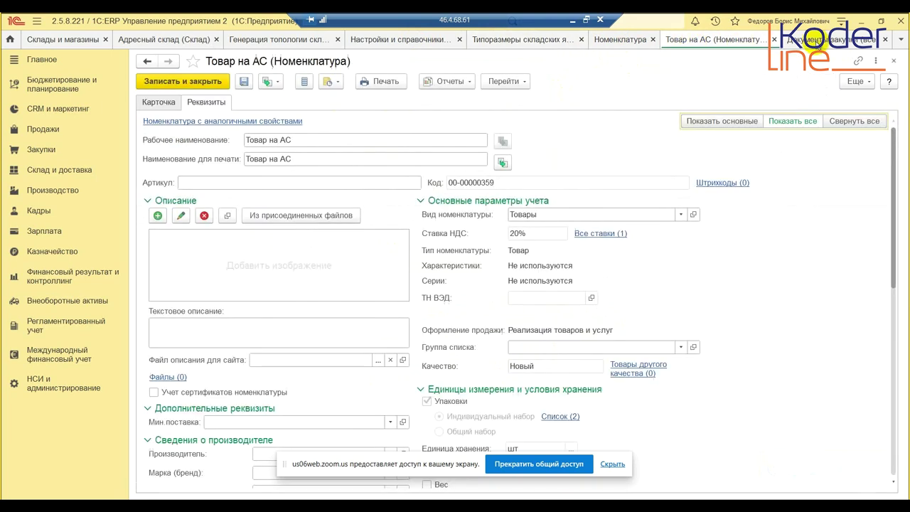
pyautogui.click(883, 39)
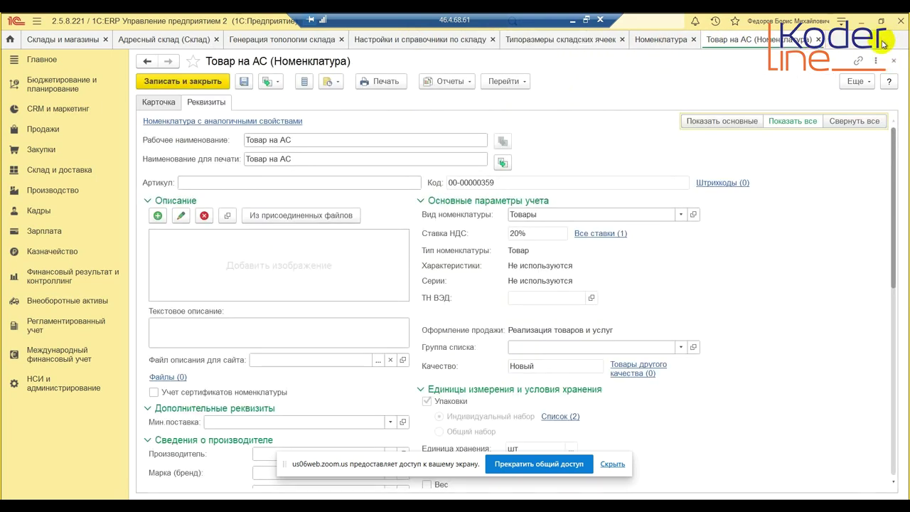
pyautogui.click(819, 39)
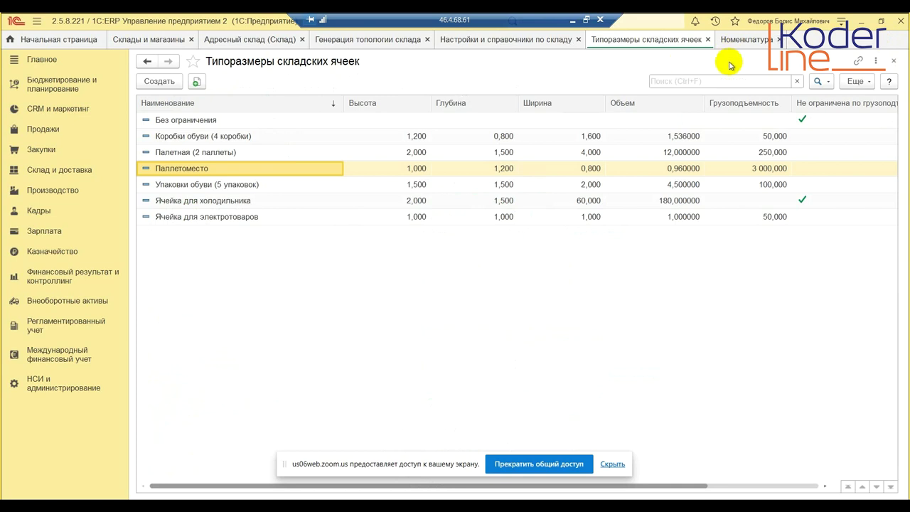
pyautogui.click(708, 39)
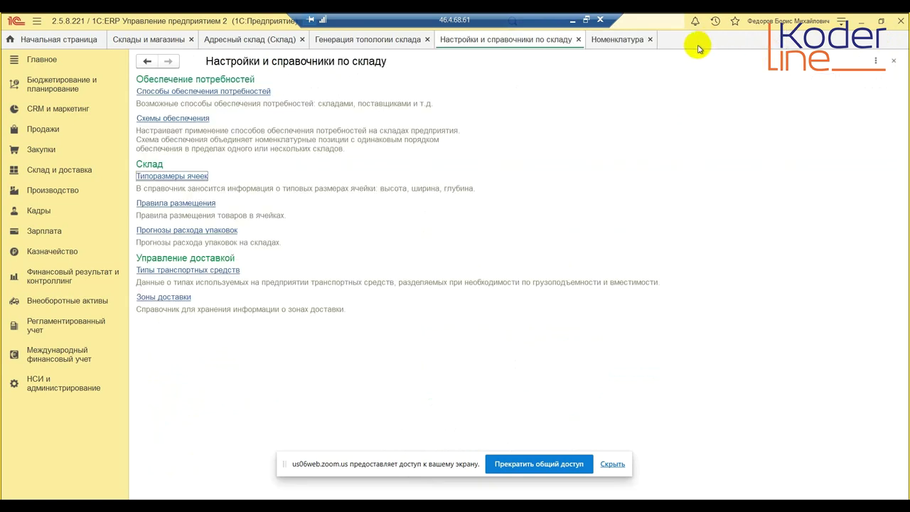
pyautogui.click(650, 39)
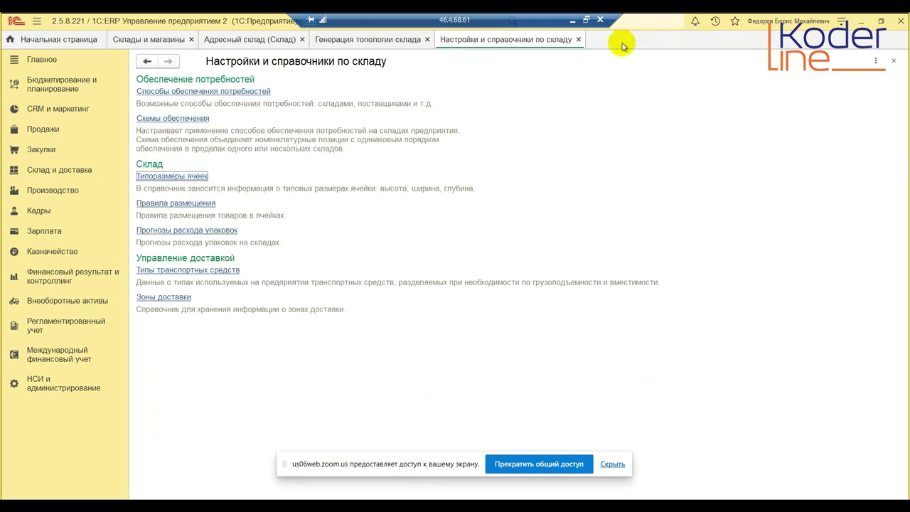
pyautogui.click(578, 39)
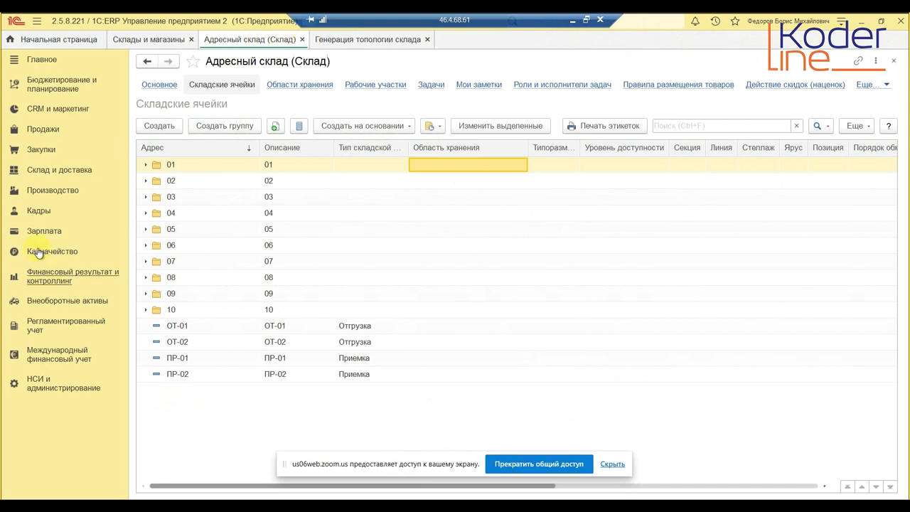
# Step: Create placement tasks for all items in receiving zone ПР-01 without splitting by work areas, and select the new pallet task
pyautogui.click(57, 171)
pyautogui.click(171, 388)
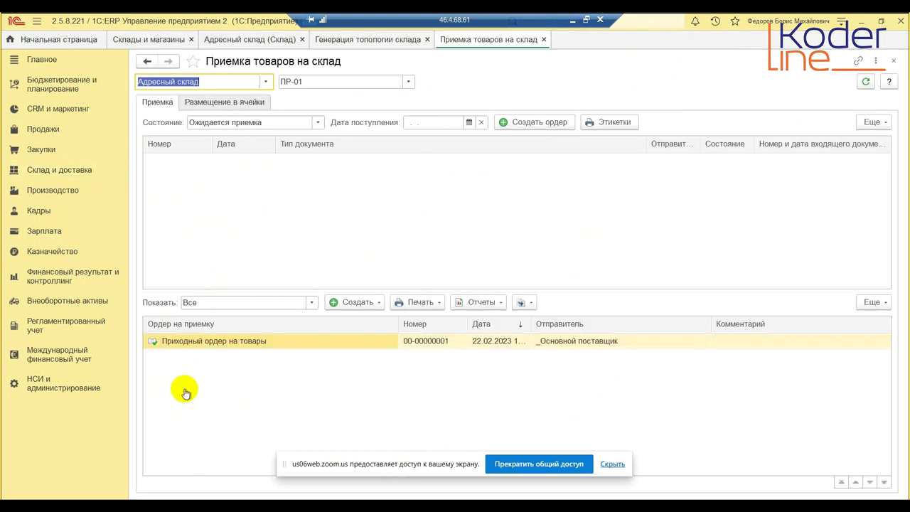
pyautogui.click(225, 103)
pyautogui.click(253, 123)
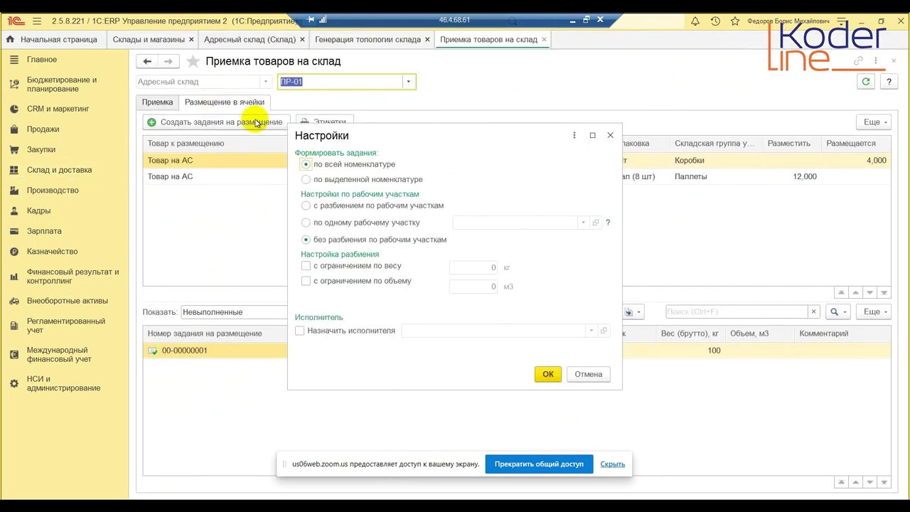
pyautogui.click(548, 375)
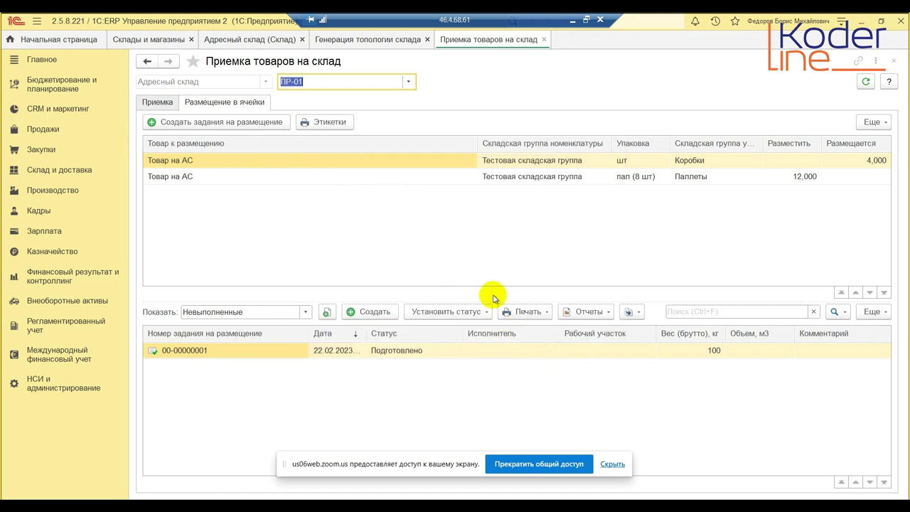
pyautogui.click(440, 369)
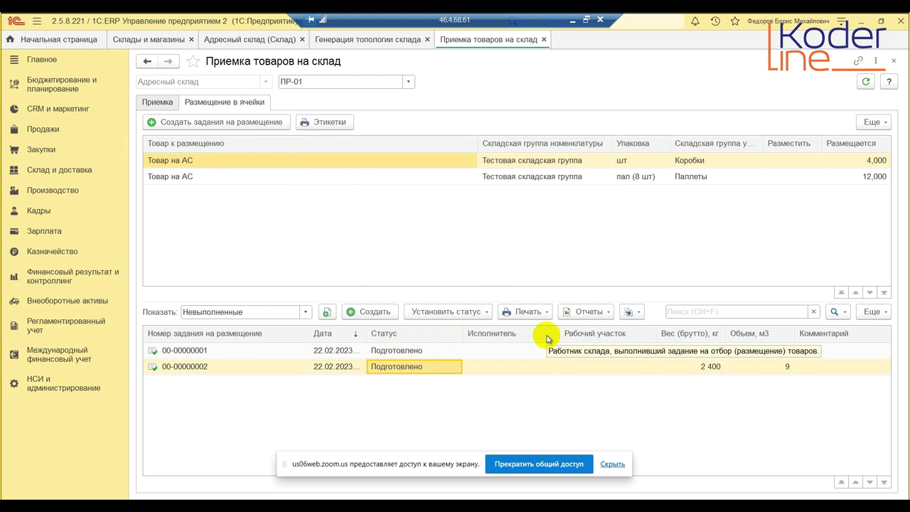
# Step: Set the placement task for the loose pieces of Товар на АС to Выполнено без ошибок, and post and close it
pyautogui.click(396, 354)
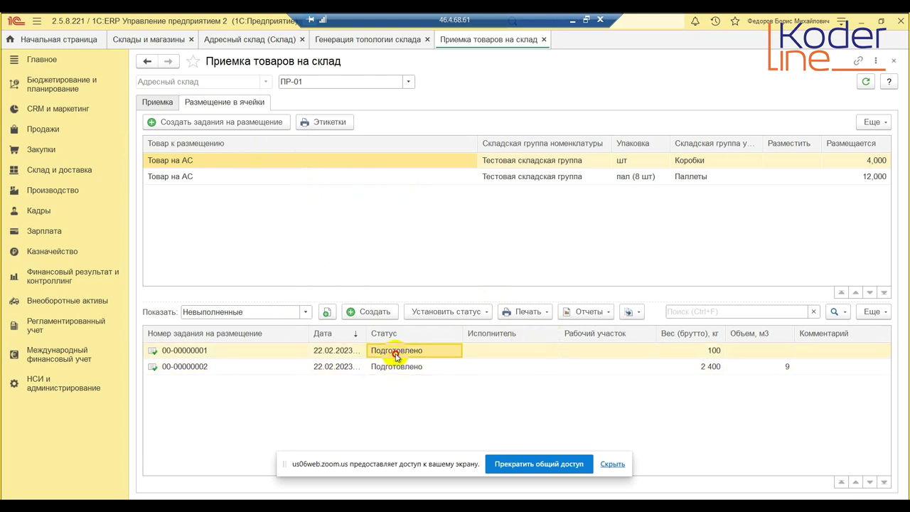
pyautogui.doubleClick(396, 356)
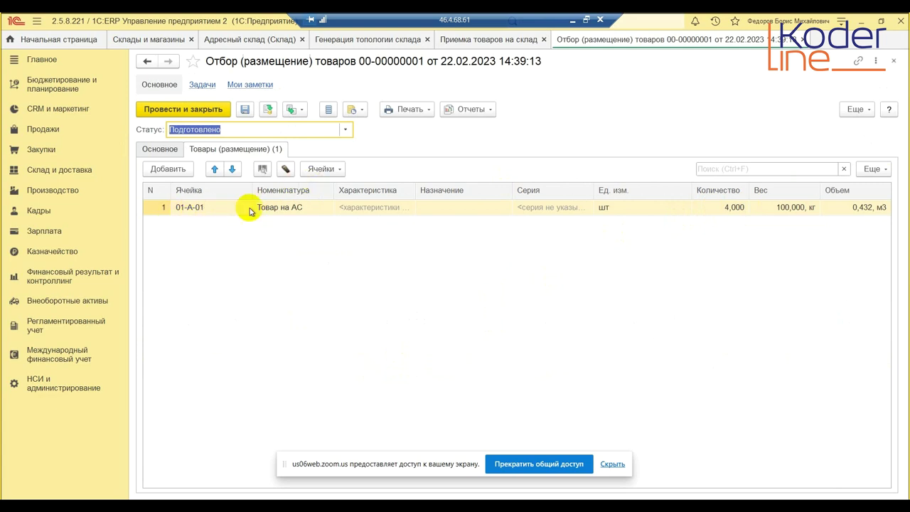
pyautogui.click(345, 129)
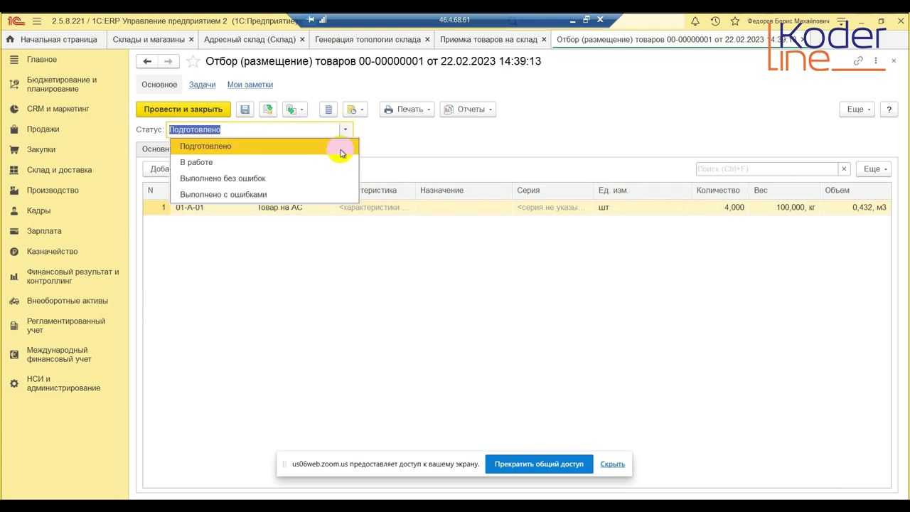
pyautogui.click(258, 183)
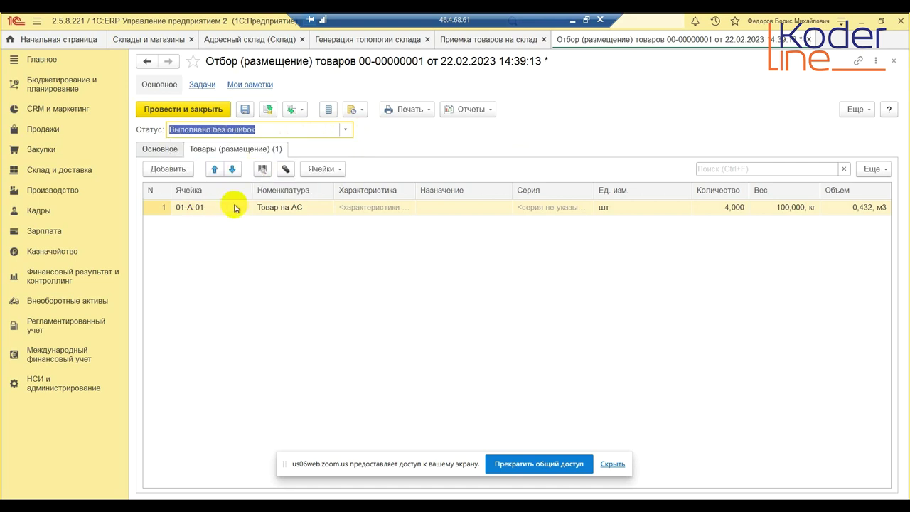
pyautogui.click(194, 112)
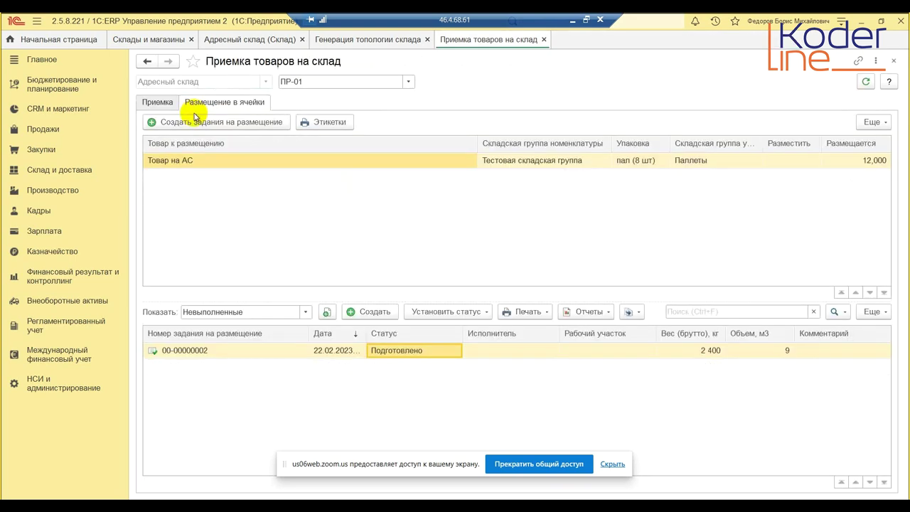
# Step: Set the remaining placement task for the пал (8 шт) pallets to Выполнено без ошибок, and post and close it
pyautogui.doubleClick(397, 351)
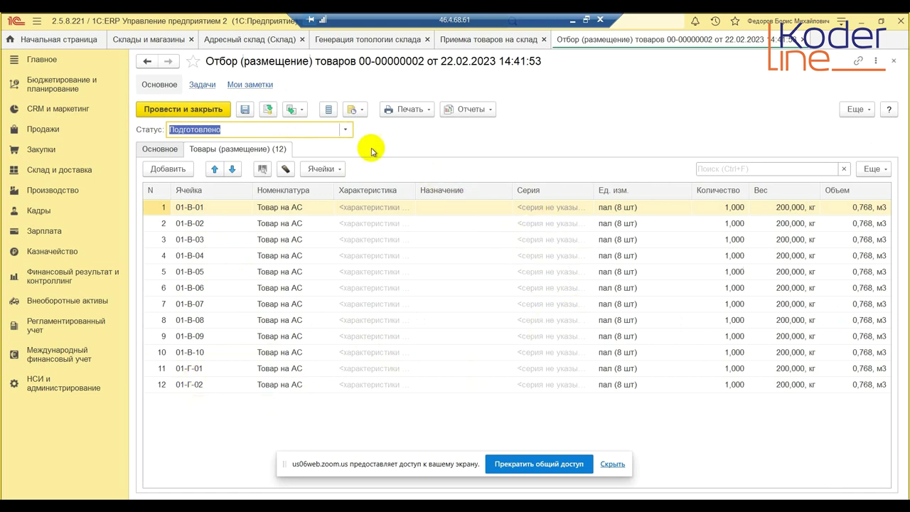
pyautogui.click(345, 129)
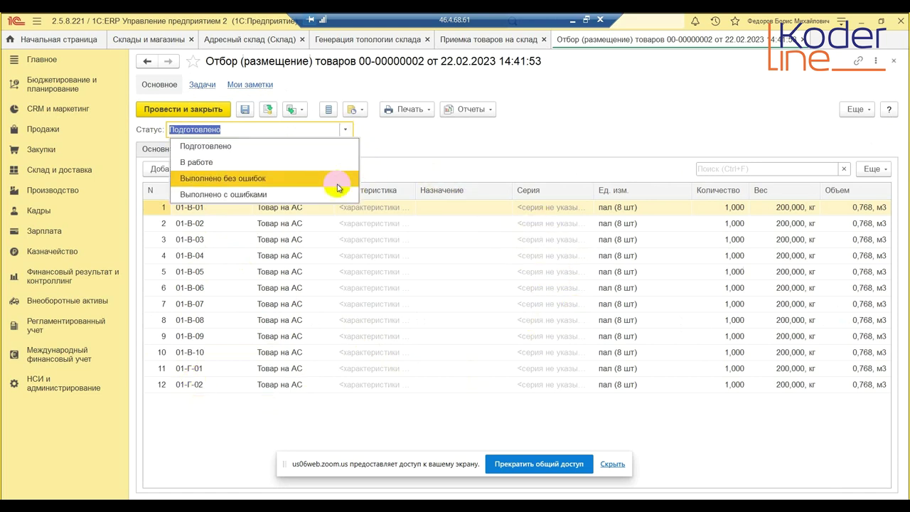
pyautogui.click(261, 179)
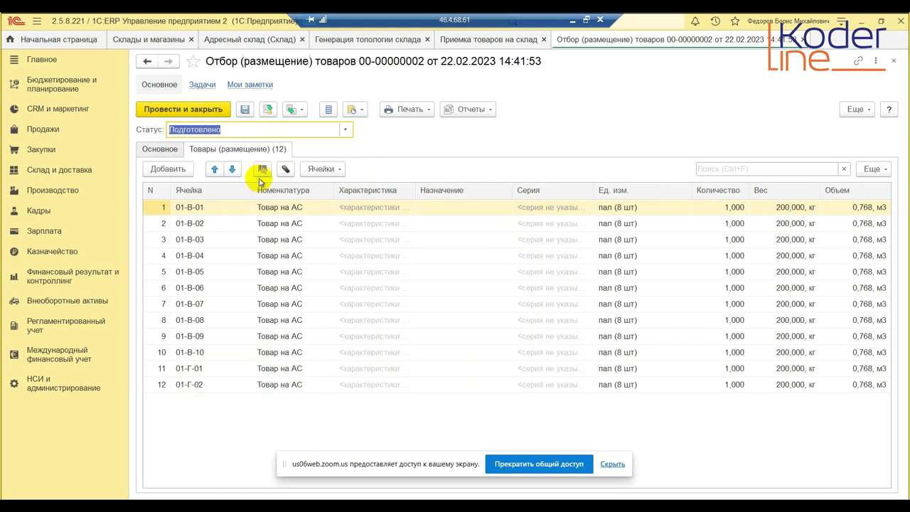
pyautogui.click(206, 110)
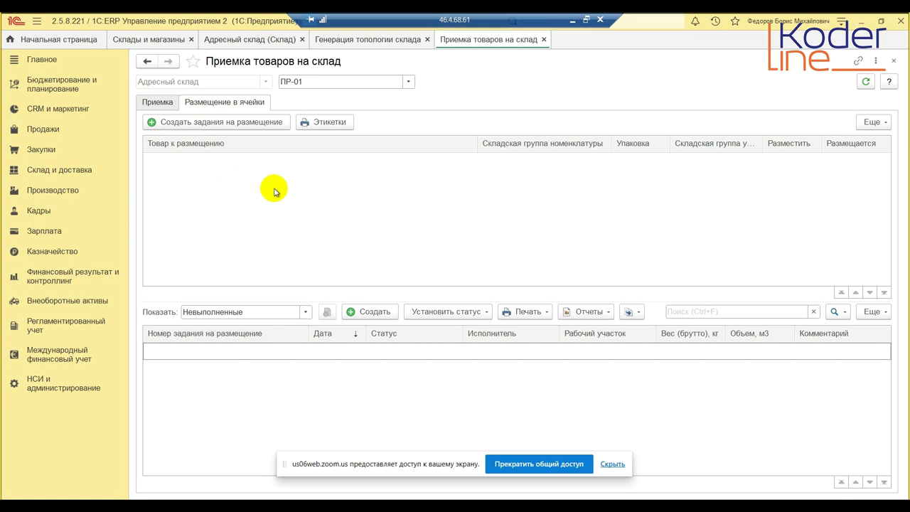
# Step: Generate the warehouse report Размещение товаров на адресном складе for Адресный склад, review cell occupancy, and close the report
pyautogui.click(76, 174)
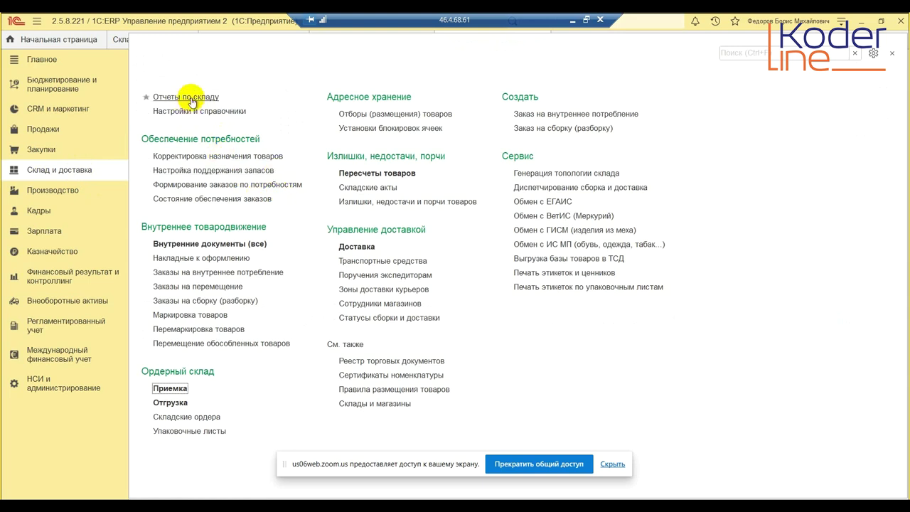
pyautogui.click(190, 98)
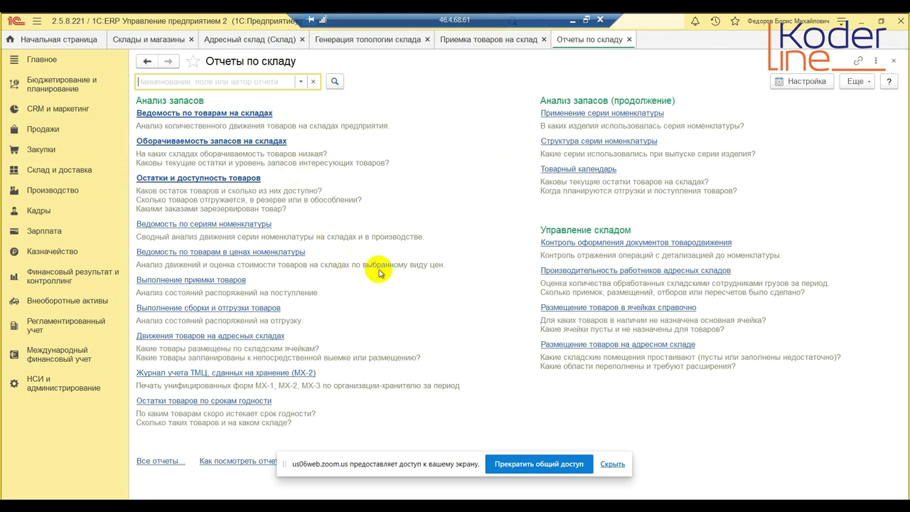
pyautogui.click(633, 347)
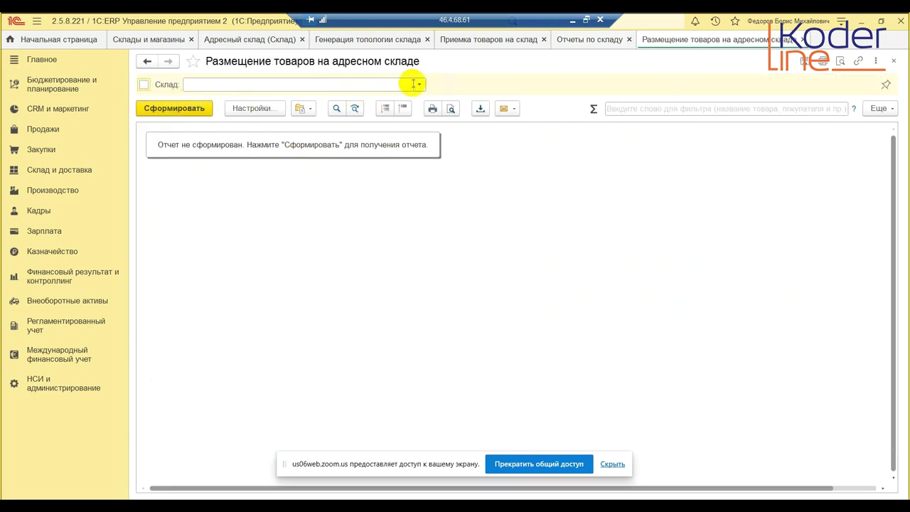
pyautogui.click(413, 84)
pyautogui.click(254, 118)
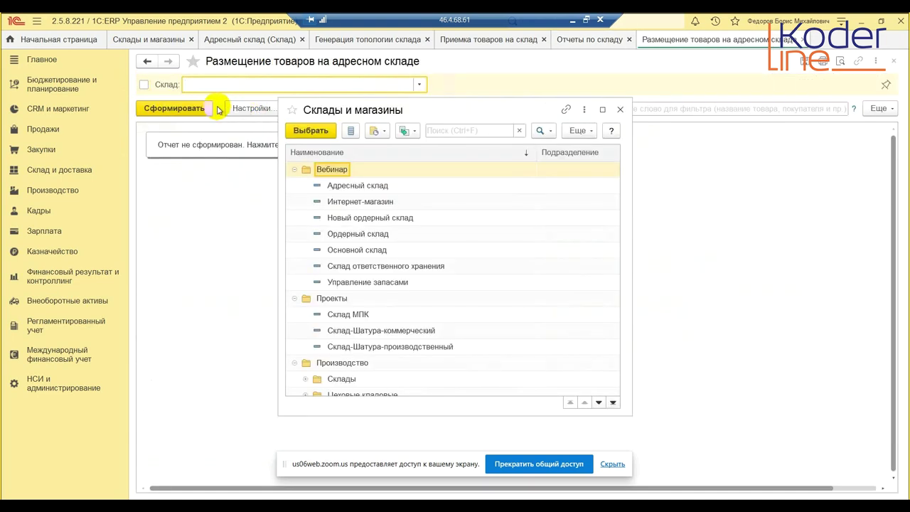
pyautogui.doubleClick(347, 185)
pyautogui.click(176, 110)
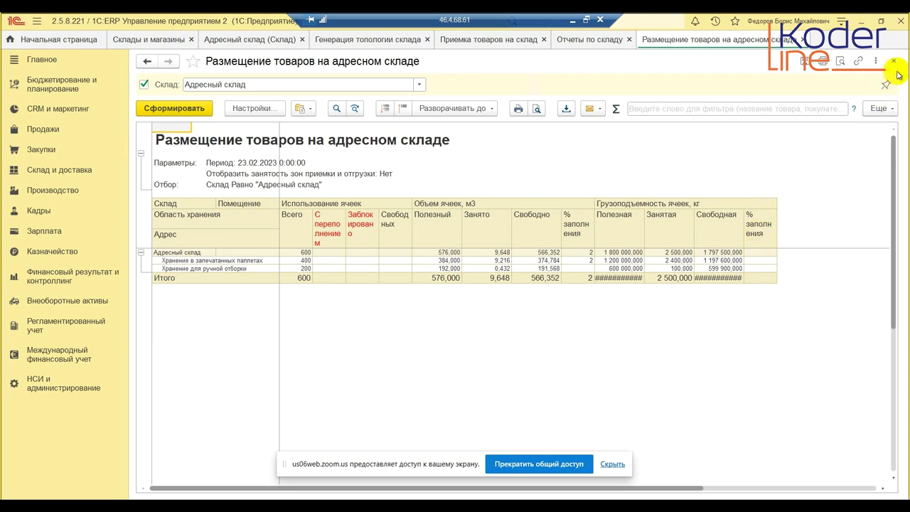
pyautogui.click(803, 39)
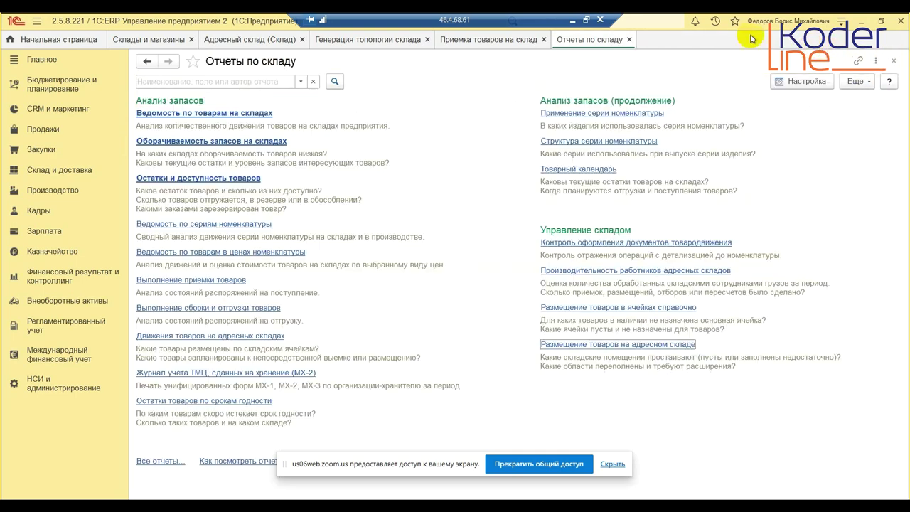
# Step: Switch to the Zoom meeting to check the conference chat, and return to 1C:ERP
pyautogui.click(572, 20)
pyautogui.click(561, 214)
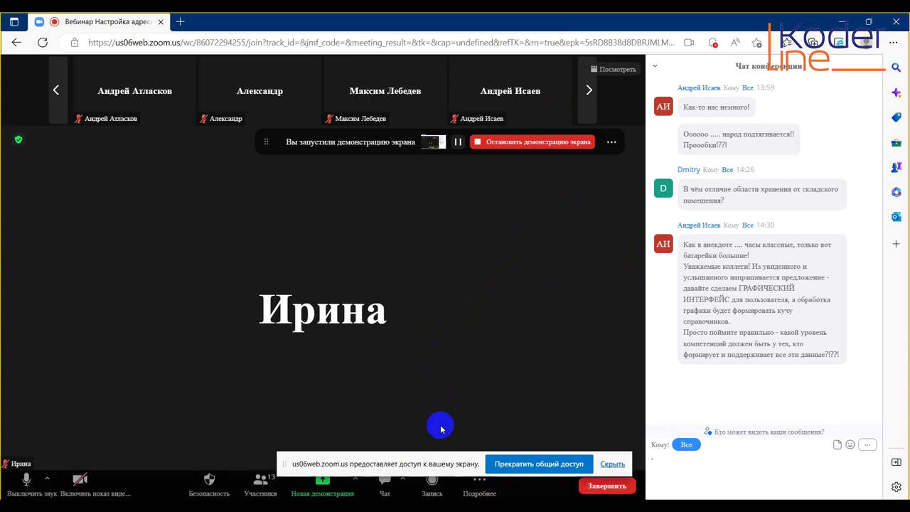
pyautogui.hotkey('alt', 'Tab')
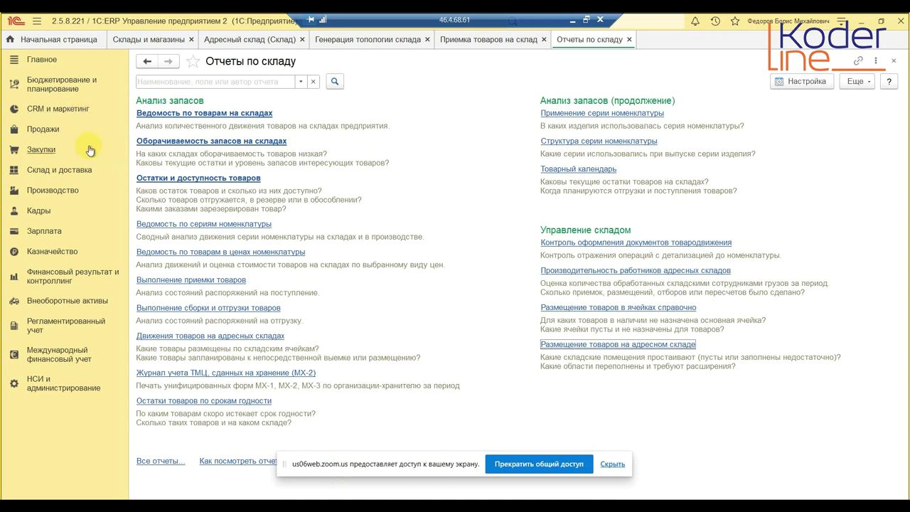
# Step: Create a new sales document with the operation Реализация from the journal of all sales documents
pyautogui.click(57, 129)
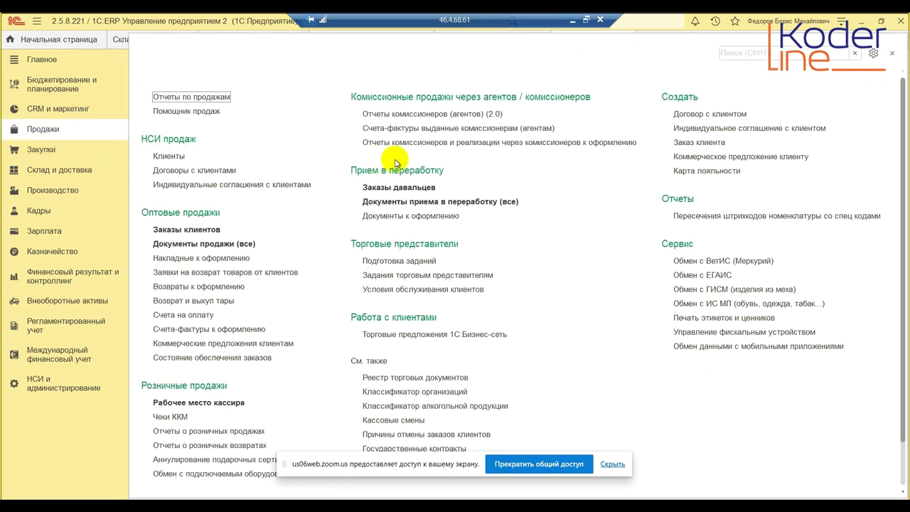
pyautogui.click(222, 243)
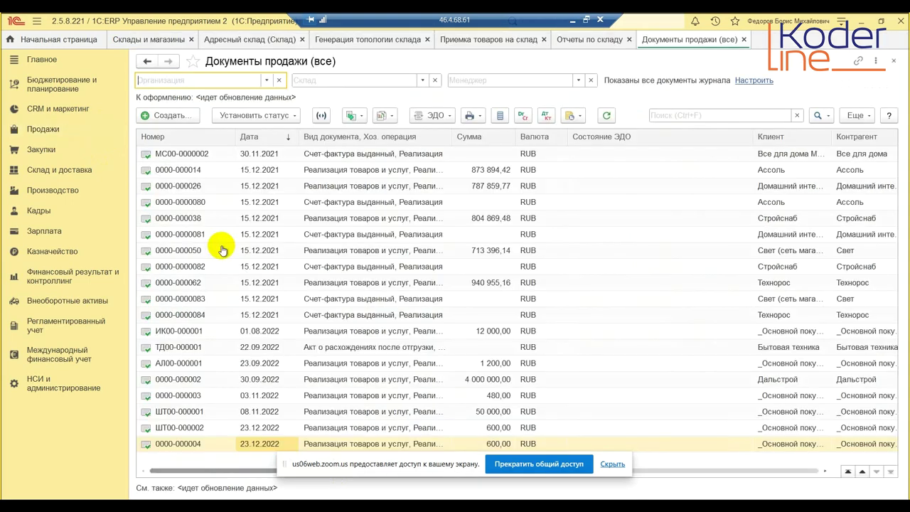
pyautogui.click(179, 117)
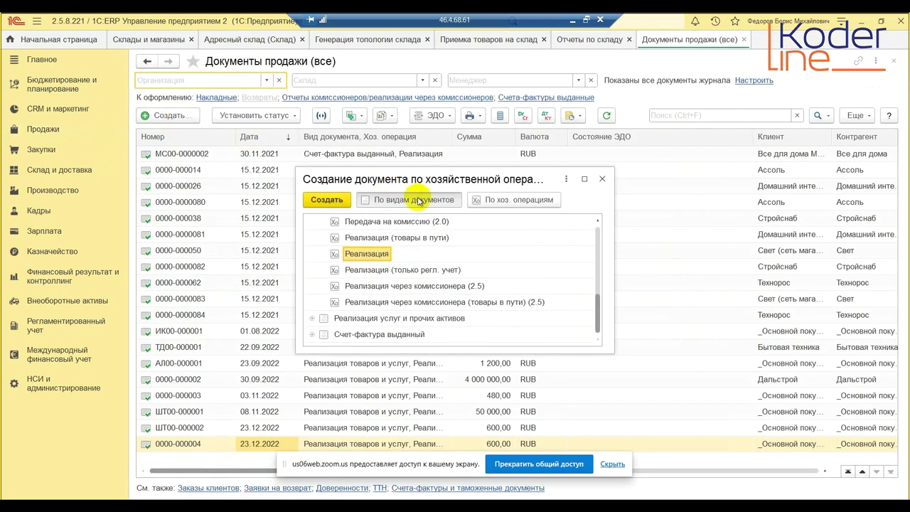
pyautogui.doubleClick(369, 254)
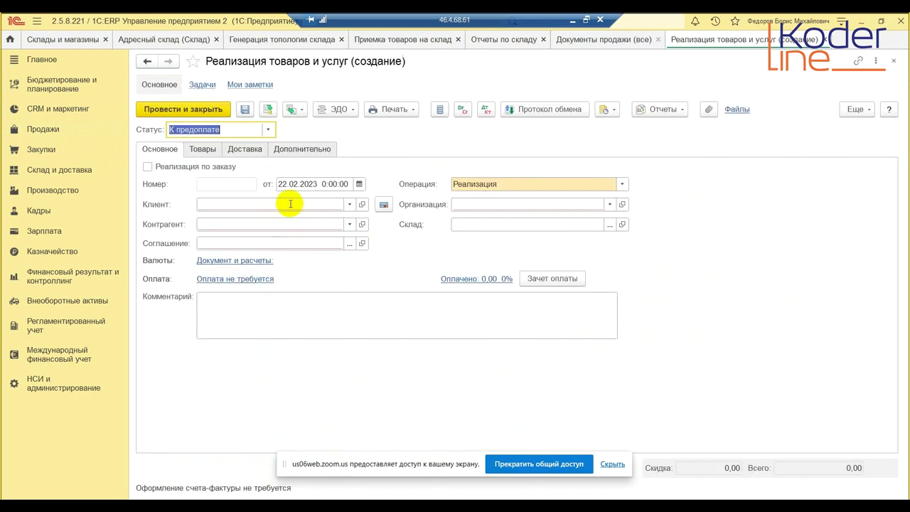
# Step: Set the client to _Основной покупатель in the new sales document and select a standard sales agreement
pyautogui.click(290, 205)
pyautogui.click(283, 222)
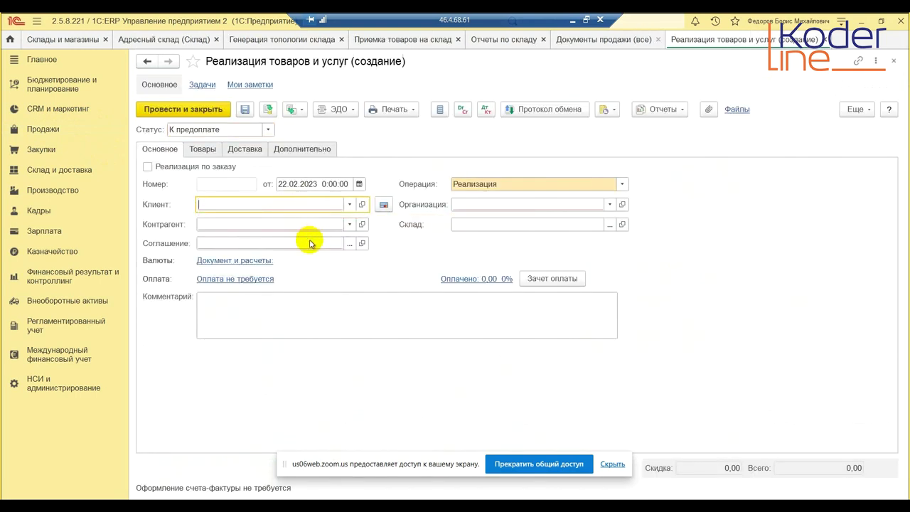
pyautogui.click(349, 245)
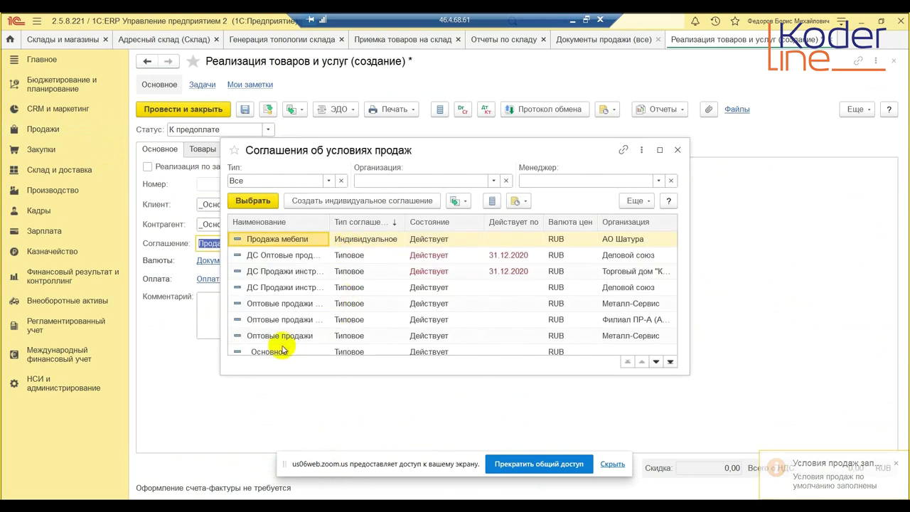
pyautogui.click(278, 352)
pyautogui.doubleClick(279, 338)
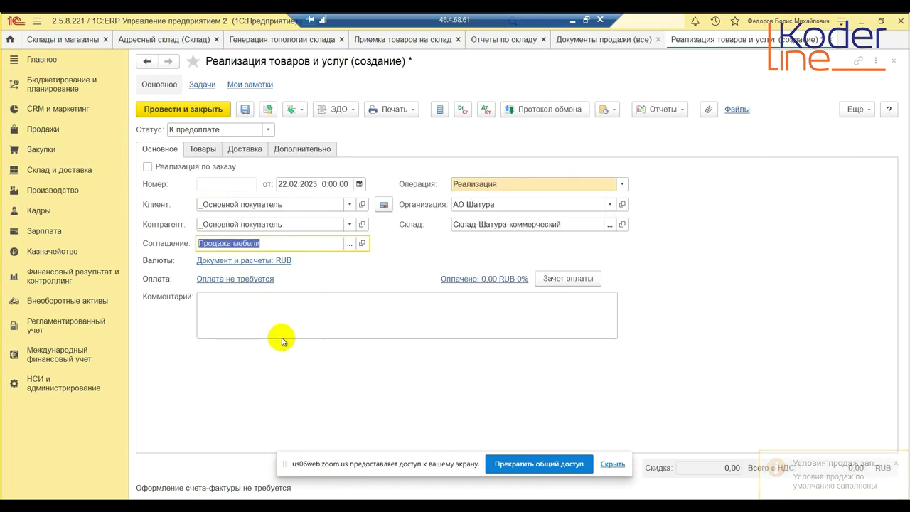